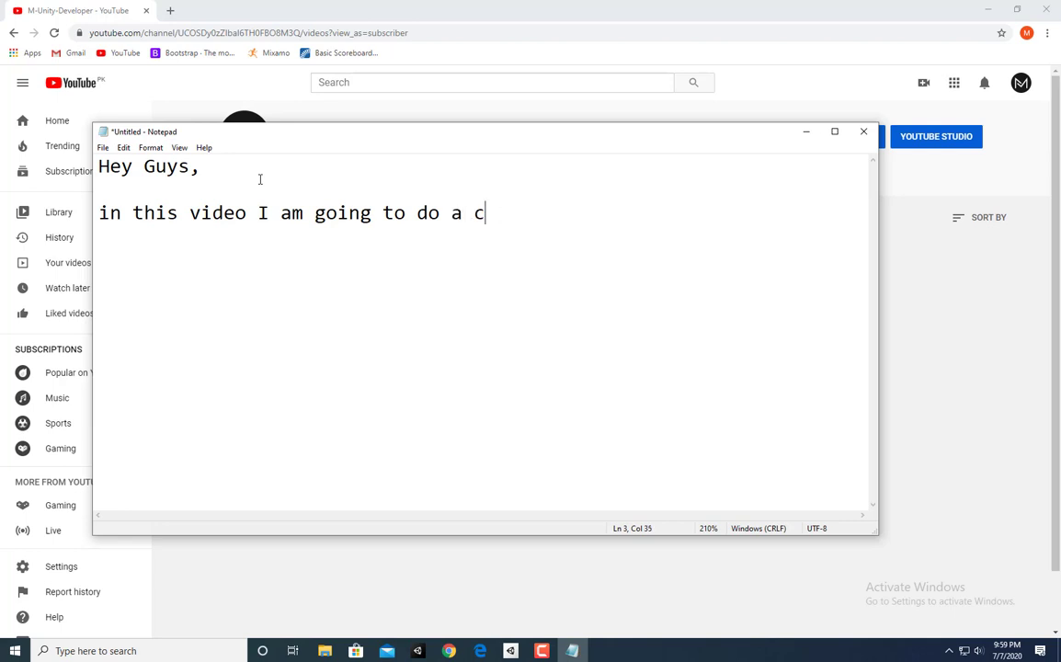
Complete the note's second line so it reads "in this video I am going to do a chellenge making a game in 10 minutes!"
type("hellenge")
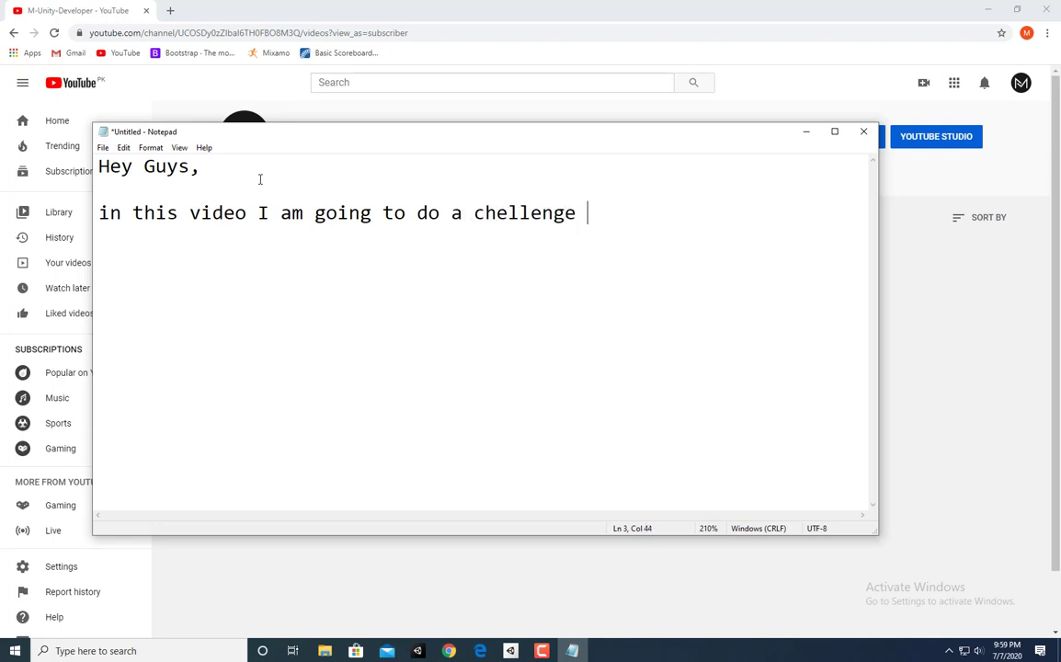
type(" makijg")
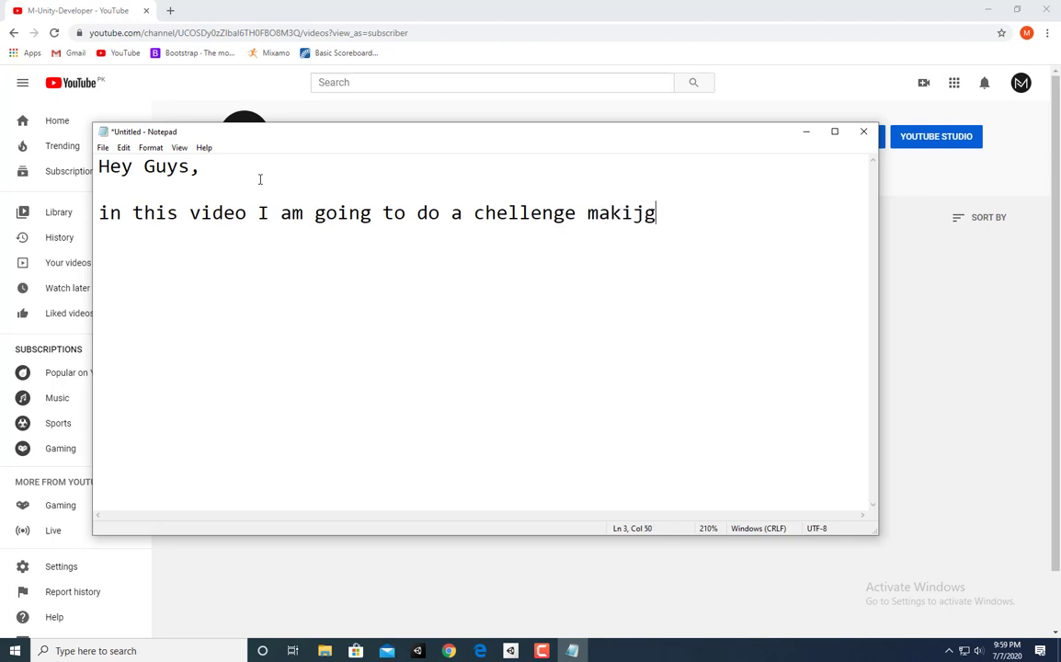
key("BackSpace")
key("BackSpace")
type("ng a game in 10")
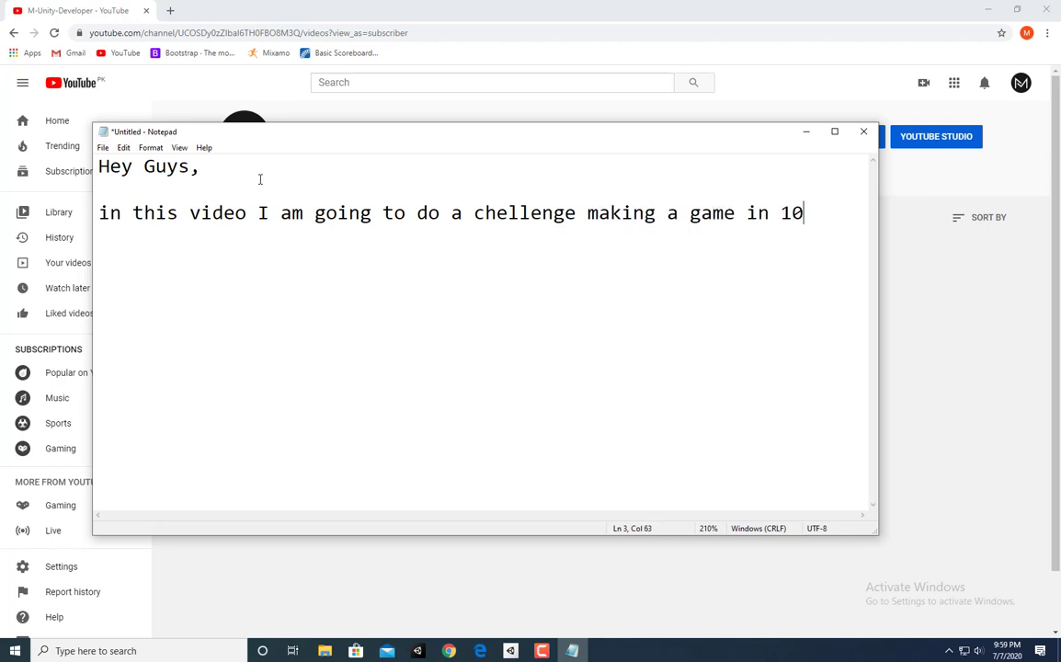
type(" minutes~")
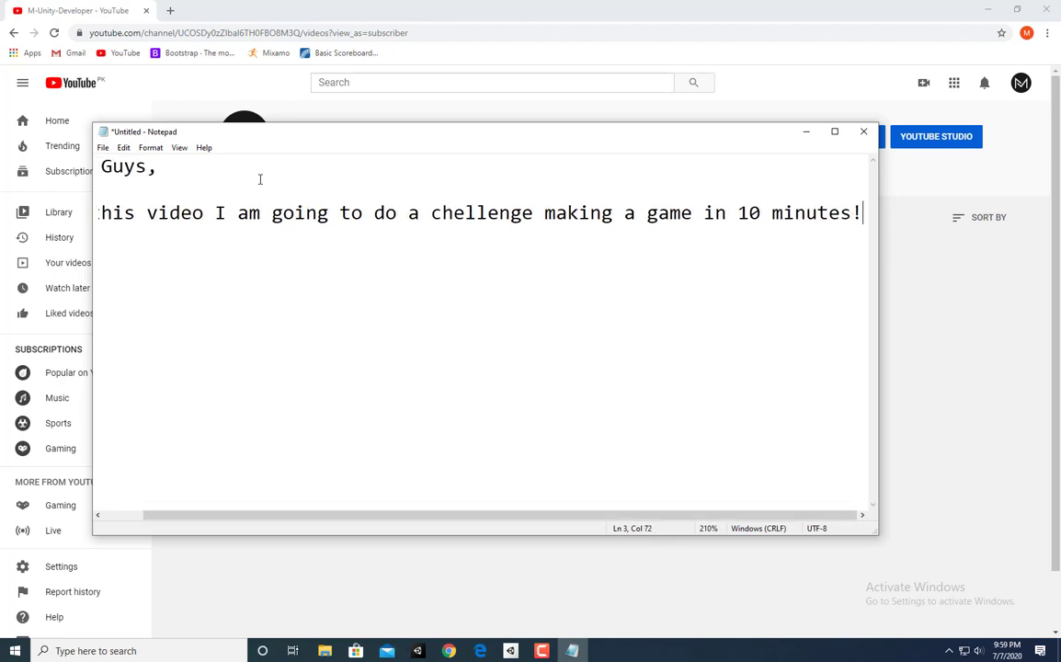
key("Return")
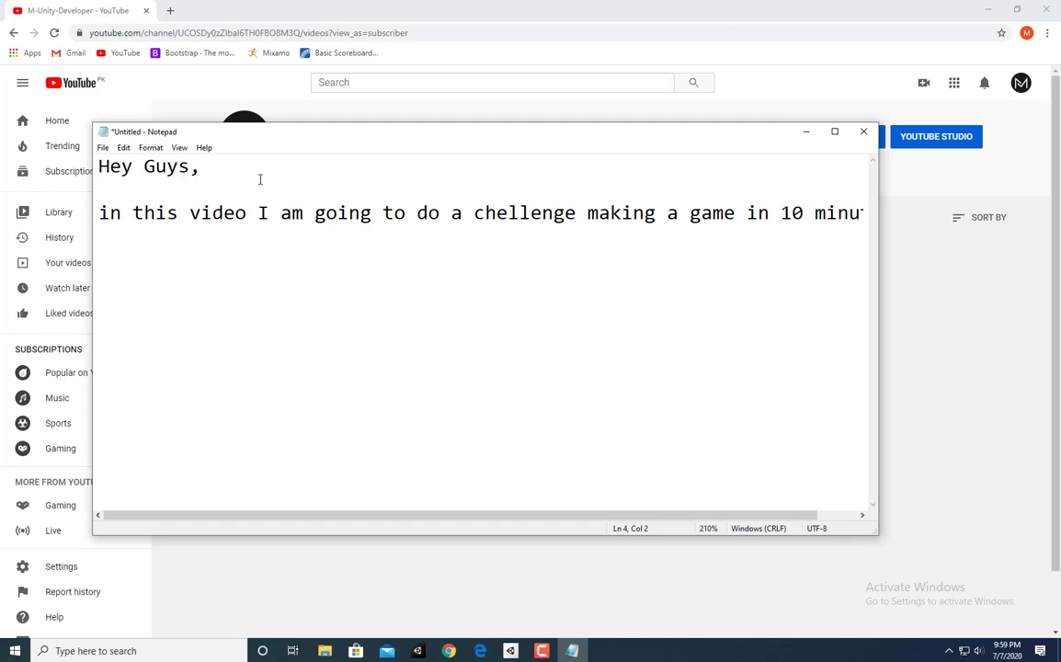
Add two more paragraphs to the note: "in unity!" and "So lets get started!"
type("in unity!  So lets ")
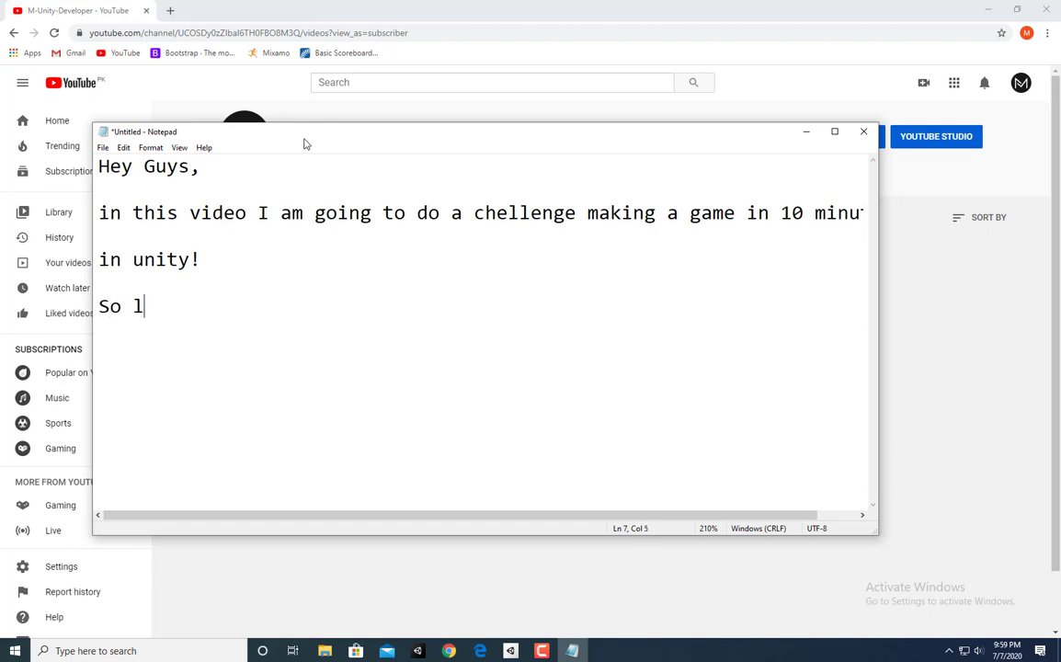
type("get ")
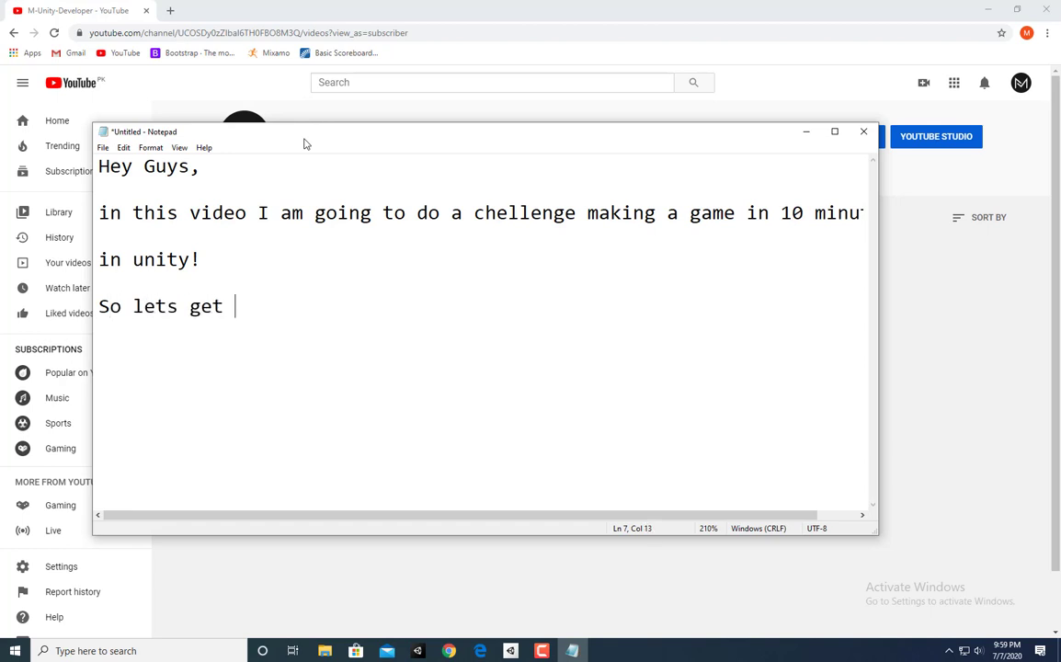
type("started!")
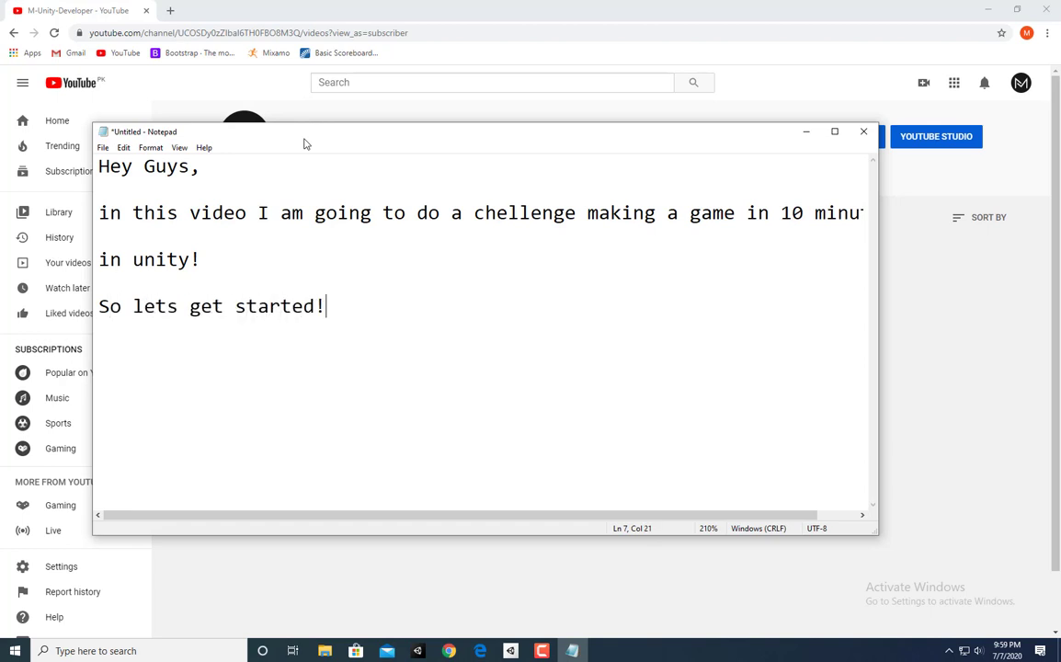
Switch to Chrome and search Google for "stop watch" in a new tab
key("alt+Tab")
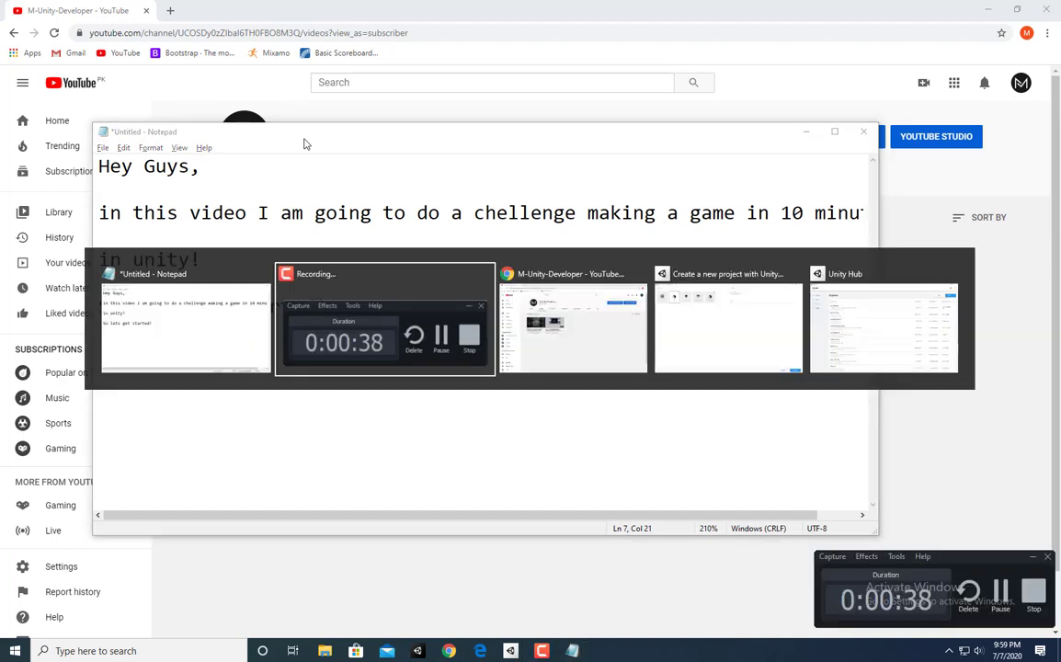
key("alt+Tab")
left_click(170, 10)
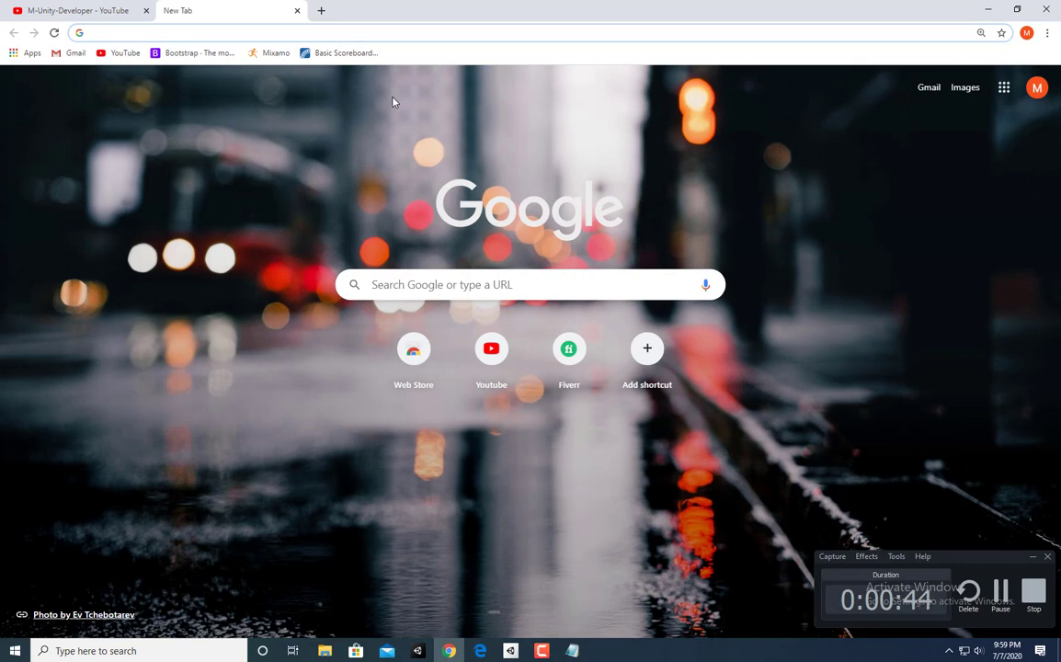
type("stop watch")
key("Return")
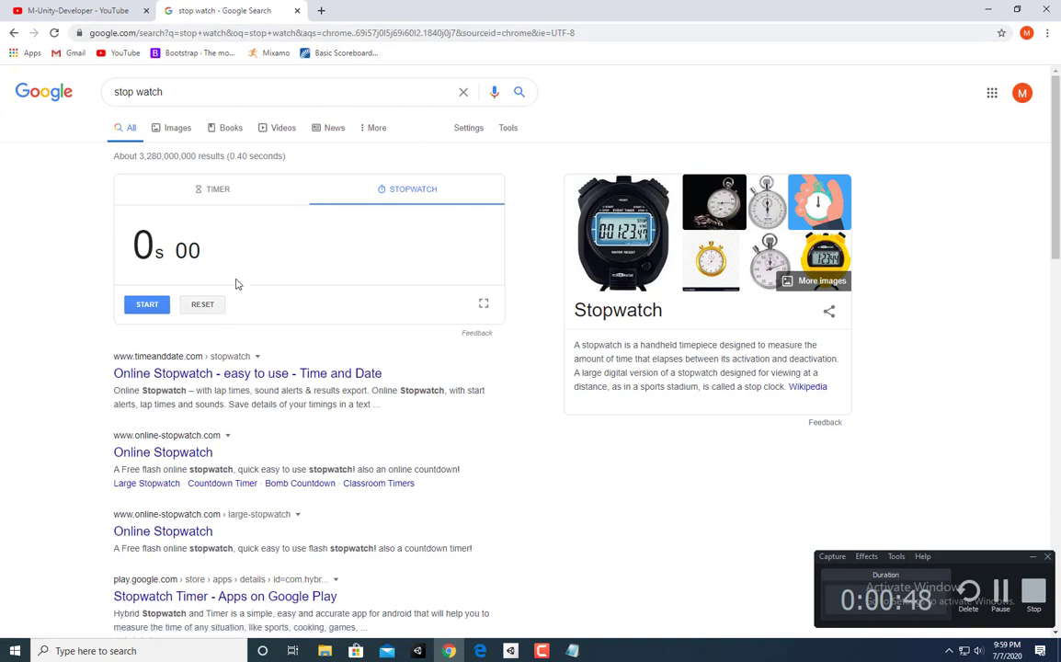
Set Google's countdown timer to 10 minutes 00 seconds and start it
left_click(197, 195)
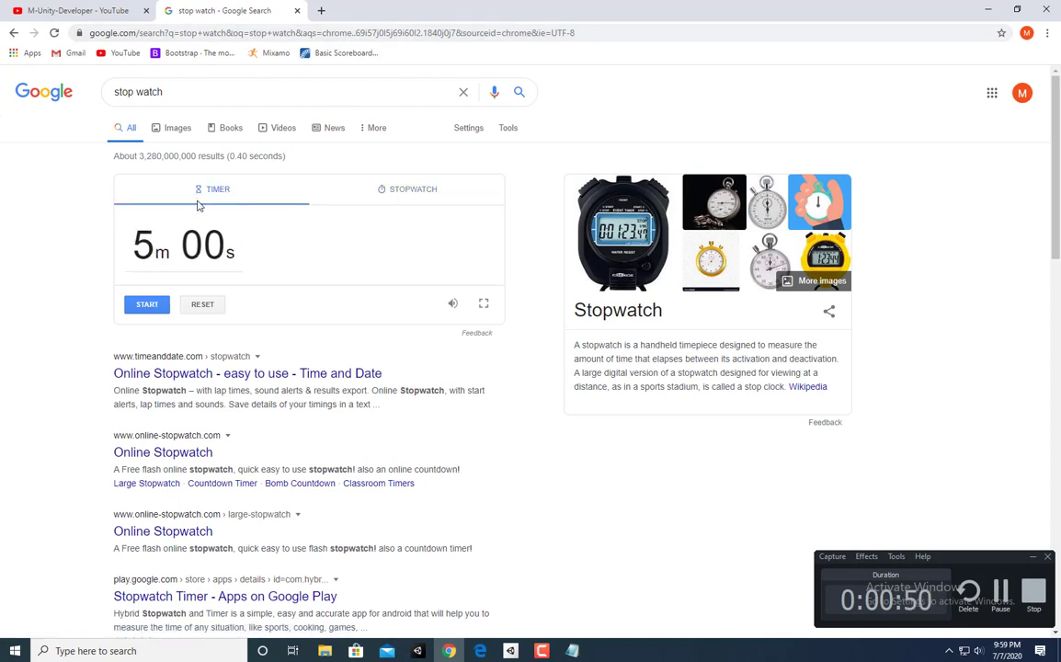
left_click(388, 202)
left_click(212, 197)
left_click(150, 219)
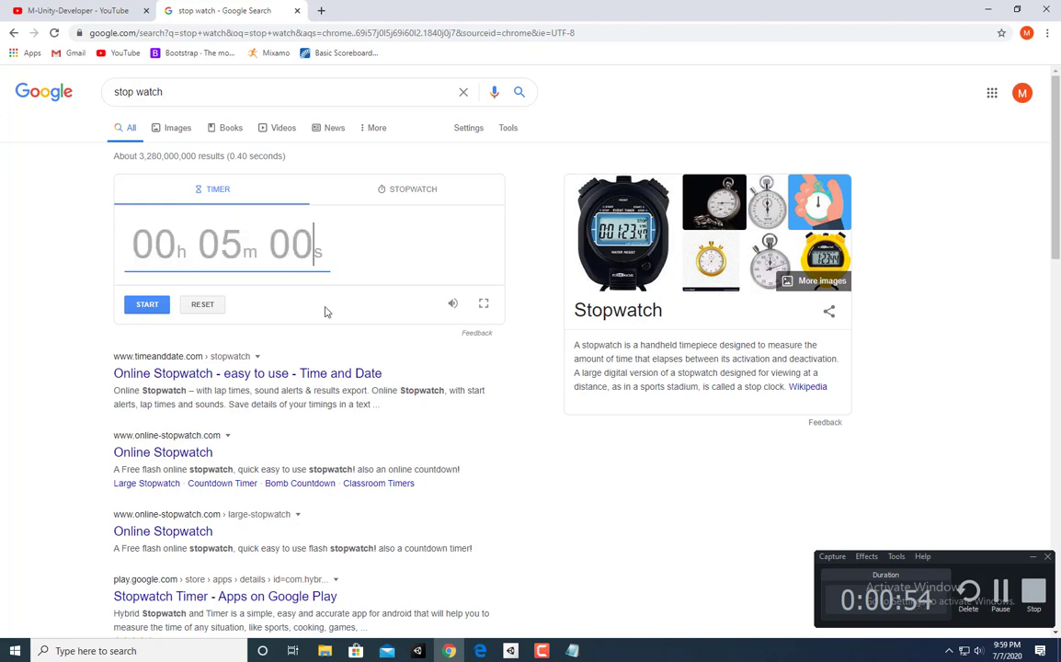
type("10m 00s")
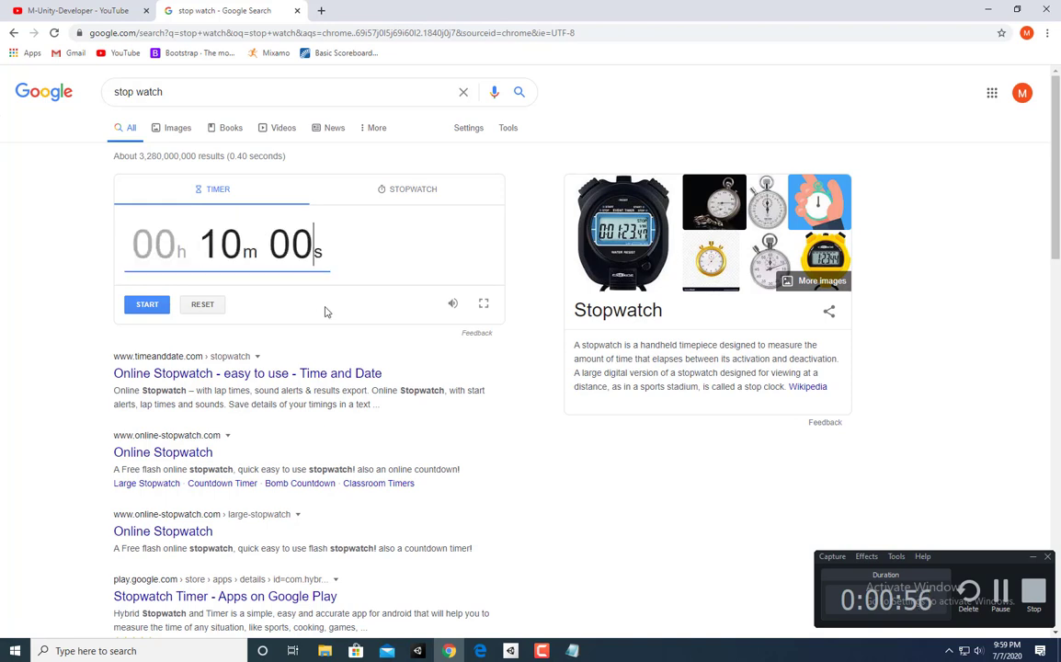
key("Return")
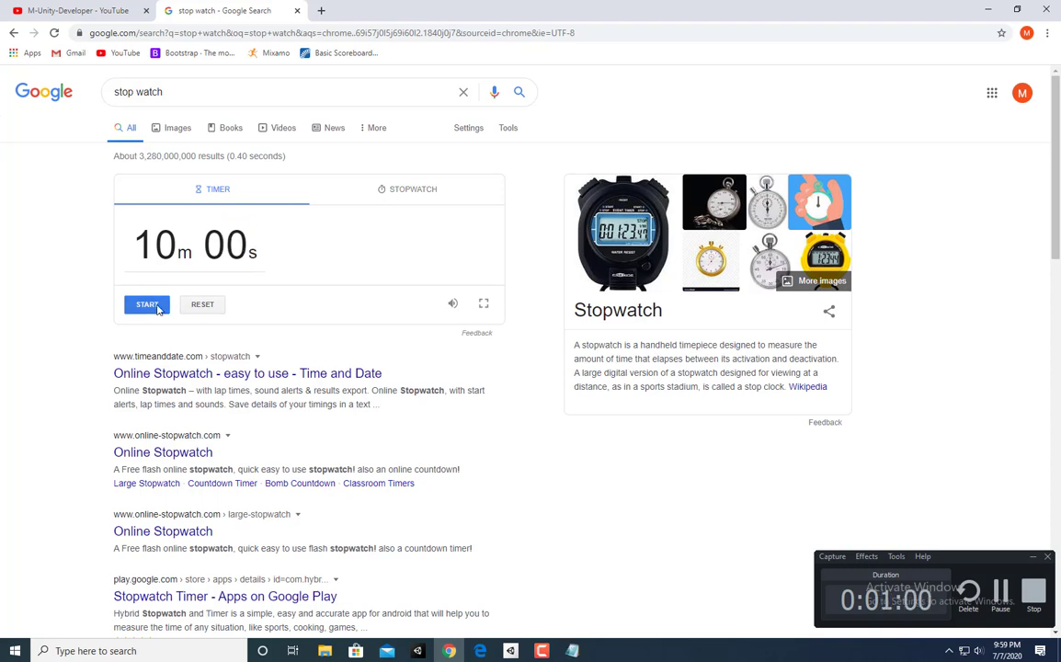
left_click(147, 304)
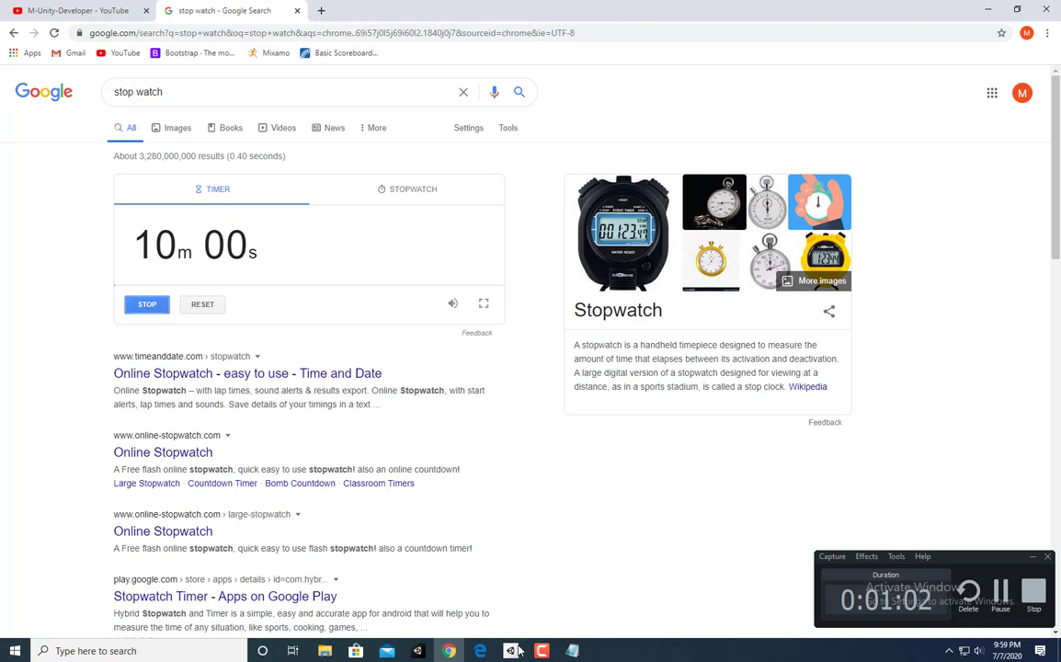
Switch to Unity Hub's new project window and create a 3D project named Chellenge1
mouse_move(511, 649)
left_click(559, 612)
mouse_move(610, 75)
left_mouse_down()
mouse_move(465, 73)
mouse_move(624, 75)
left_mouse_up()
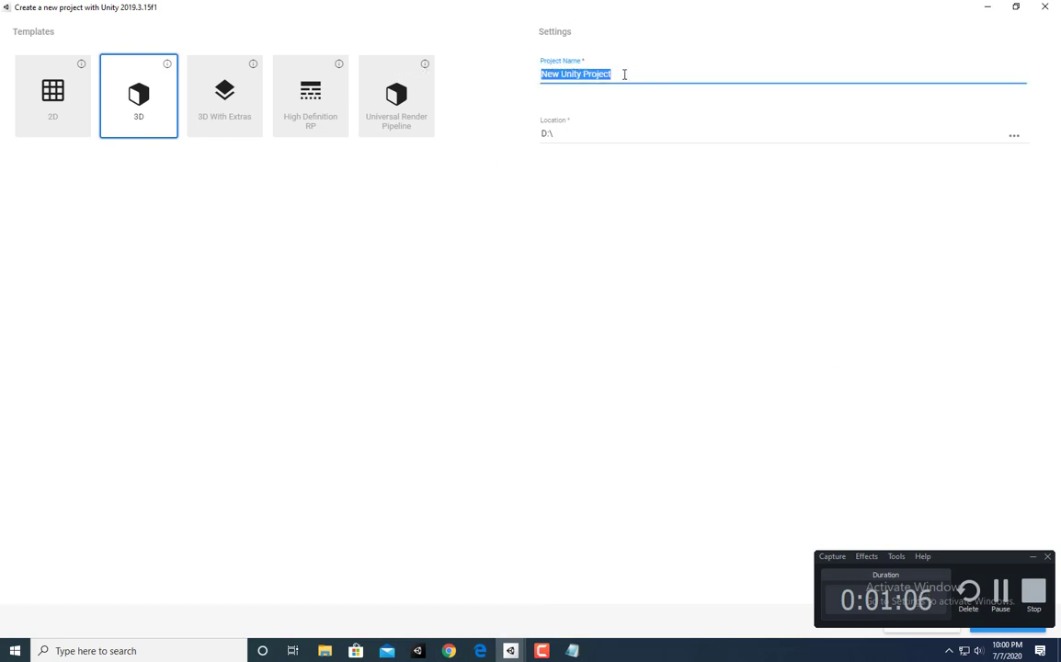
type("Chelleng")
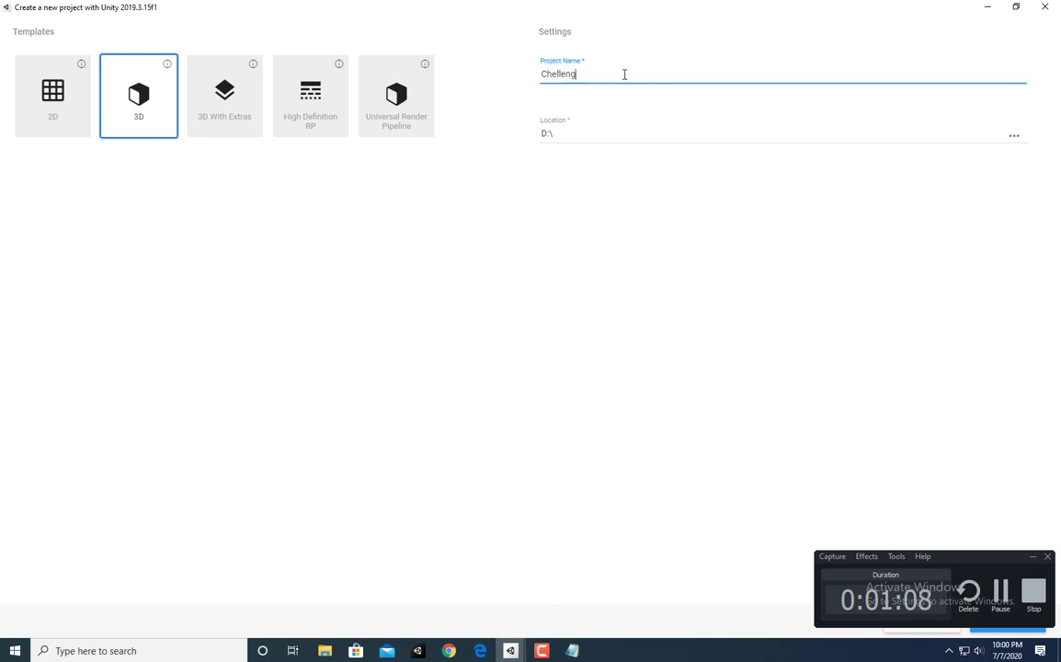
type("e1")
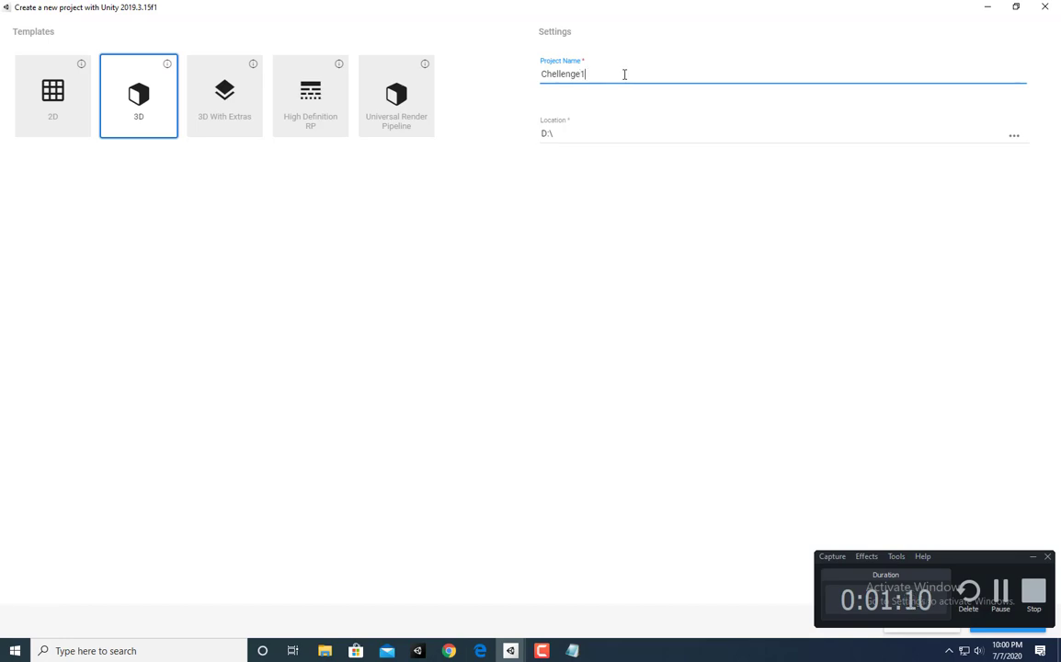
key("alt+Tab")
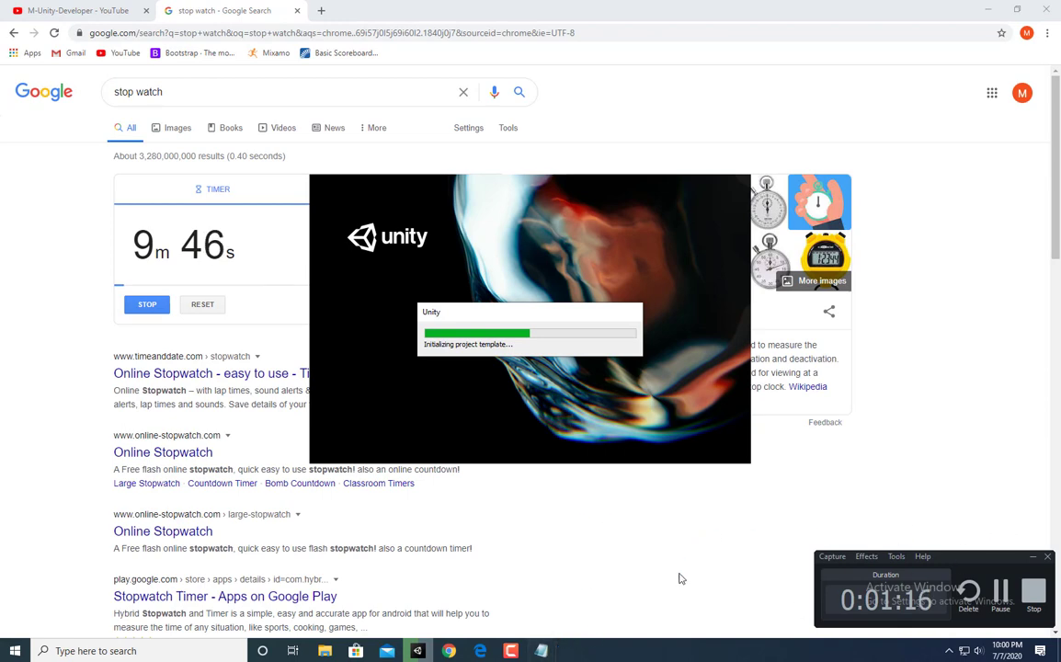
Switch to Notepad, move the note window clear of the timer and start a new paragraph after the last line
left_click(541, 652)
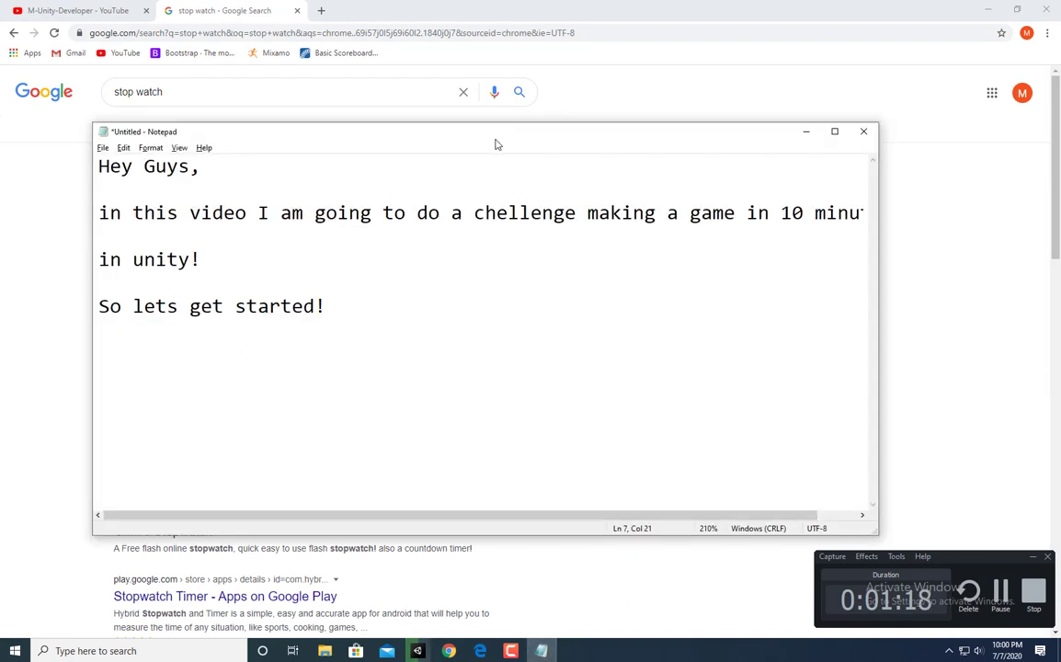
left_click_drag(449, 130, 836, 141)
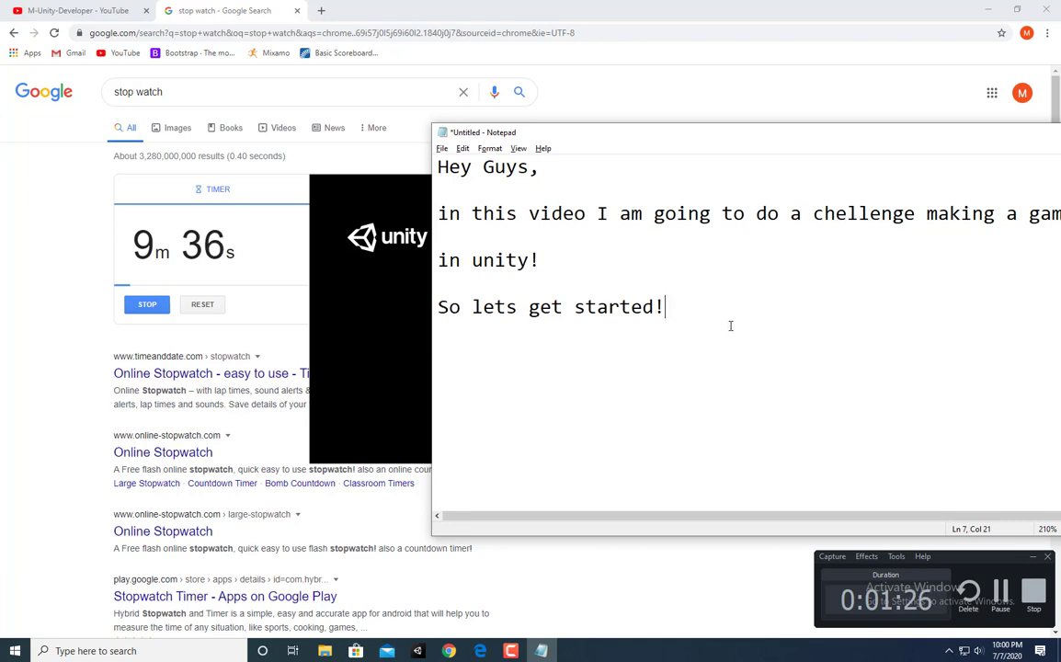
key("Return")
key("Return")
type("we")
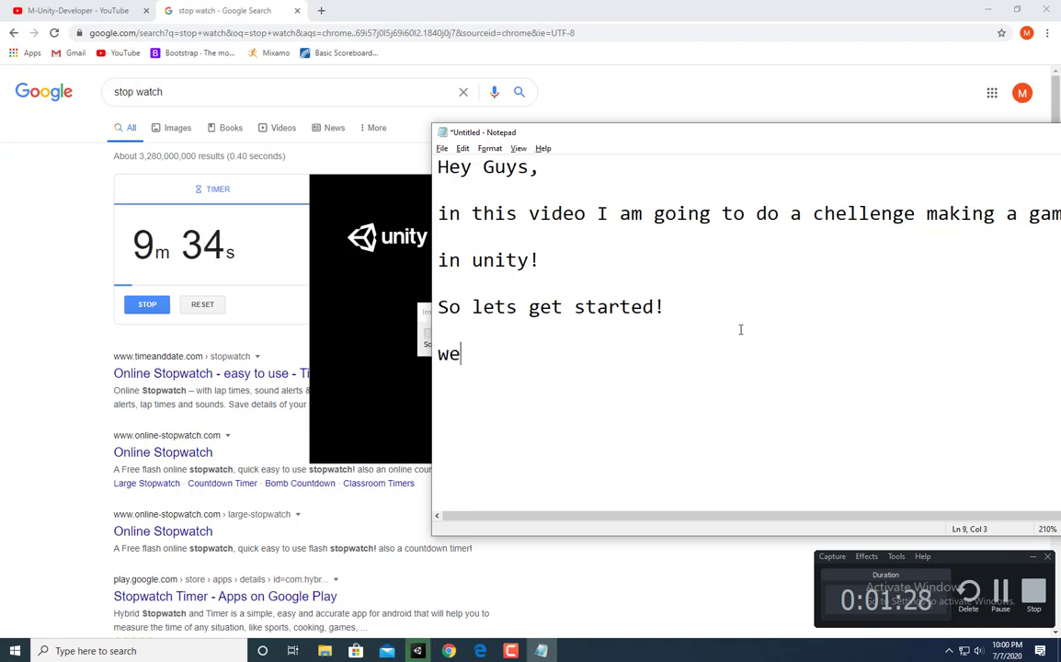
type(" are go")
key("BackSpace")
key("BackSpace")
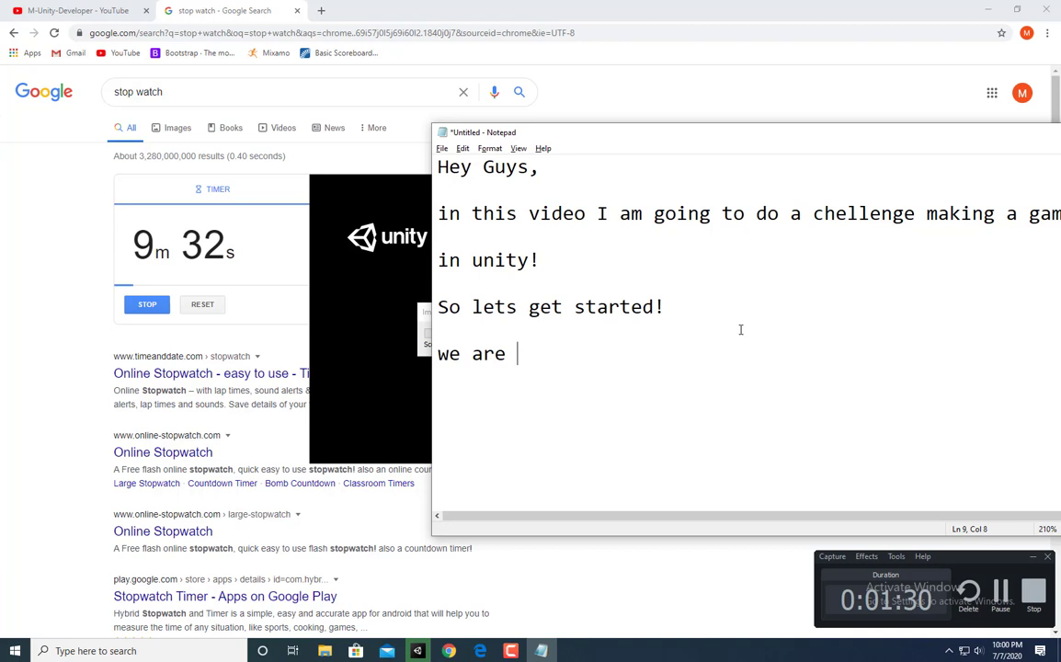
key("BackSpace")
key("BackSpace")
key("BackSpace")
key("BackSpace")
key("BackSpace")
key("BackSpace")
key("BackSpace")
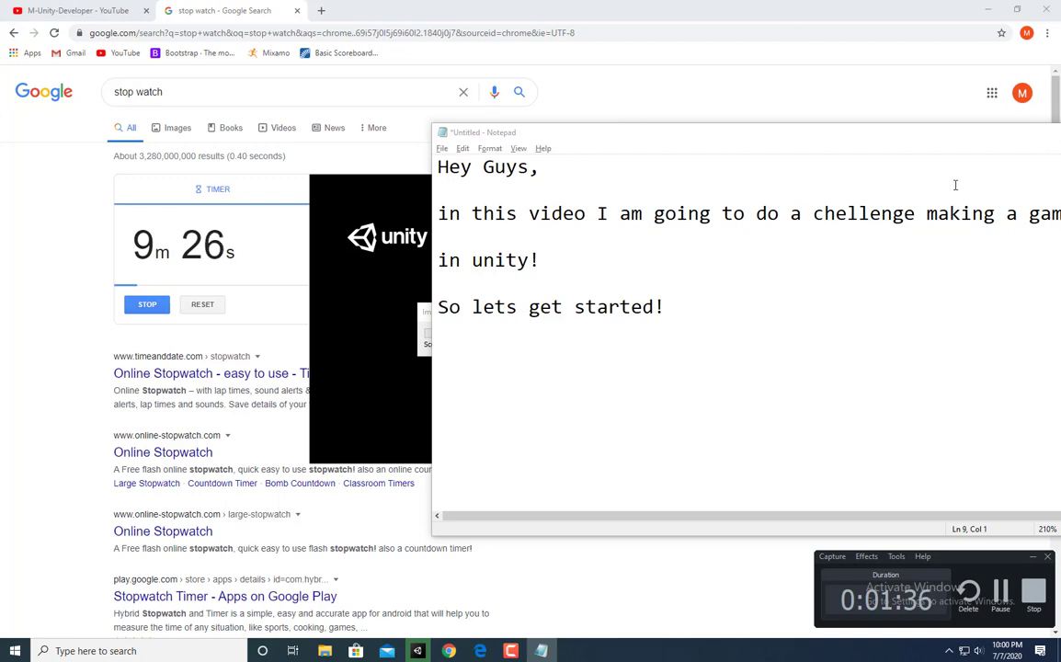
Write "I am going to make a simple game!" as the note's last line
left_click(641, 383)
type("I am going")
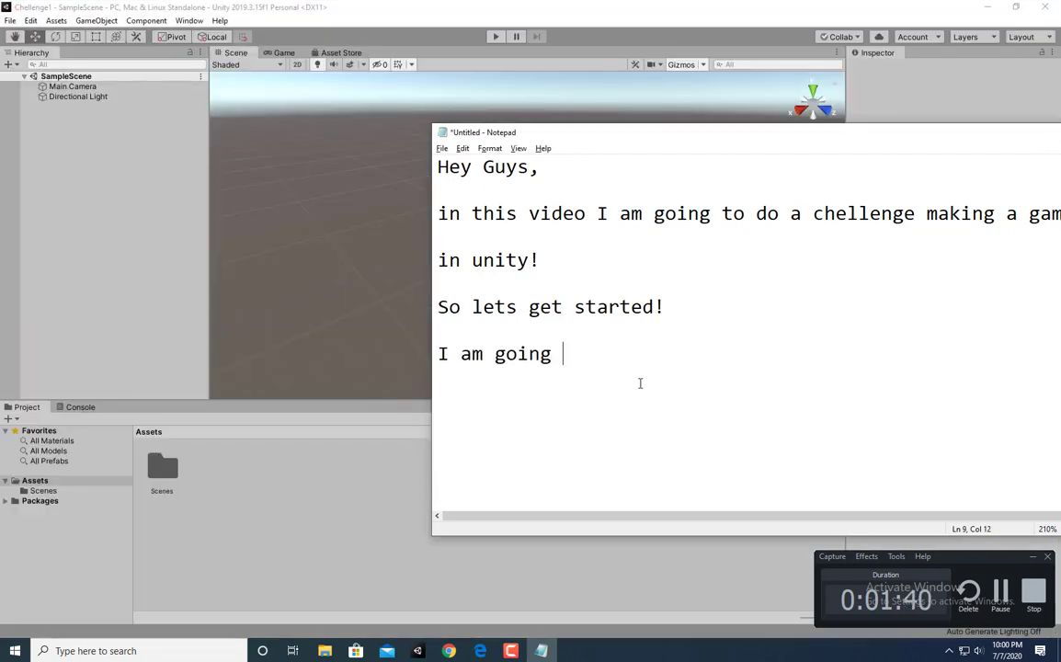
type(" to make a simple")
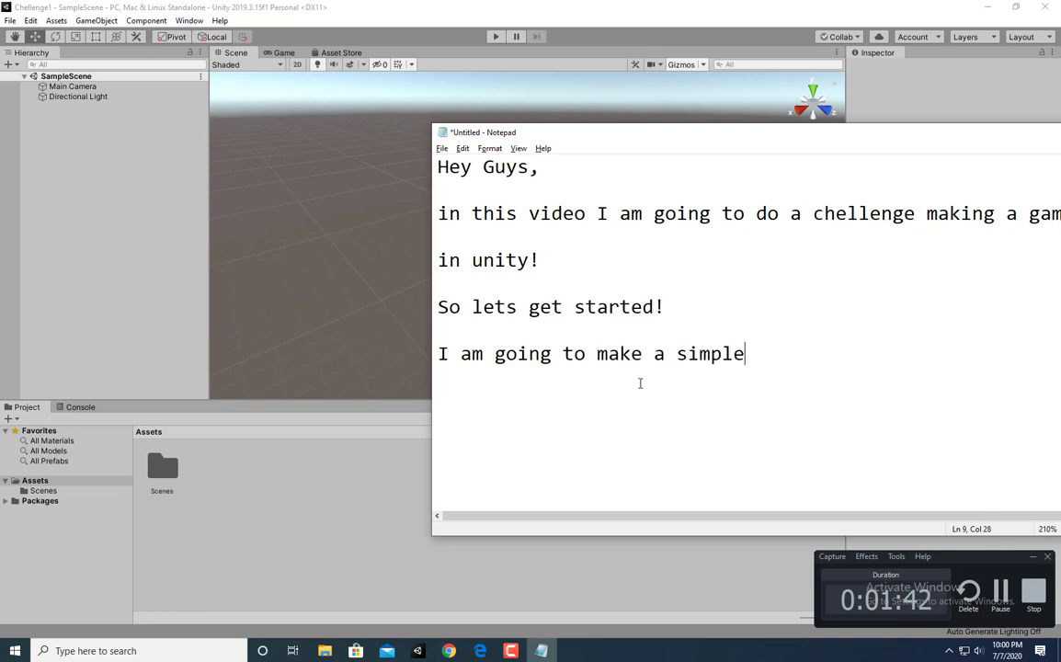
type(" game!")
Check the running timer in Chrome, switch to the Unity editor and minimize the recorder window
key("alt+Tab")
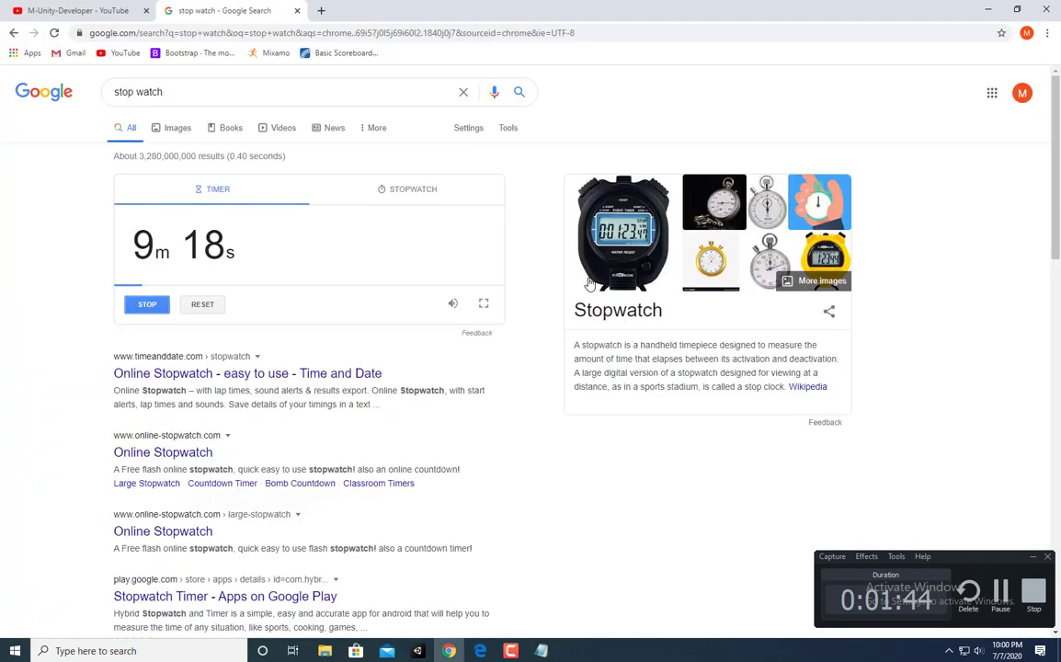
key("alt+Tab")
key("alt+Tab")
key("alt+Tab")
key("alt+Tab")
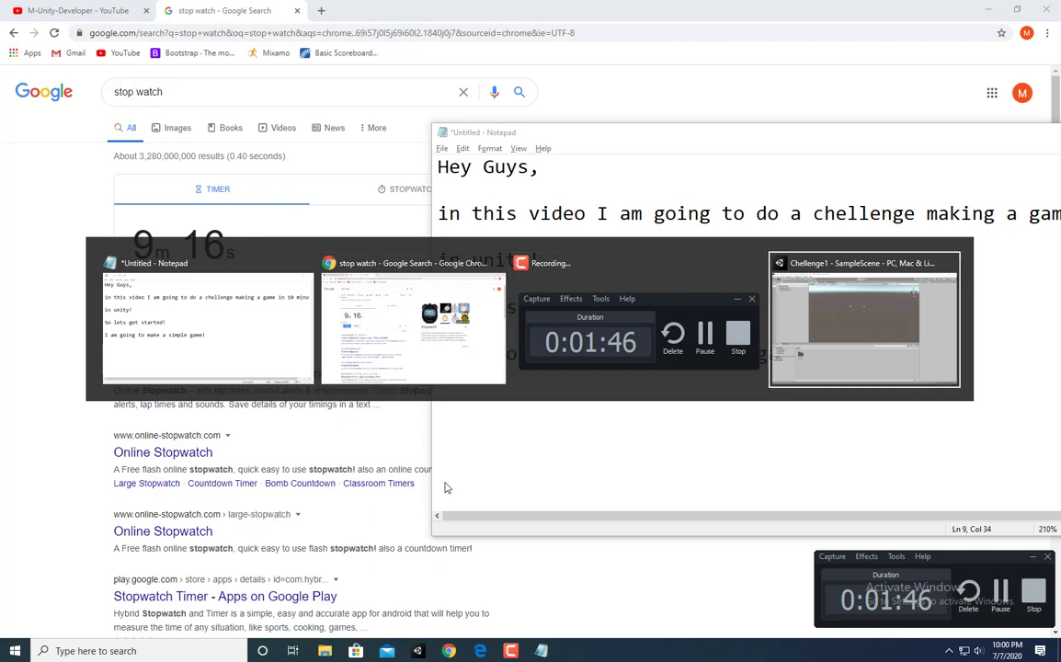
left_click(1032, 559)
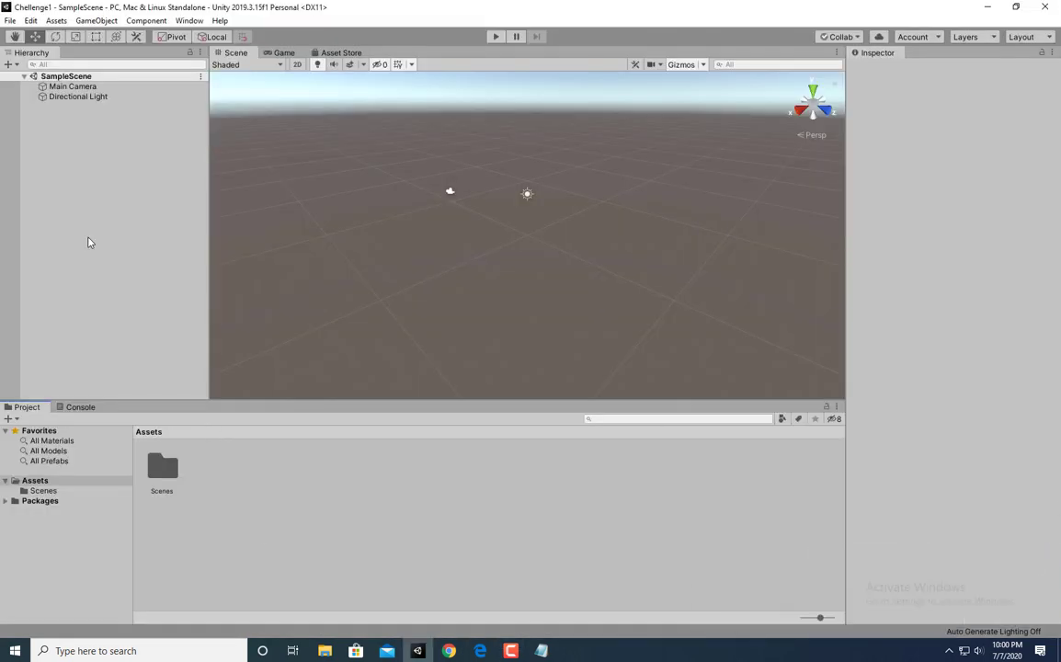
Add a plane to SampleScene and stretch it lengthwise to a Z scale of about 4.76 with the Rect tool
right_click(94, 193)
mouse_move(149, 327)
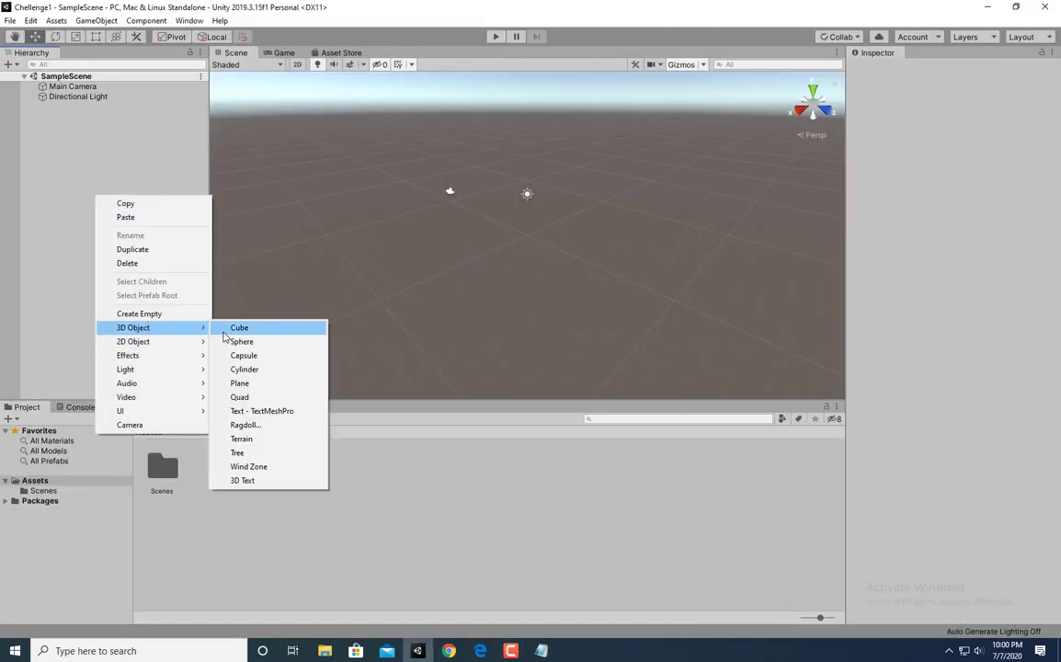
left_click(247, 382)
scroll(491, 235, "up", 3)
scroll(459, 239, "up", 3, "alt")
left_click_drag(491, 235, 634, 265, "alt")
scroll(461, 246, "down", 3, "alt")
key("r")
key("t")
left_click_drag(354, 209, 133, 131)
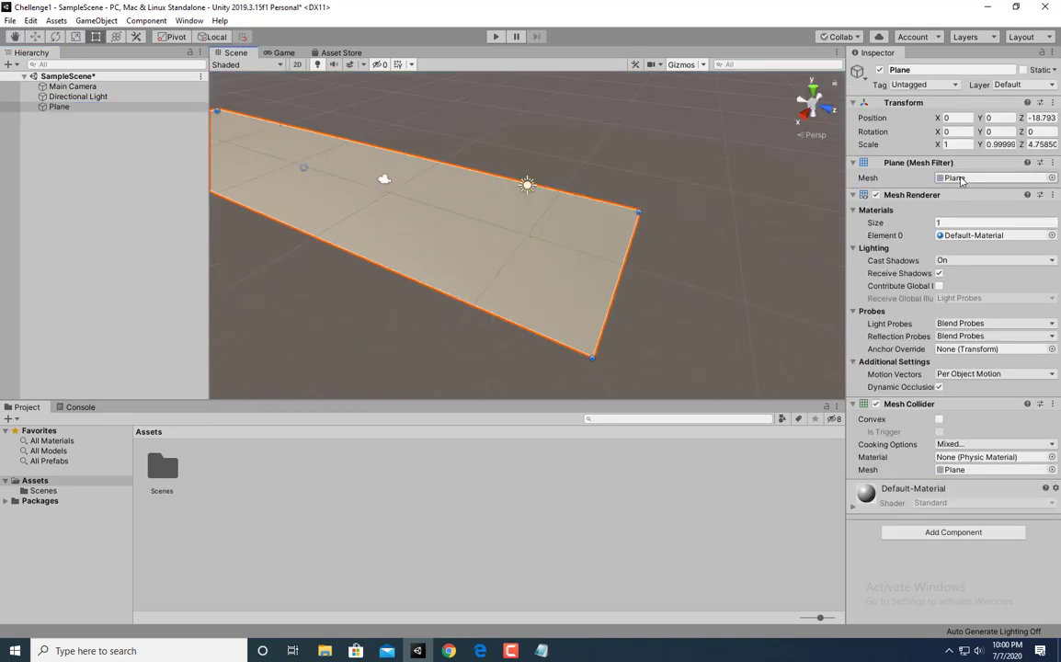
Set the plane's Z scale to 1000
scroll(639, 285, "down", 5, "alt")
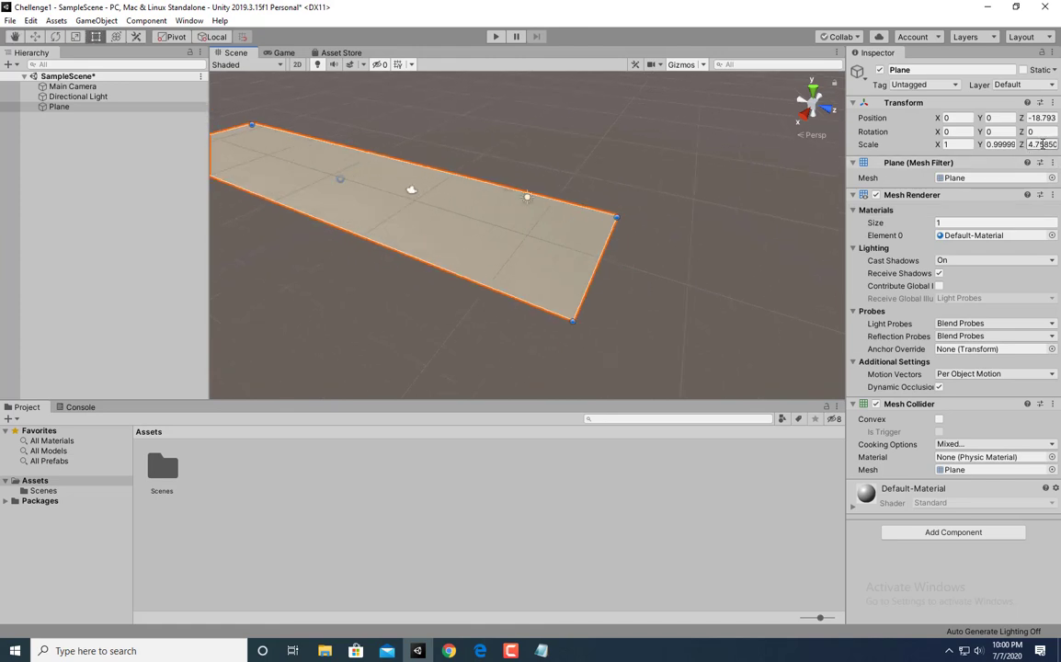
left_click(1039, 145)
type("100")
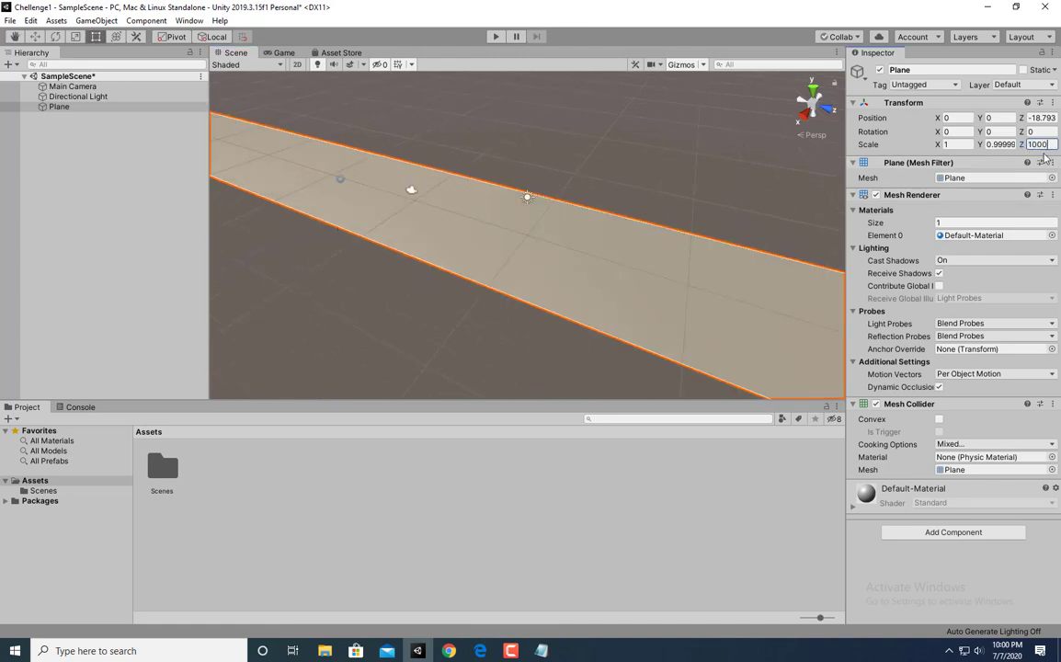
type("0")
left_click_drag(656, 156, 325, 138, "alt")
Rename the plane as Ground
left_click(107, 114)
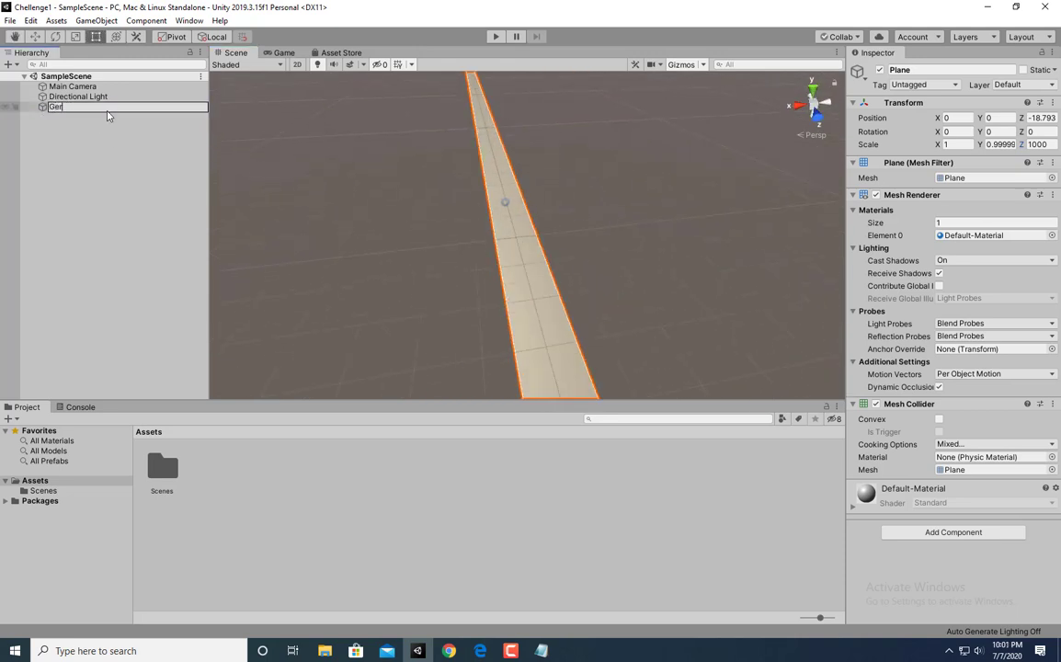
type("Ground")
key("Return")
Add a cube to the scene, reset its transform to the origin and save the scene
right_click(97, 171)
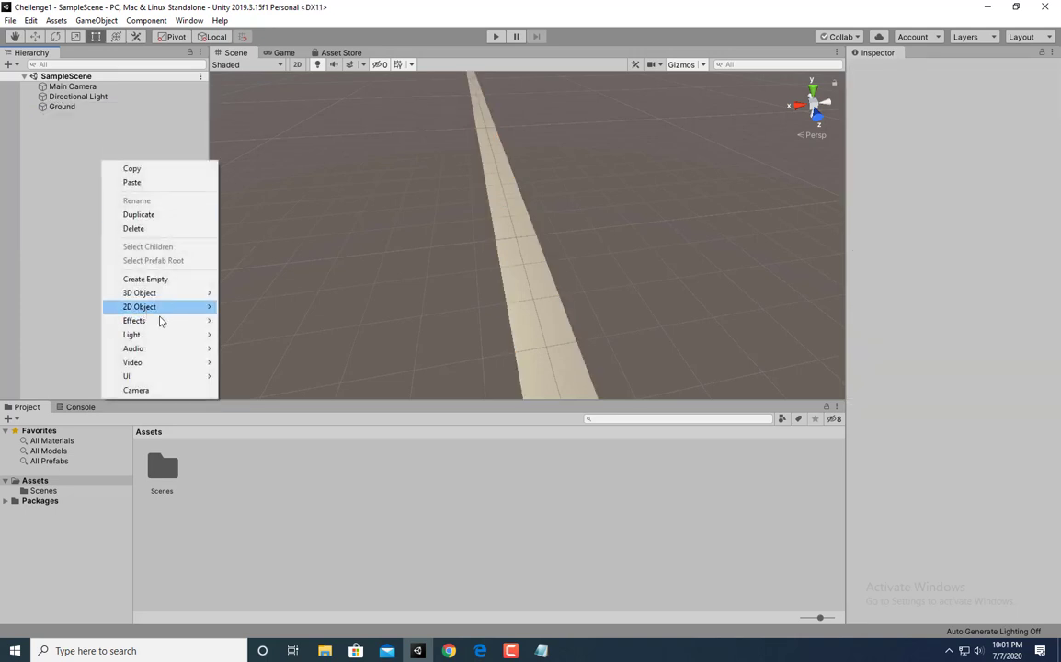
mouse_move(165, 293)
left_click(275, 296)
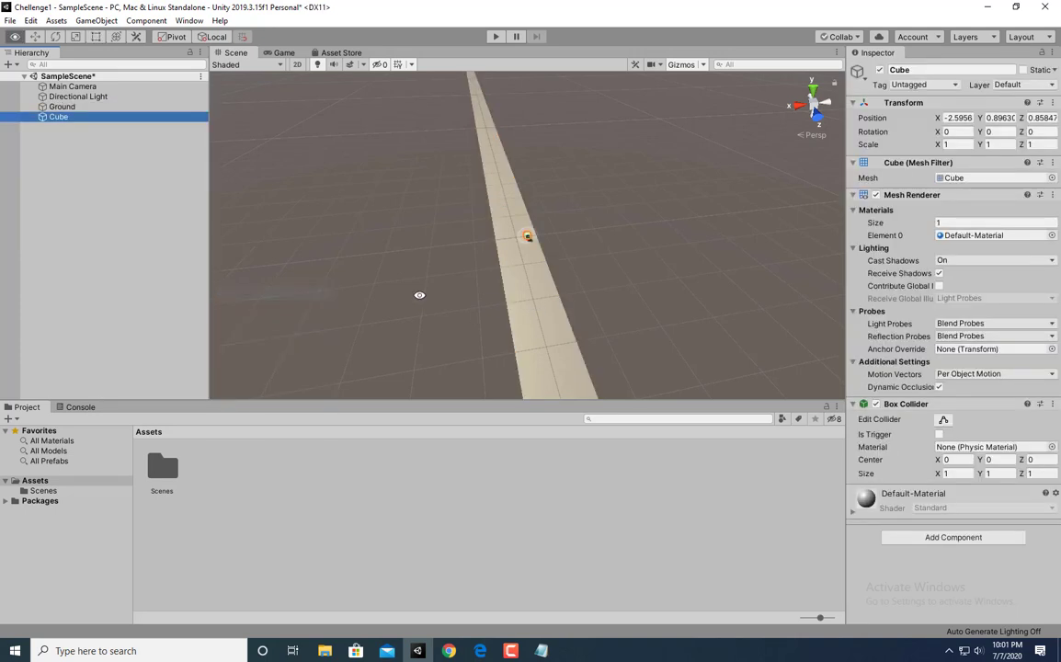
key("t")
left_click(1053, 103)
left_click(920, 114)
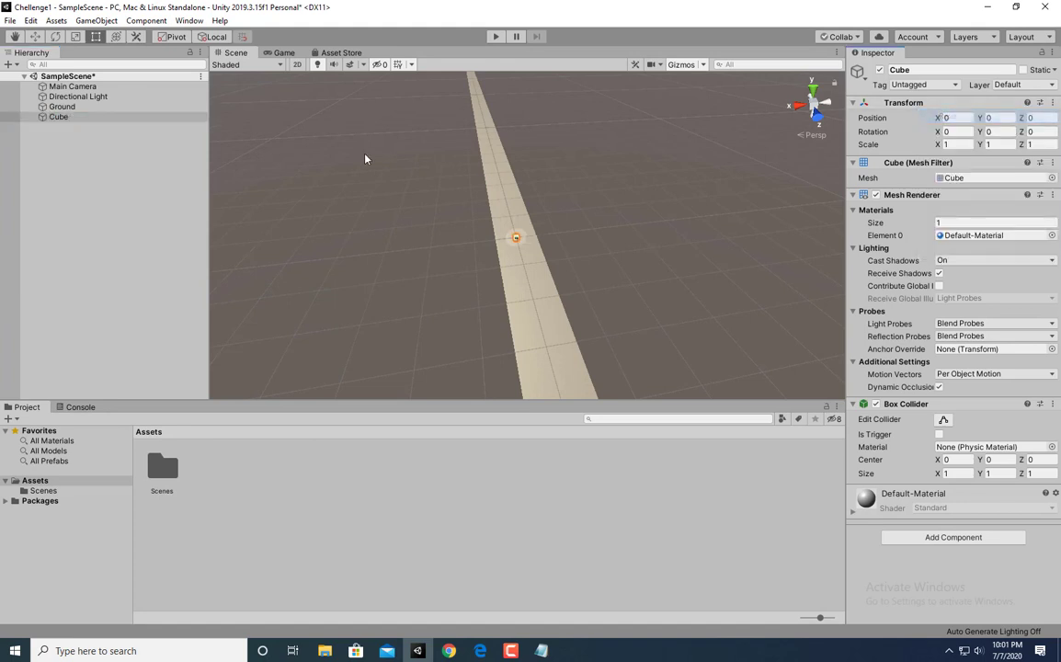
left_click_drag(592, 236, 956, 249, "alt")
right_click_drag(414, 262, 761, 280, "alt")
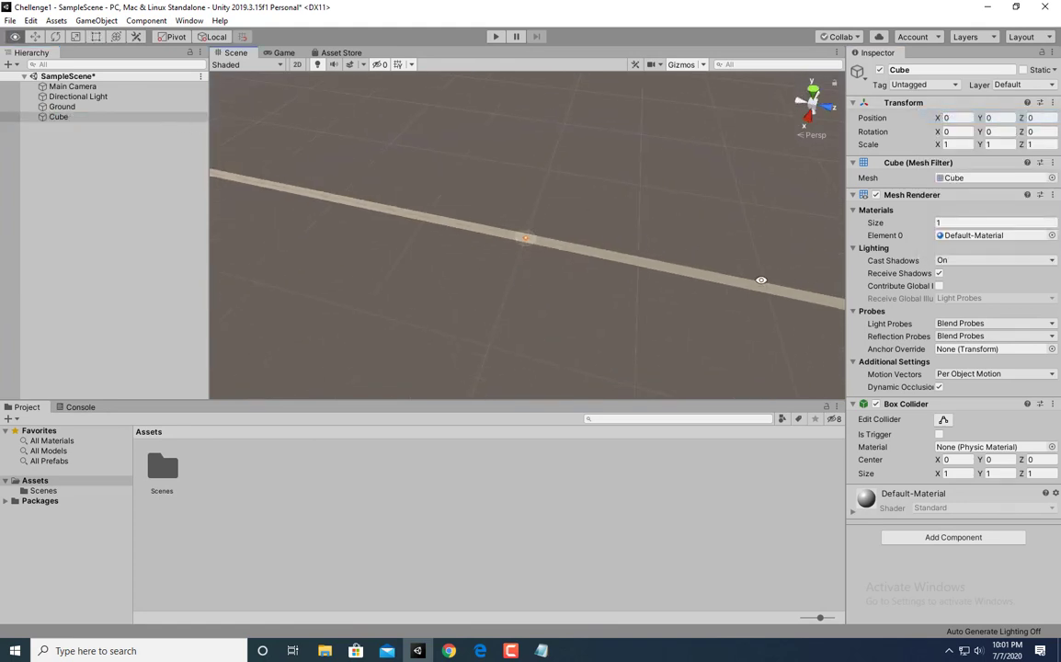
right_click_drag(313, 302, 454, 301, "alt")
scroll(610, 240, "up", 8, "alt")
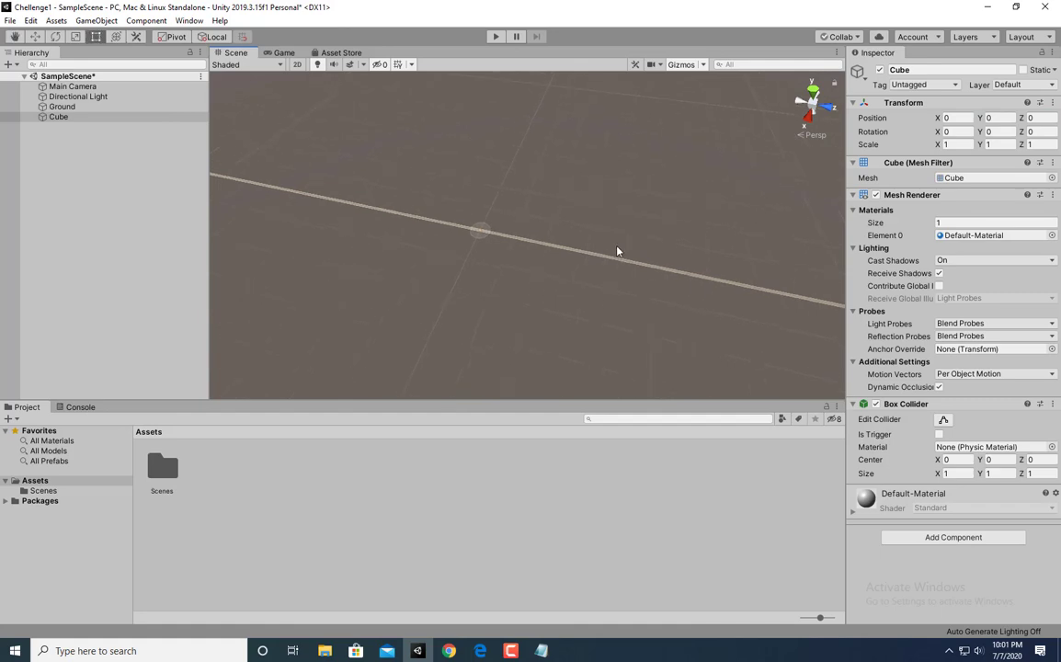
key("ctrl+s")
Raise the cube above the ground to a Y position of 0.66 and save the scene
left_click_drag(447, 221, 487, 234, "alt")
double_click(58, 116)
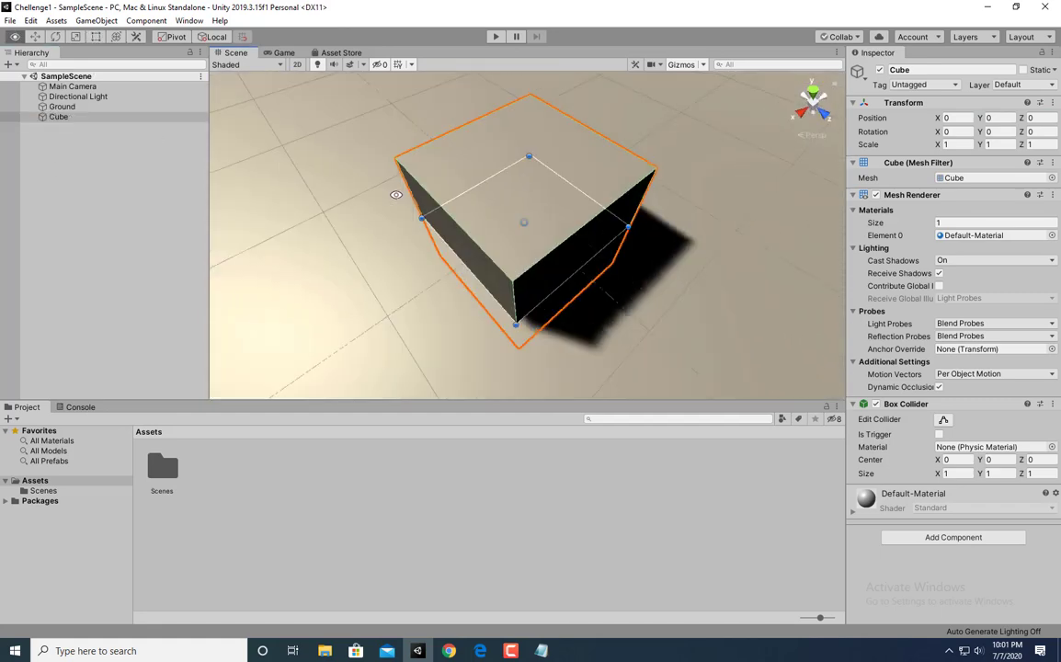
right_click_drag(661, 178, 379, 187, "alt")
key("w")
left_click_drag(539, 209, 536, 180)
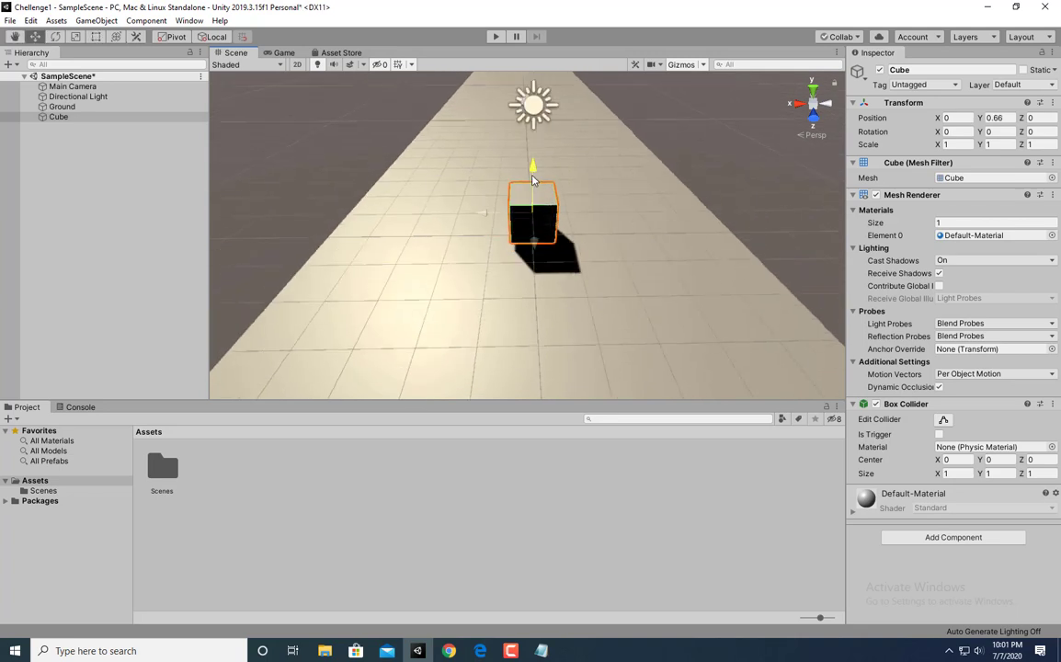
key("ctrl+s")
Rename the cube as Player and save the scene
left_click(178, 117)
key("F2")
type("Player")
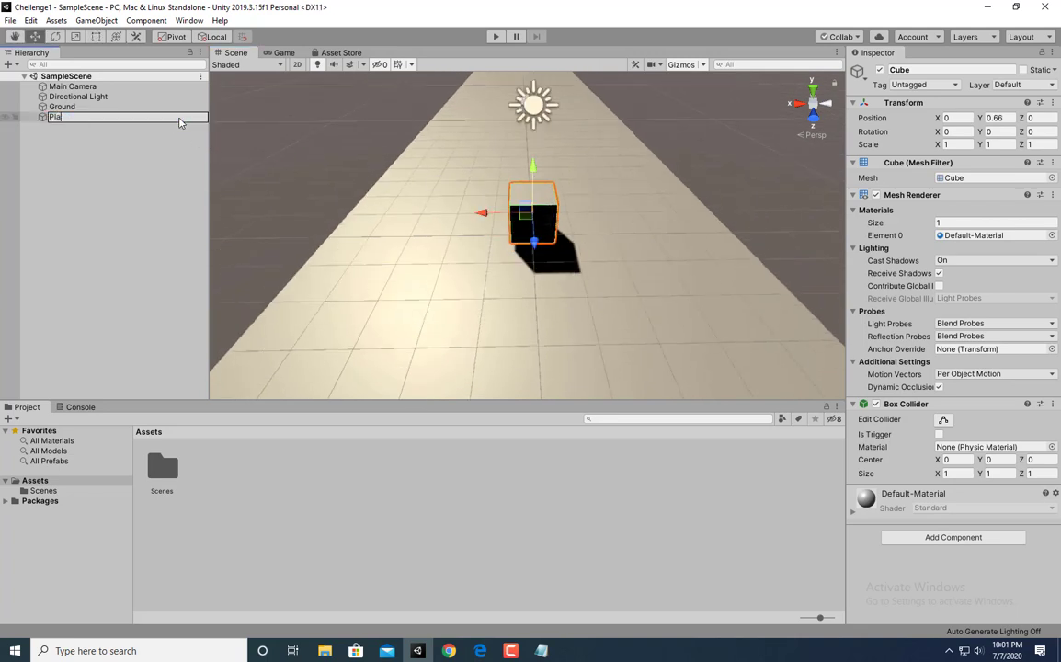
key("Return")
key("ctrl+s")
Make Main Camera a child of the Player object
right_click_drag(699, 327, 230, 203, "alt")
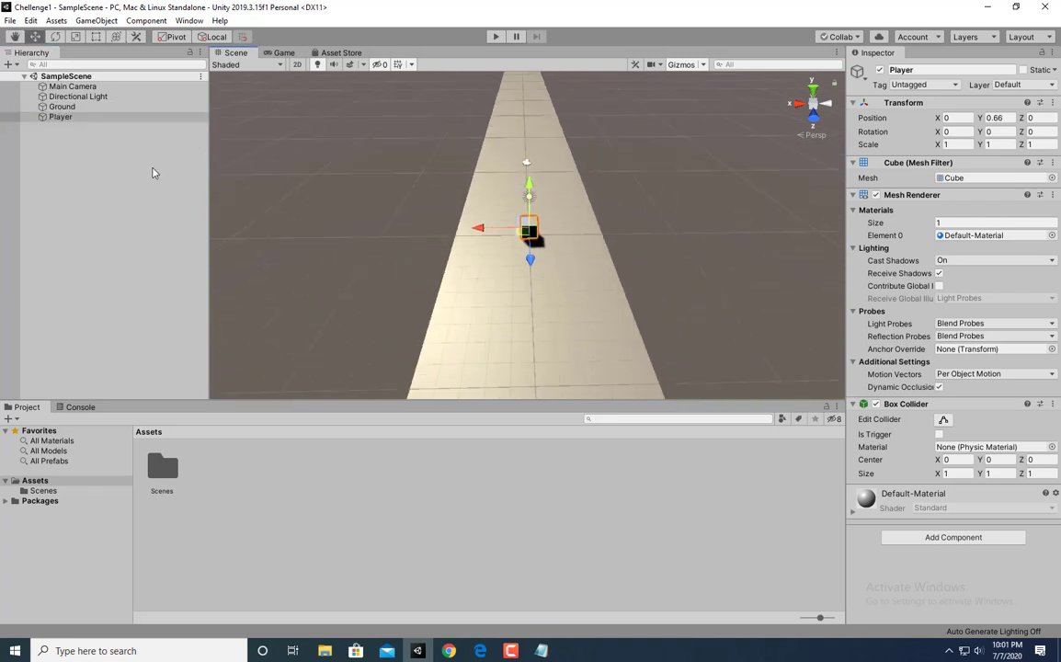
left_click_drag(101, 85, 95, 119)
left_click_drag(396, 222, 851, 217, "alt")
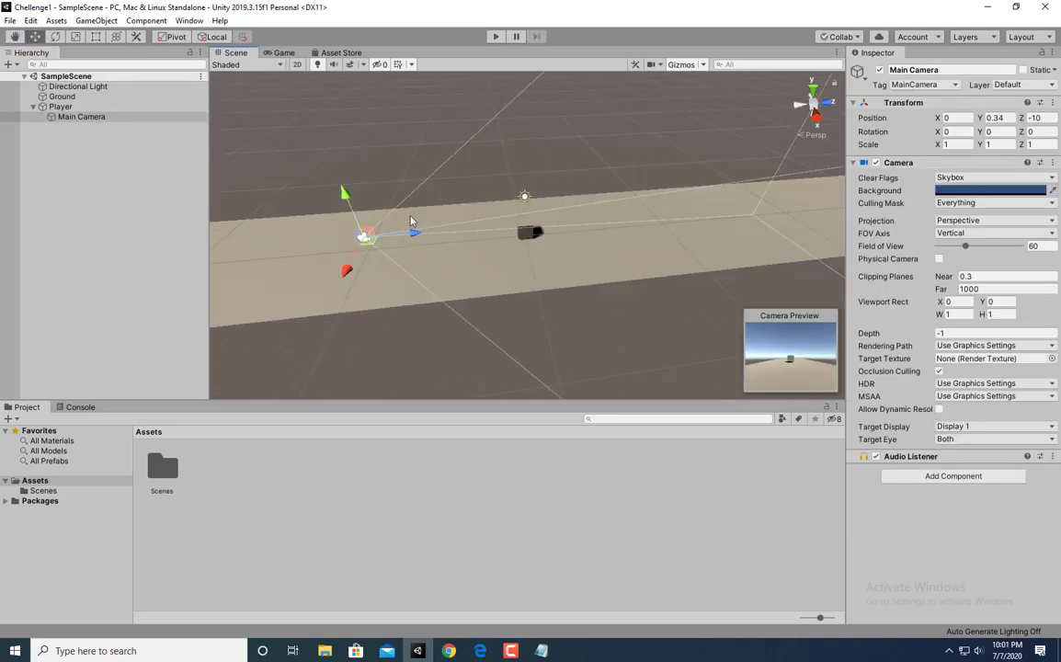
Reset Main Camera's transform and move it behind and above the Player, to about Y 1.34 and Z -4.22
left_click(1053, 102)
left_click(897, 115)
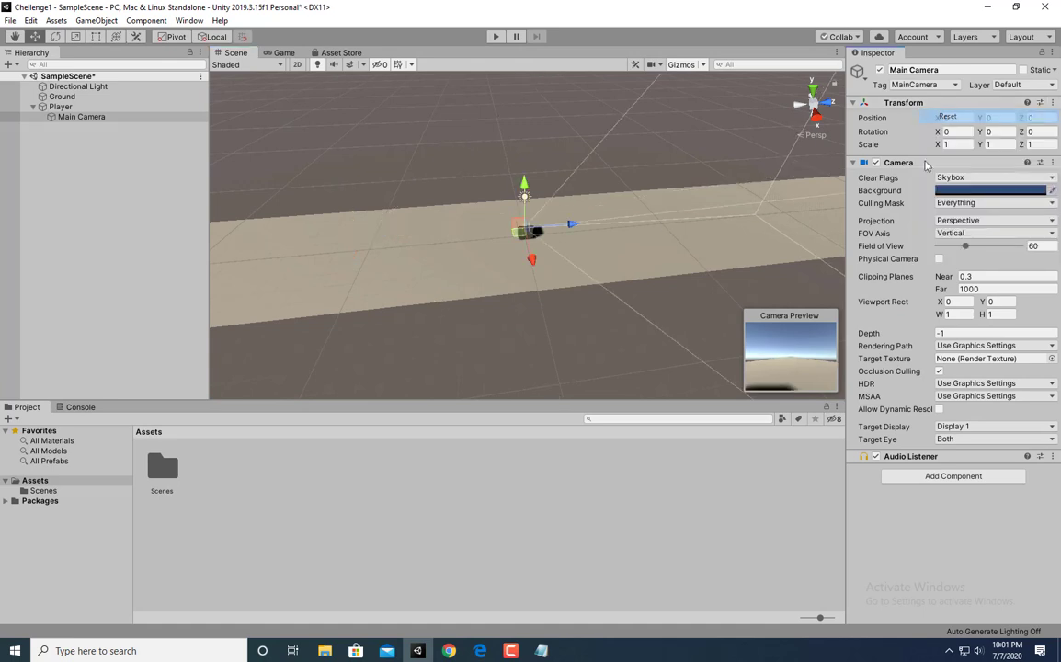
left_click_drag(570, 224, 501, 231)
left_click_drag(447, 191, 455, 177)
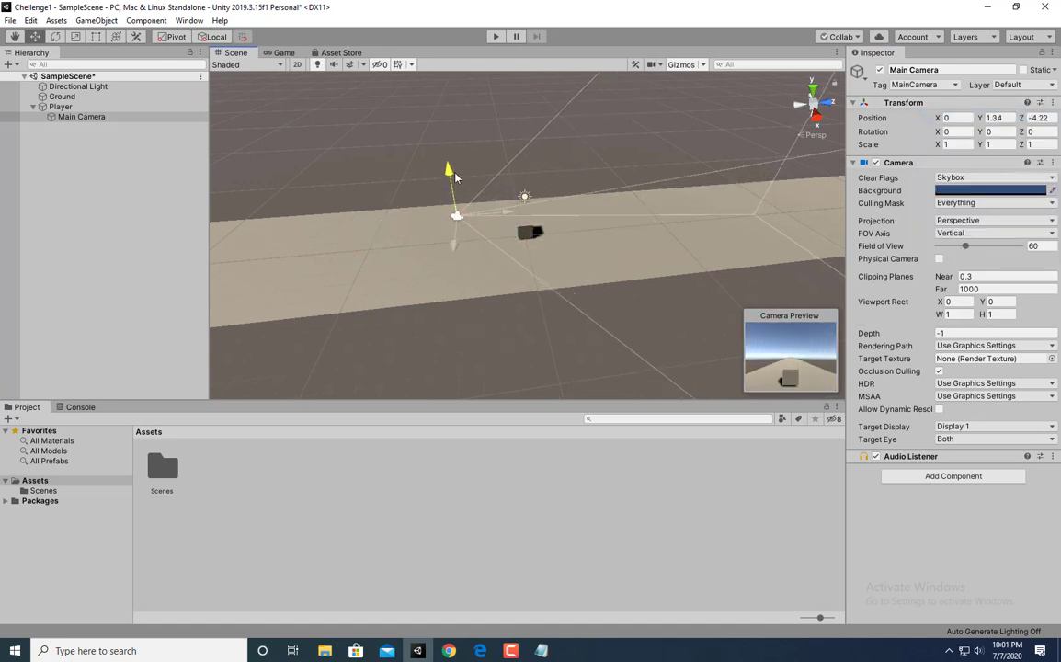
Create a folder named Materials in Assets
left_click(273, 504)
right_click(273, 504)
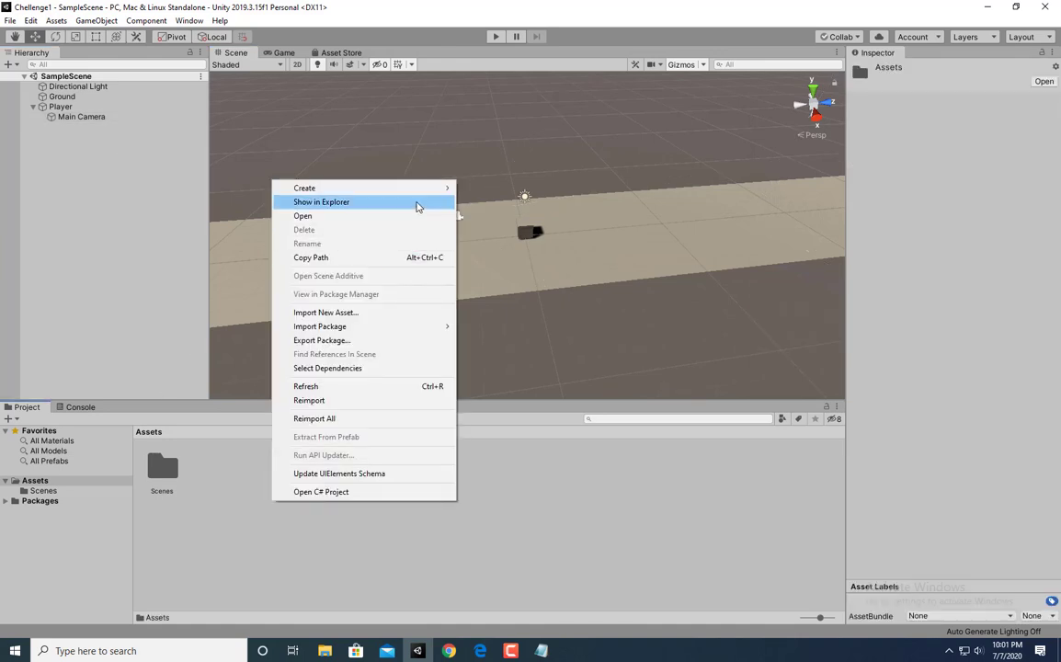
mouse_move(304, 187)
left_click(513, 175)
type("Materials")
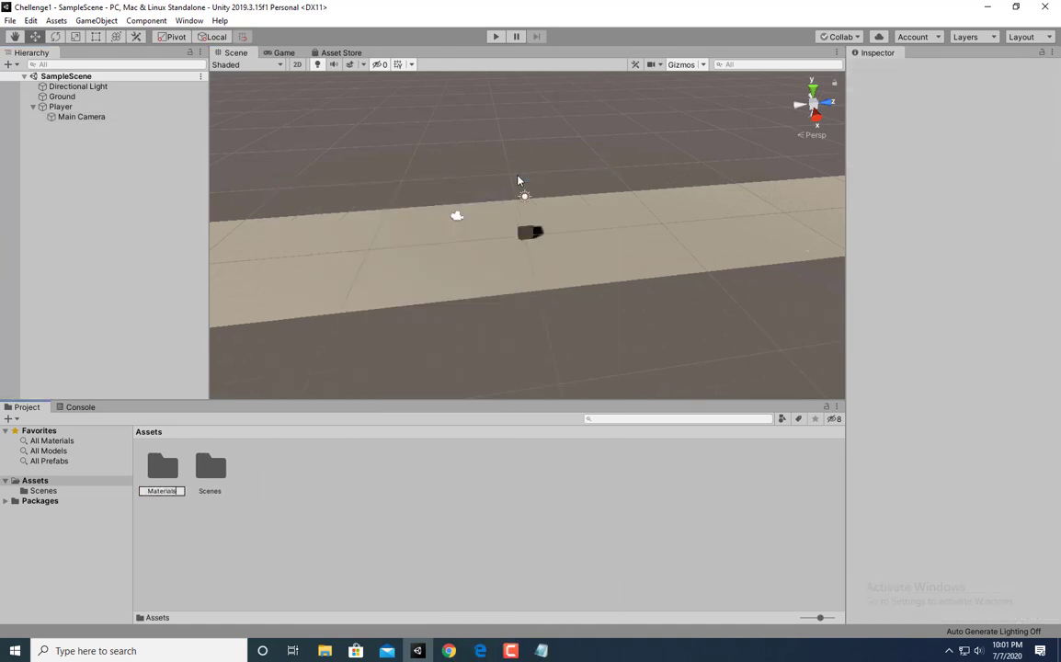
key("Return")
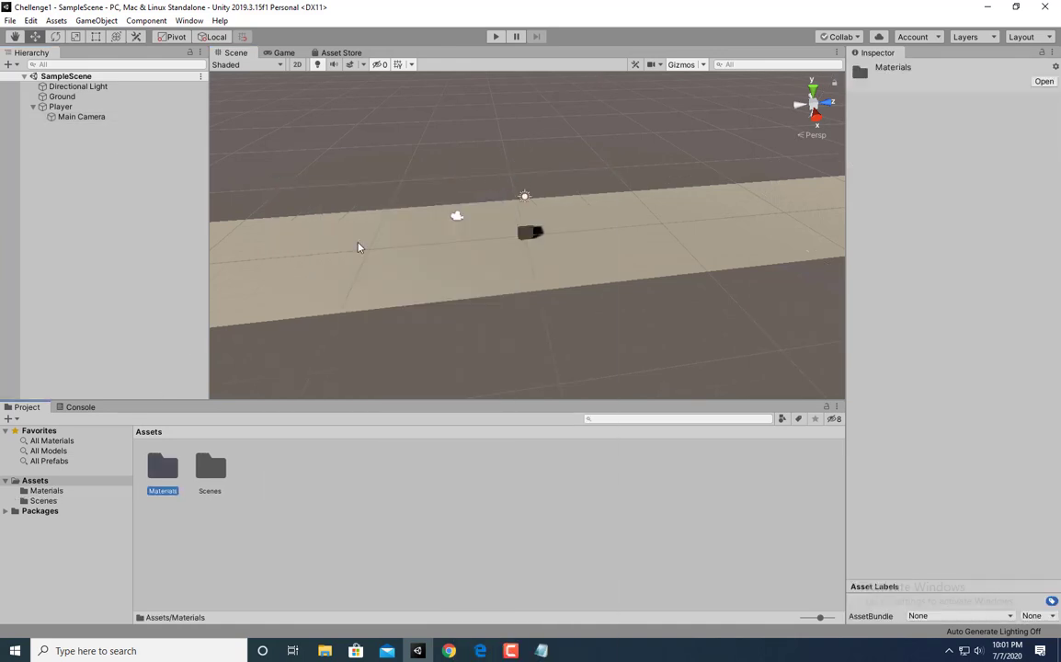
Create a material named Player inside the Materials folder
double_click(163, 467)
right_click(168, 473)
mouse_move(272, 159)
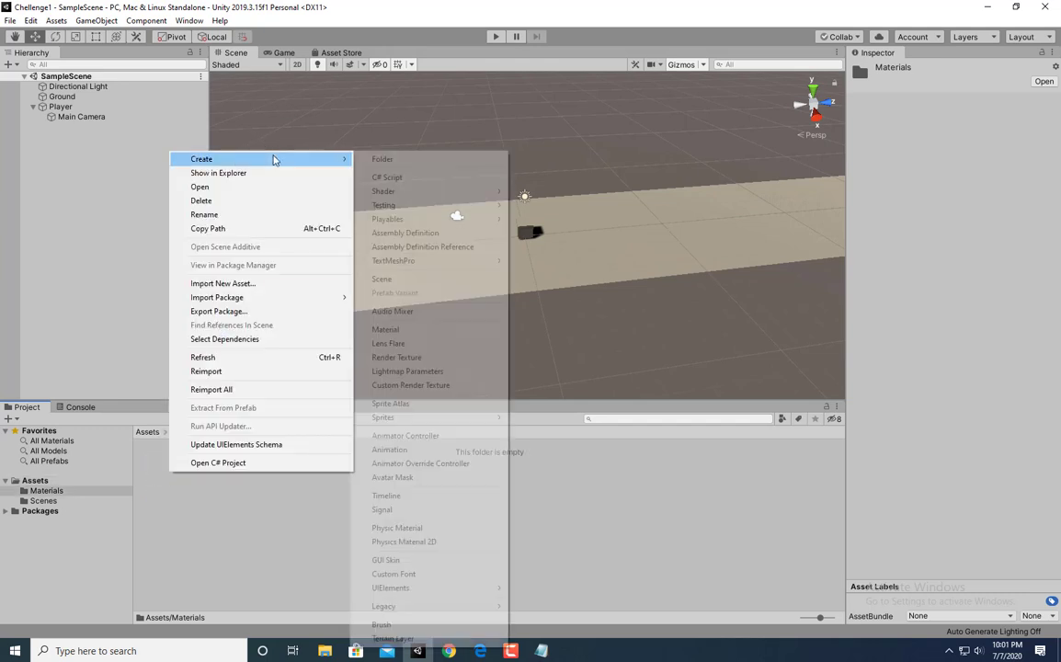
left_click(463, 331)
type("Player")
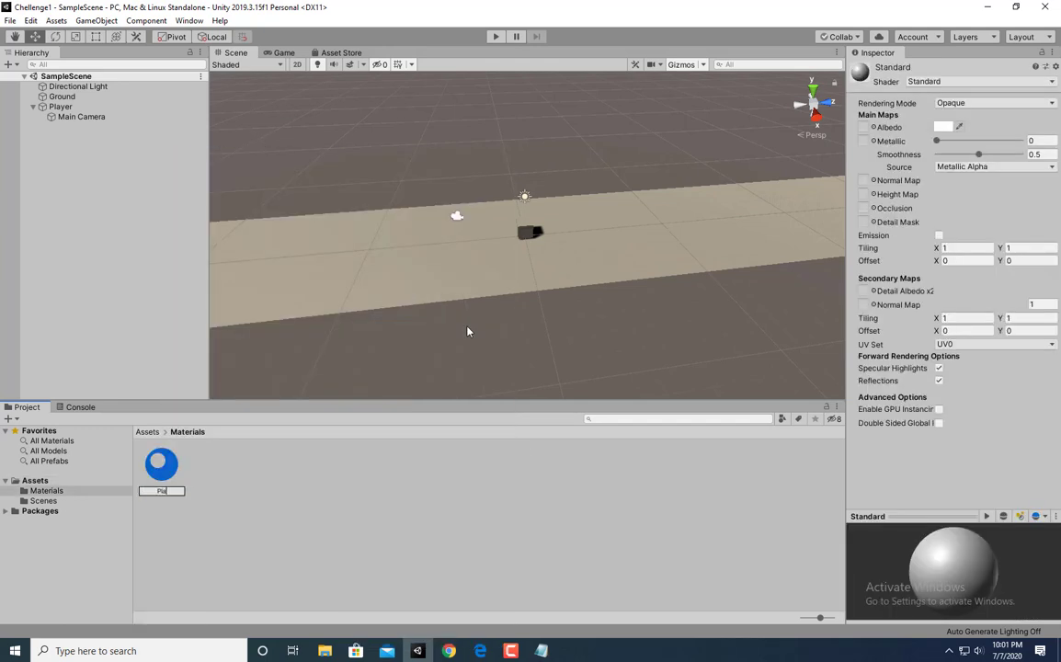
key("Return")
Set the Player material's albedo colour to pure red and apply it to the Player cube
left_click(947, 126)
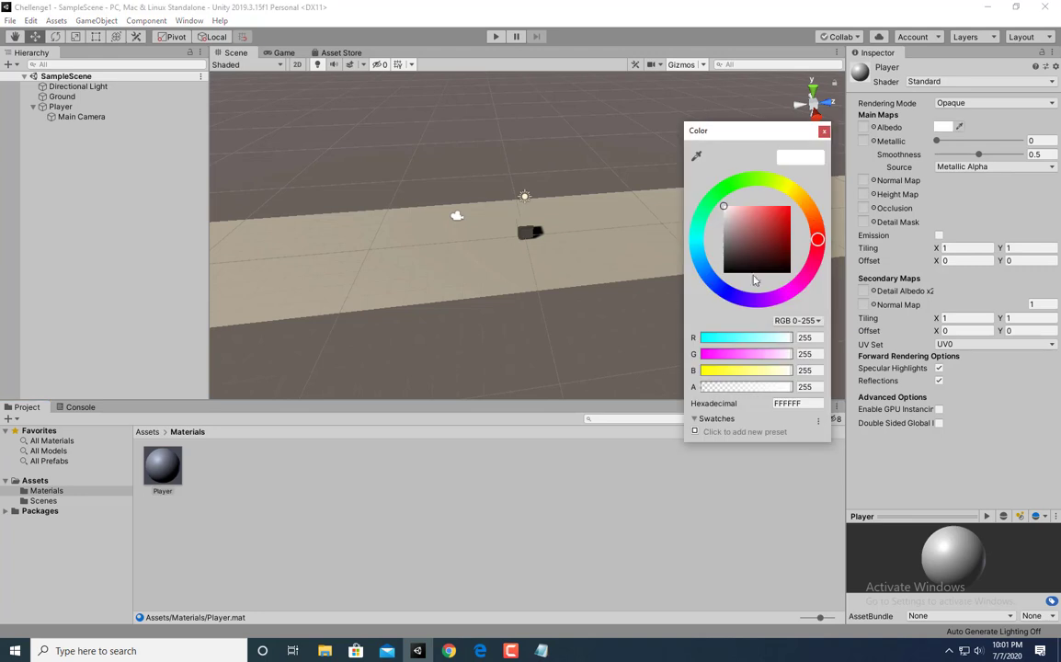
left_click_drag(766, 250, 821, 156)
left_click(824, 130)
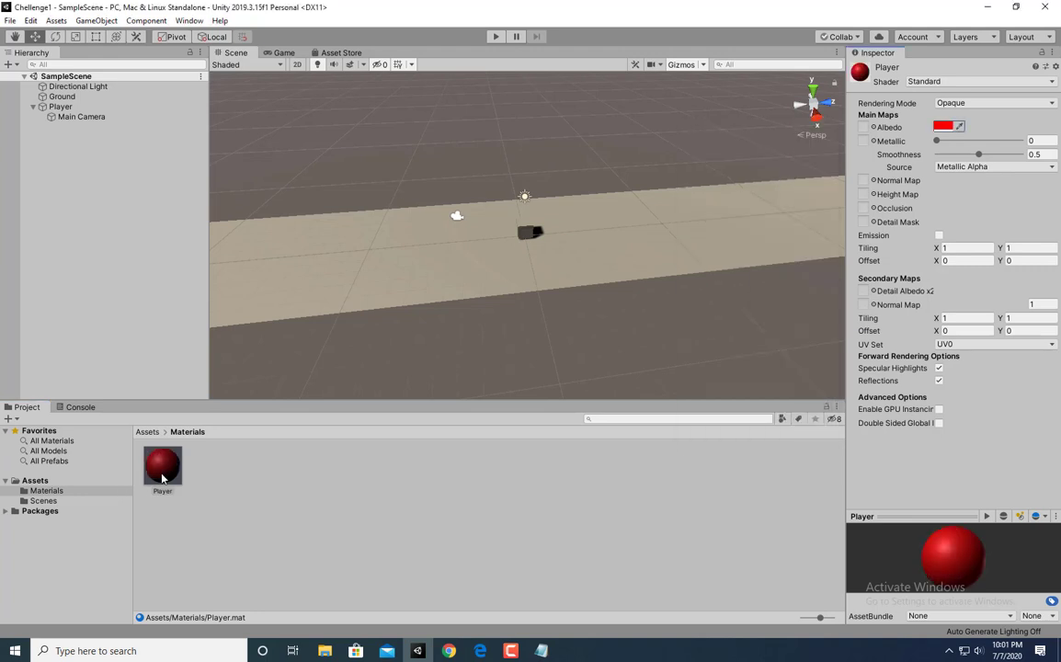
left_click_drag(162, 477, 427, 291)
Check the countdown timer in Chrome and return to the Unity editor
key("alt+Tab")
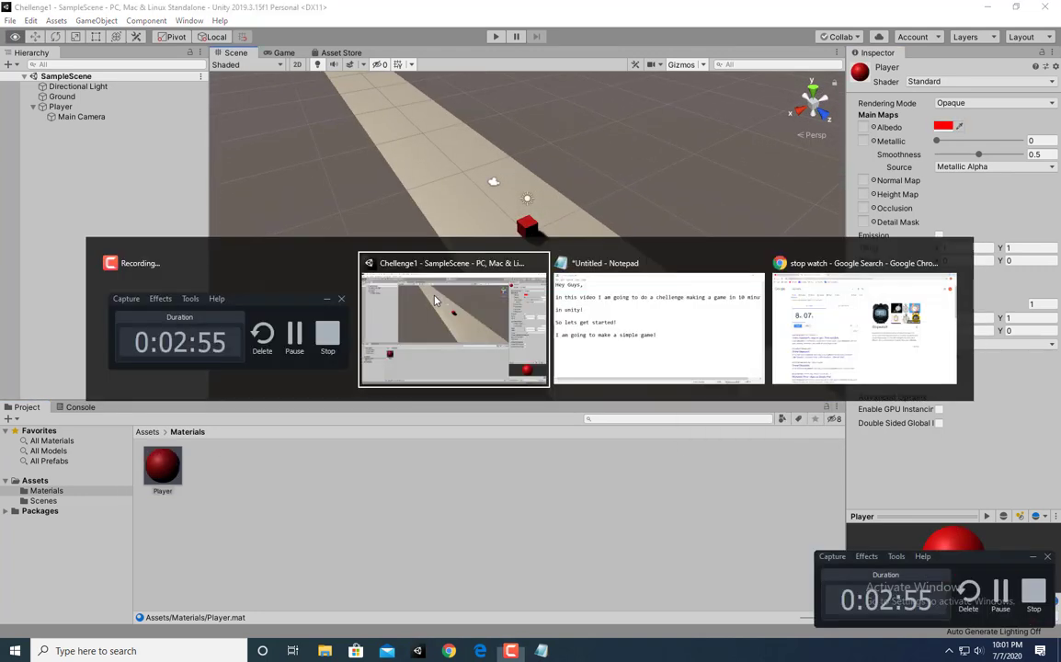
key("alt+Tab")
key("alt+Tab")
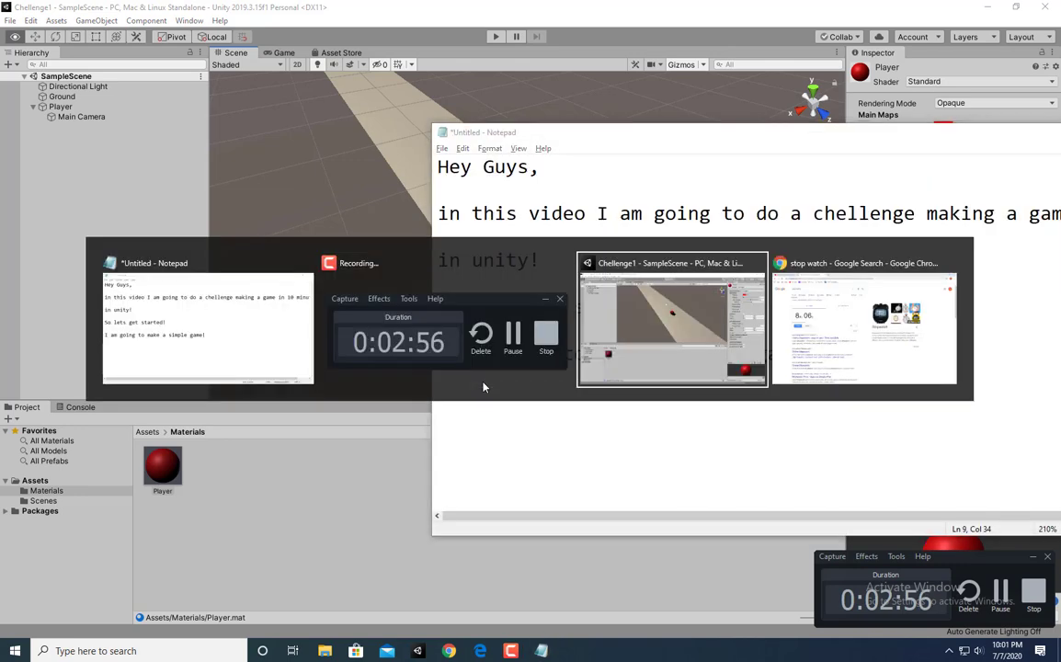
key("alt+Tab")
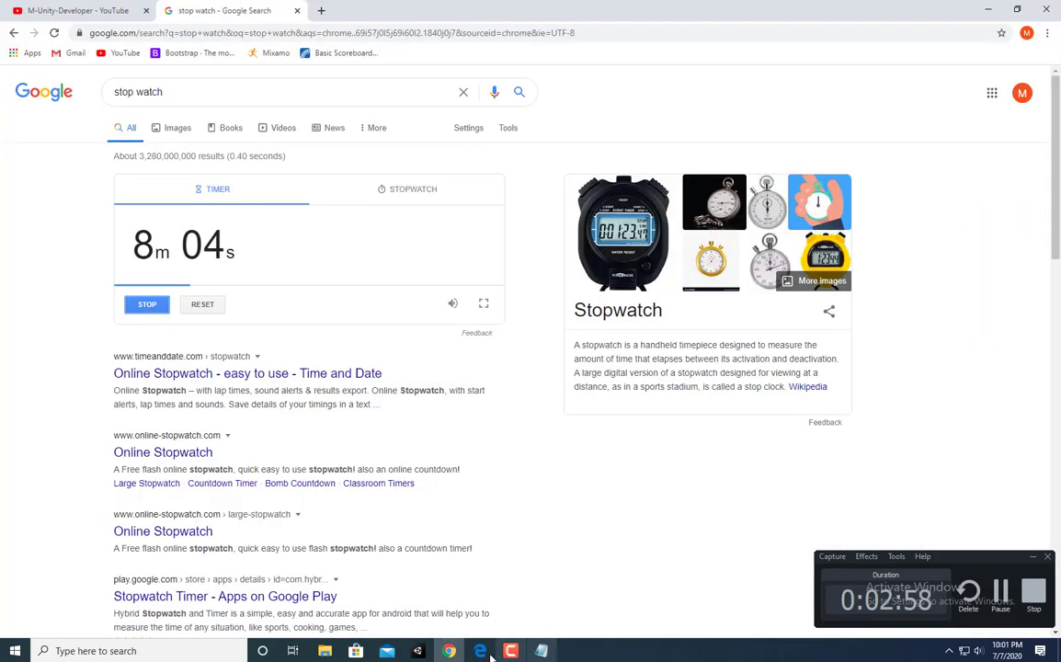
key("alt+Tab")
Collapse the Player cube's existing mesh and collider components and add a Rigidbody component to it
left_click_drag(618, 286, 520, 254, "alt")
left_click(523, 253)
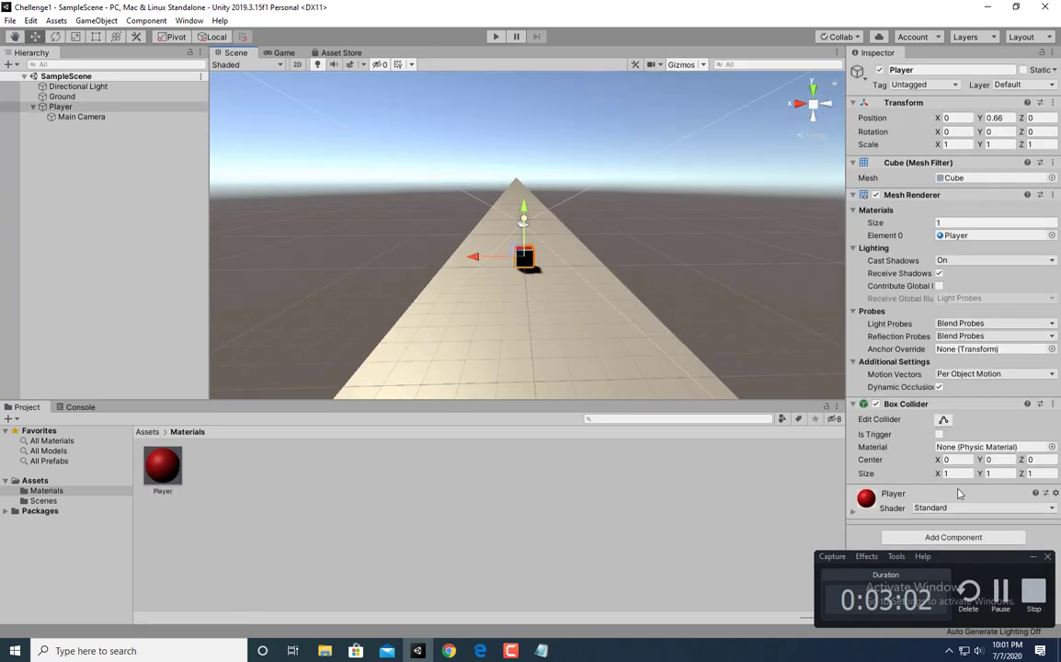
left_click(1033, 558)
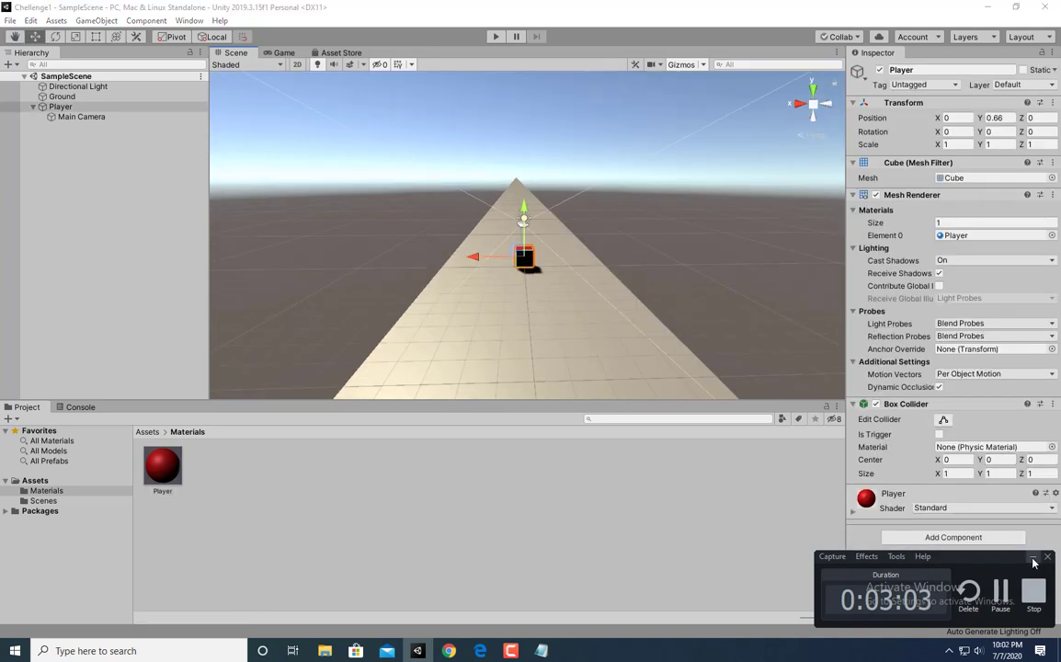
left_click(907, 403)
left_click(911, 195)
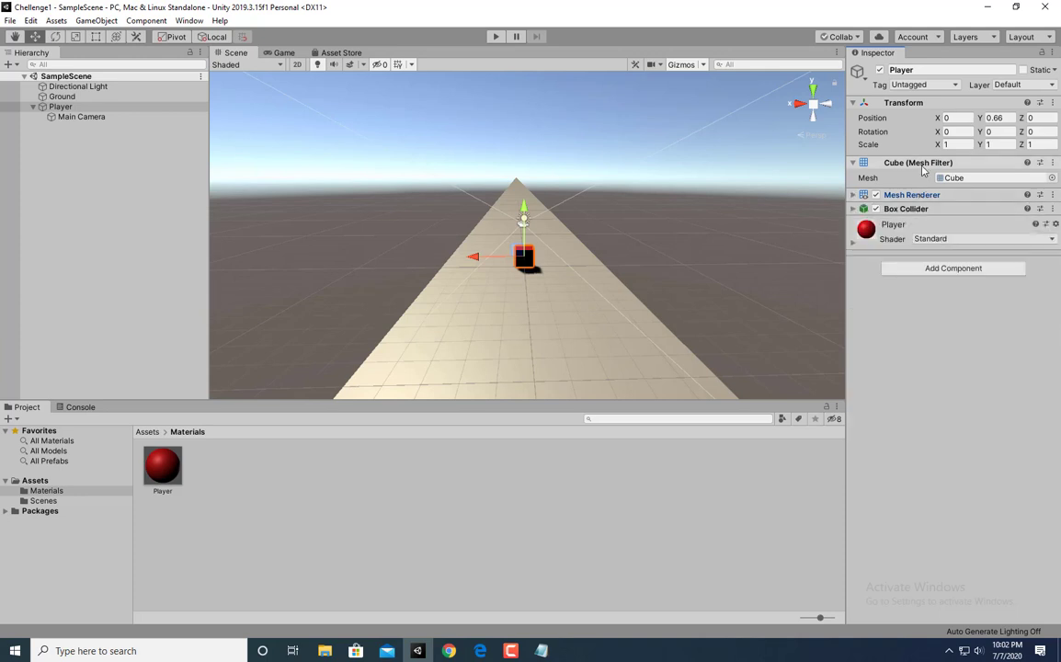
left_click(917, 163)
left_click(946, 251)
left_click(950, 295)
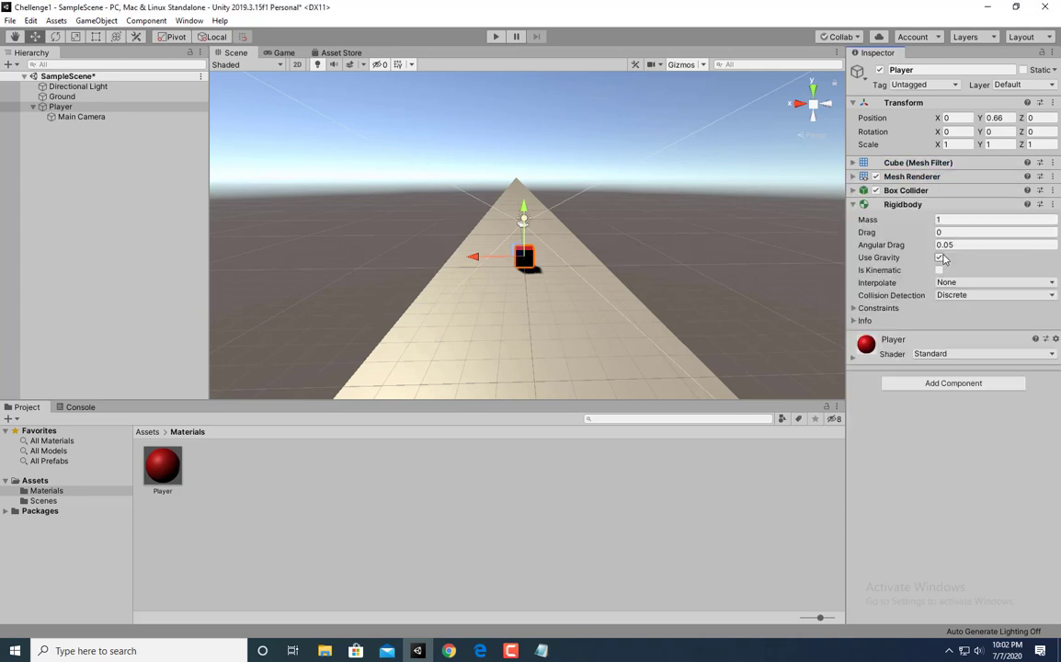
left_click(956, 386)
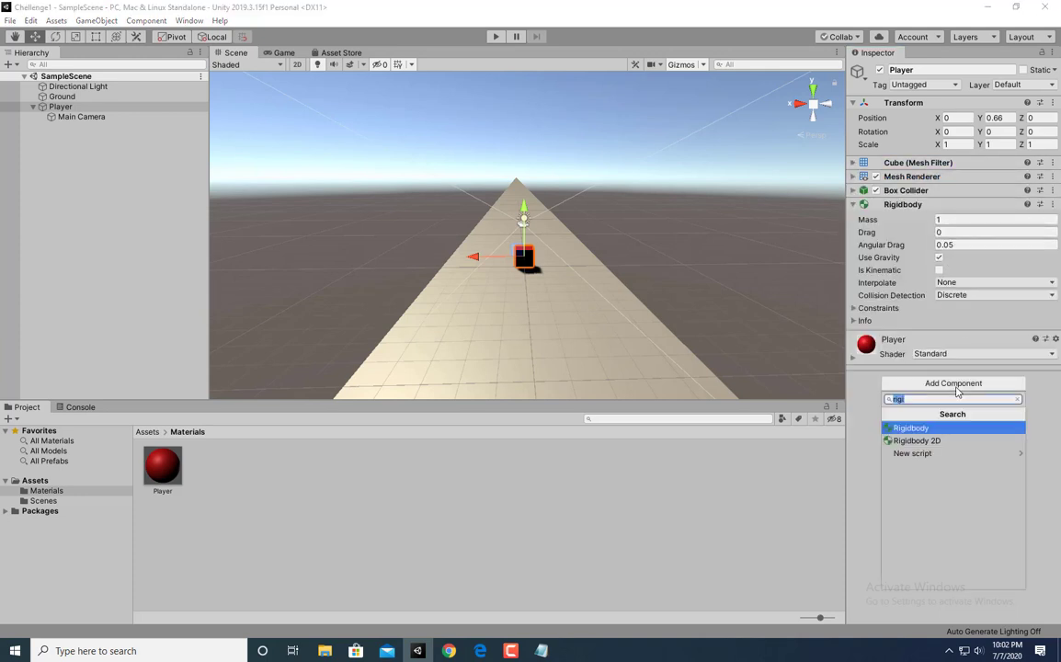
type("PlayerC")
key("BackSpace")
key("BackSpace")
key("BackSpace")
key("BackSpace")
key("BackSpace")
key("BackSpace")
key("BackSpace")
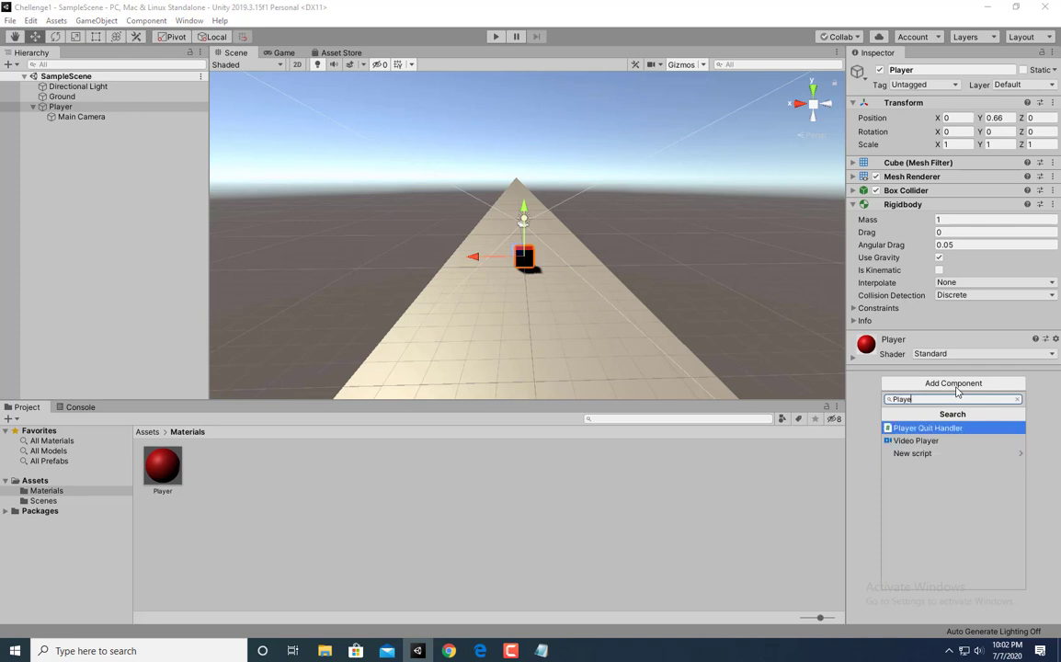
key("Escape")
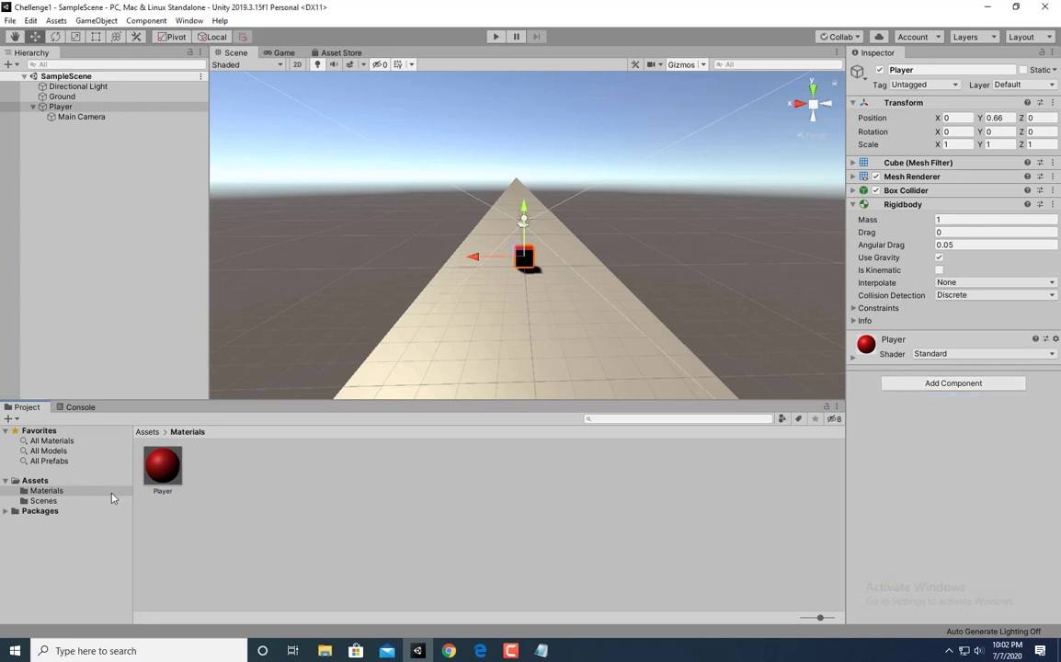
Create a folder named Scripts in Assets
left_click(64, 480)
right_click(338, 467)
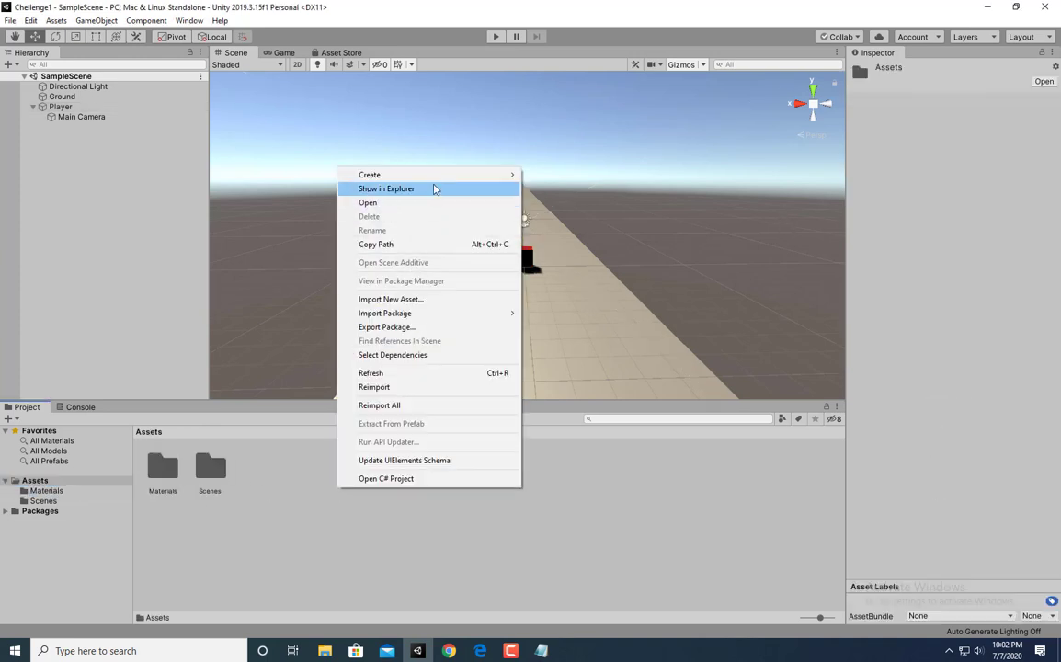
mouse_move(432, 175)
left_click(581, 173)
type("Scr")
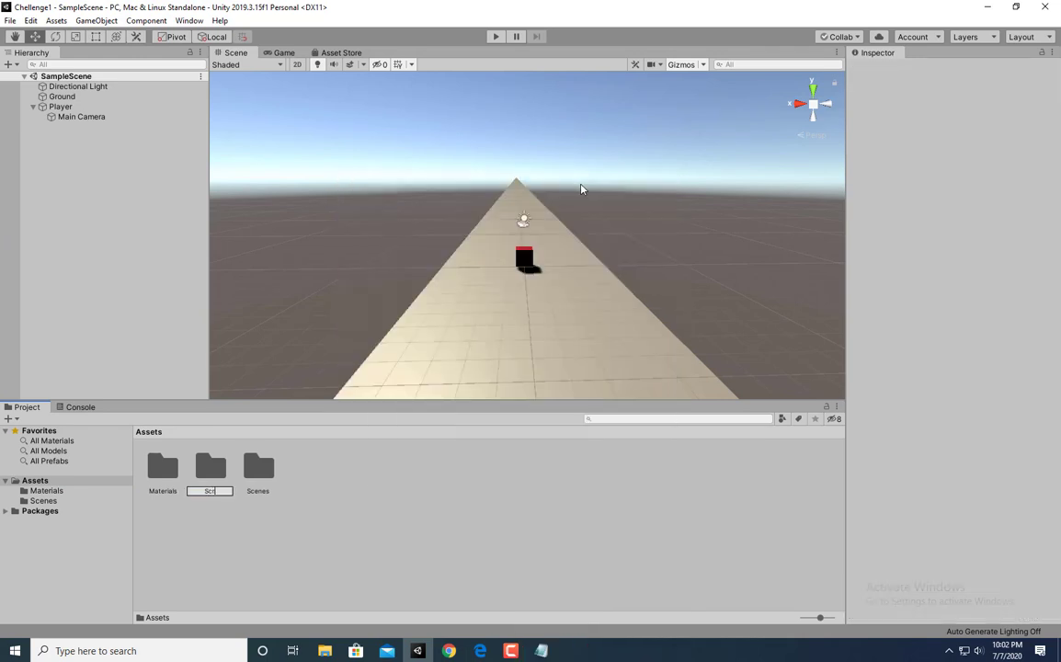
type("ipts")
key("Return")
Create a C# script named PlayerMovement inside the Scripts folder
double_click(259, 466)
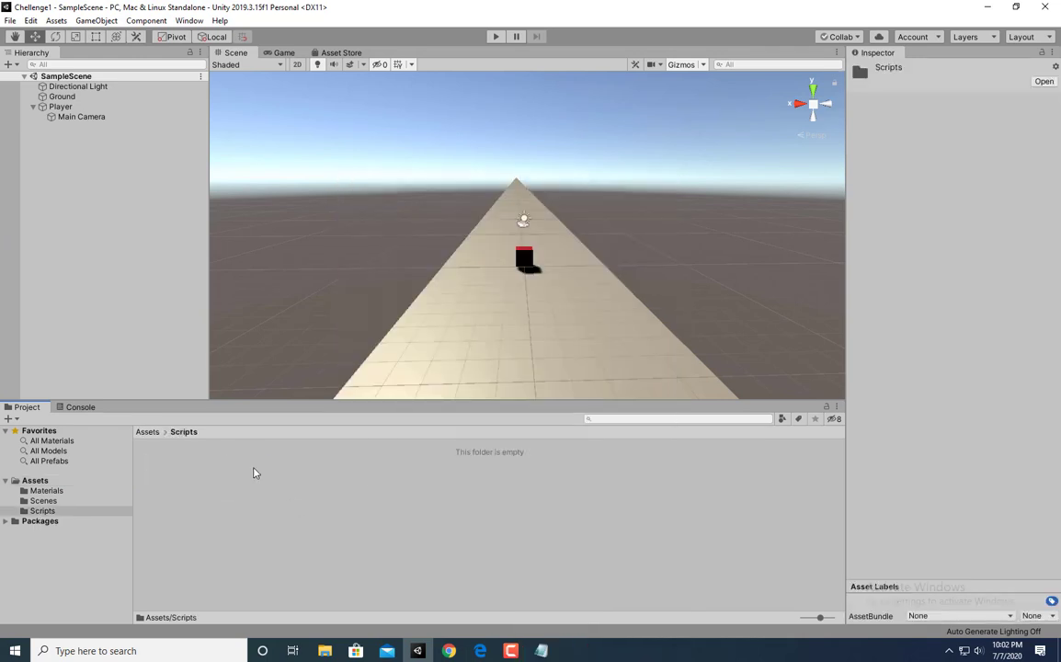
right_click(278, 471)
mouse_move(432, 160)
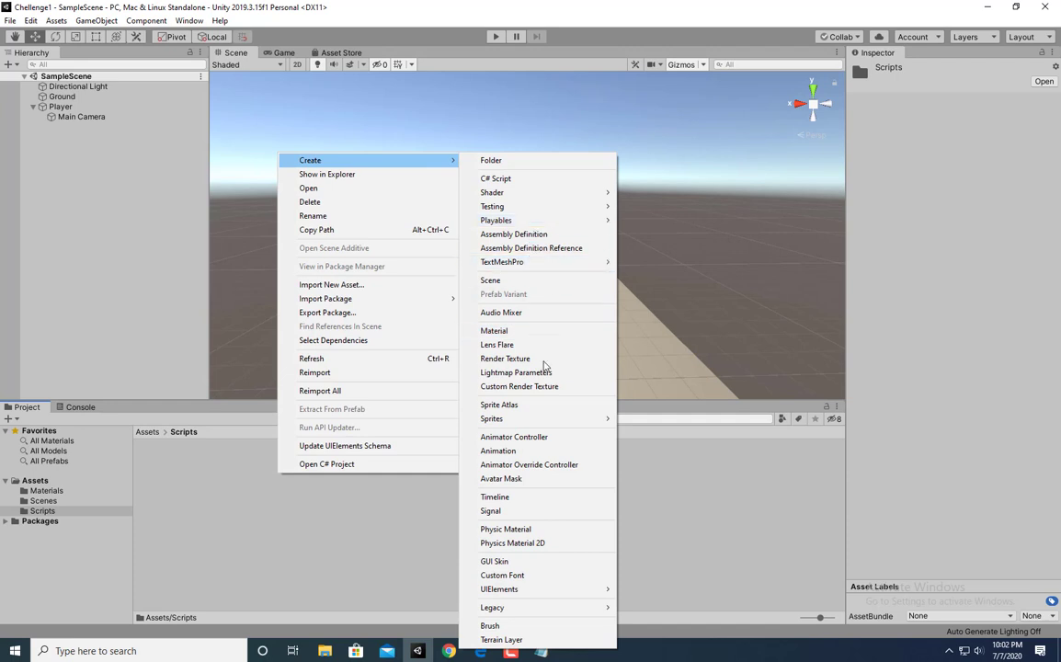
left_click(545, 178)
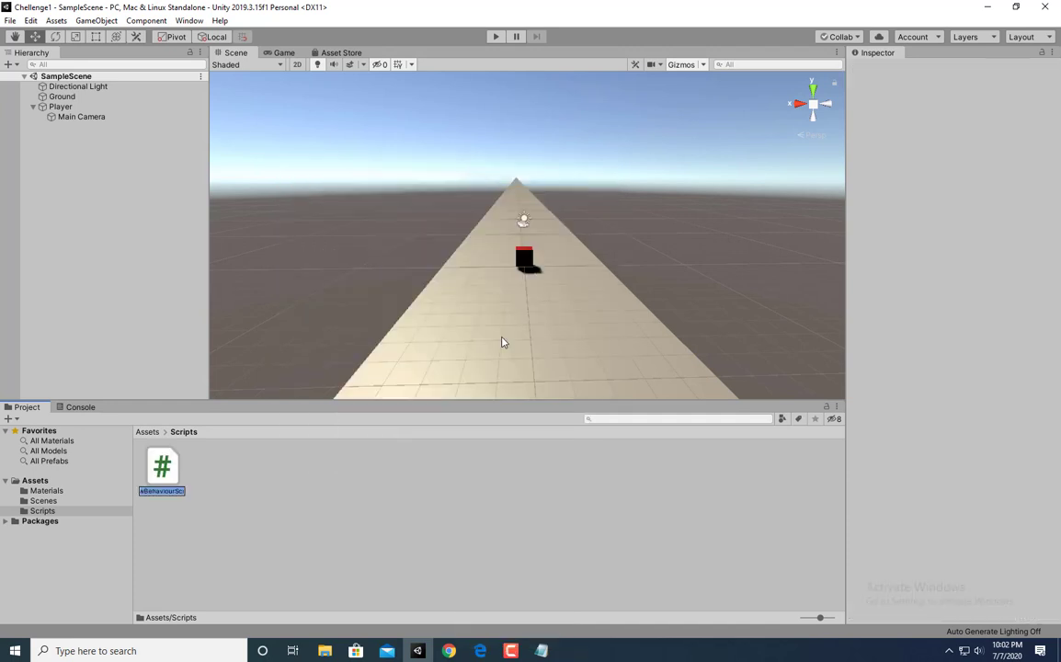
type("PlayerMovement")
key("Return")
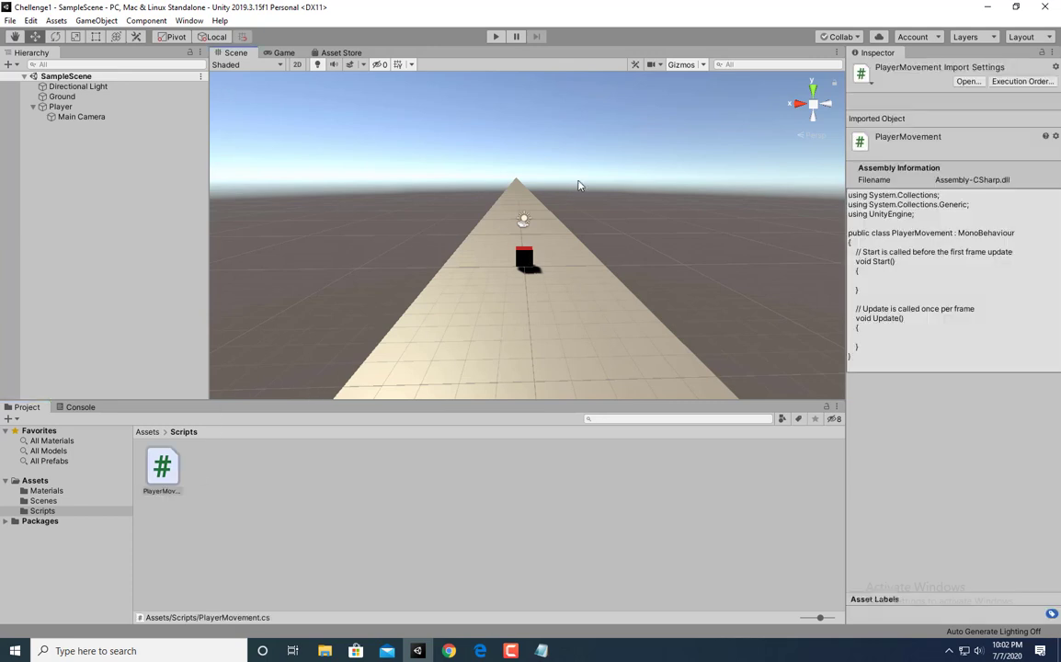
Attach the PlayerMovement script to the Player cube and open it in Visual Studio
left_click(524, 258)
left_click_drag(163, 471, 948, 391)
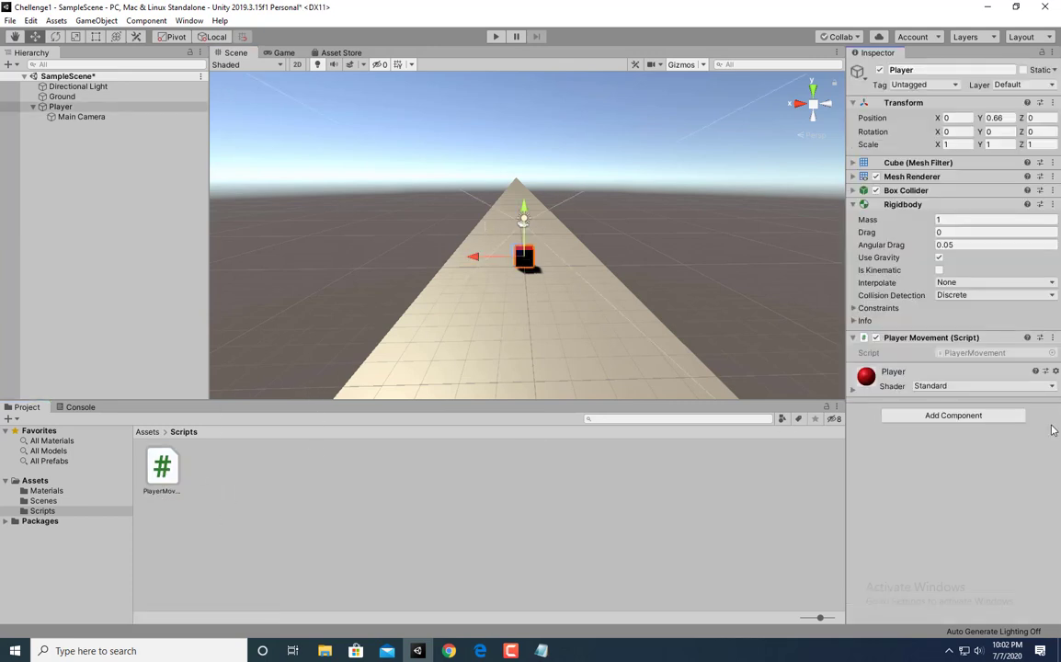
double_click(973, 352)
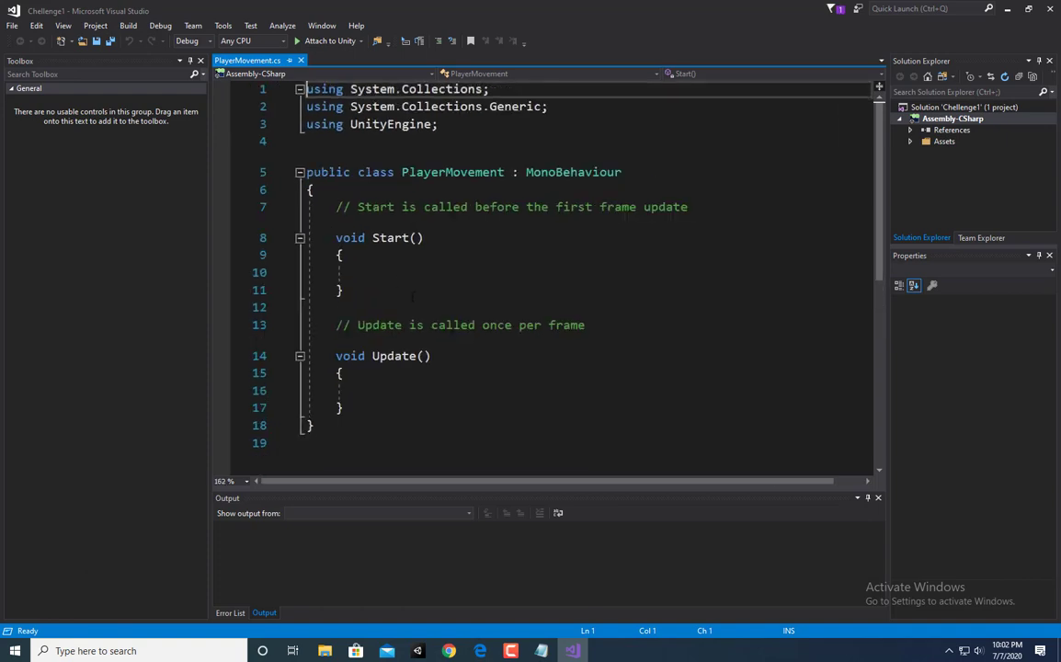
Delete the Start method with its comment from the PlayerMovement class and save the script
left_click_drag(256, 238, 255, 175)
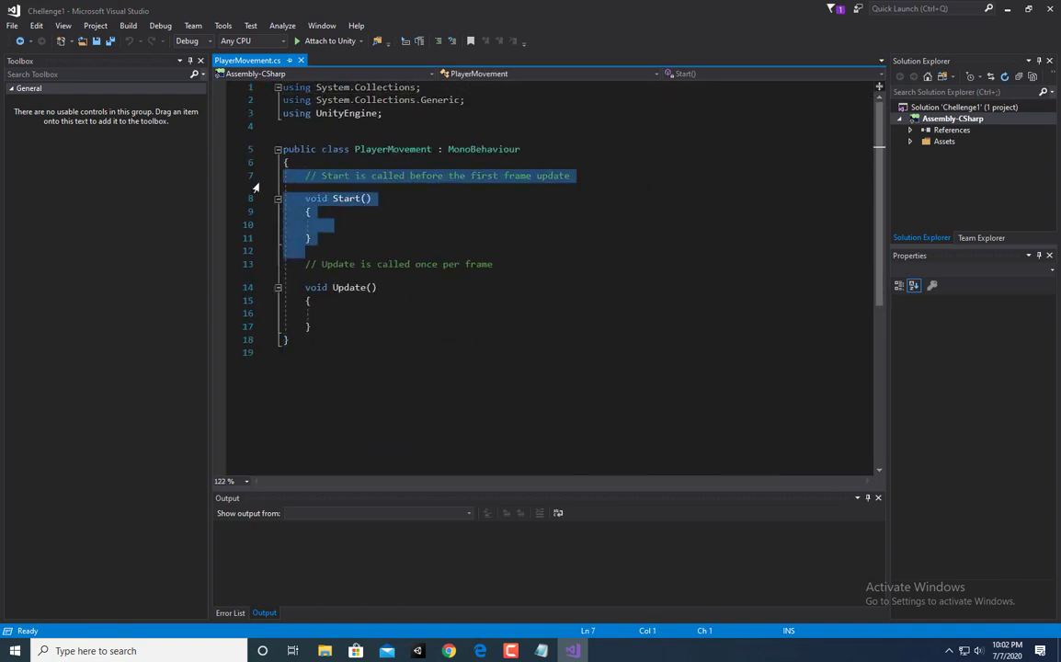
key("Delete")
key("ctrl+s")
Add an if block to Update with the condition Input.GetKey(KeyCode.W) and an empty body in braces
left_click(366, 238)
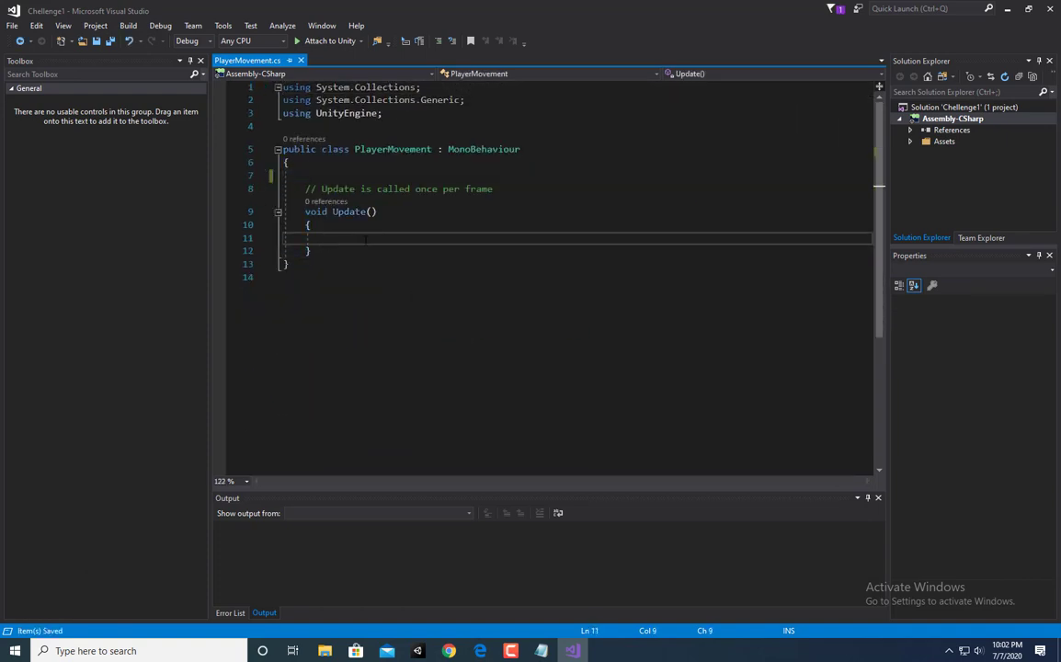
type("if")
type("(Input.")
type("Get")
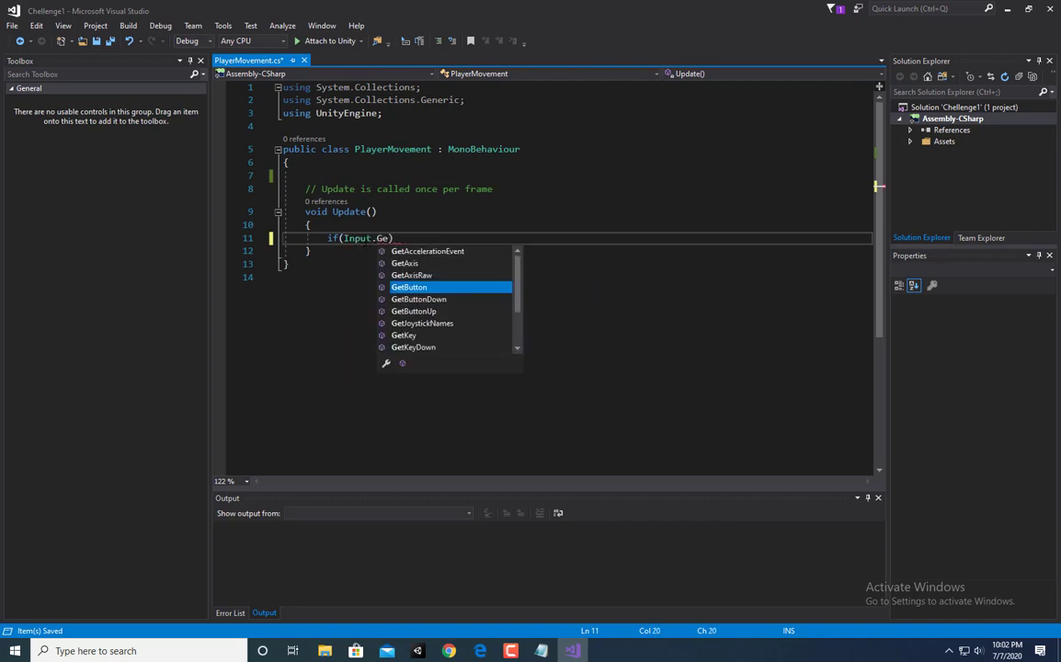
type("Keuy")
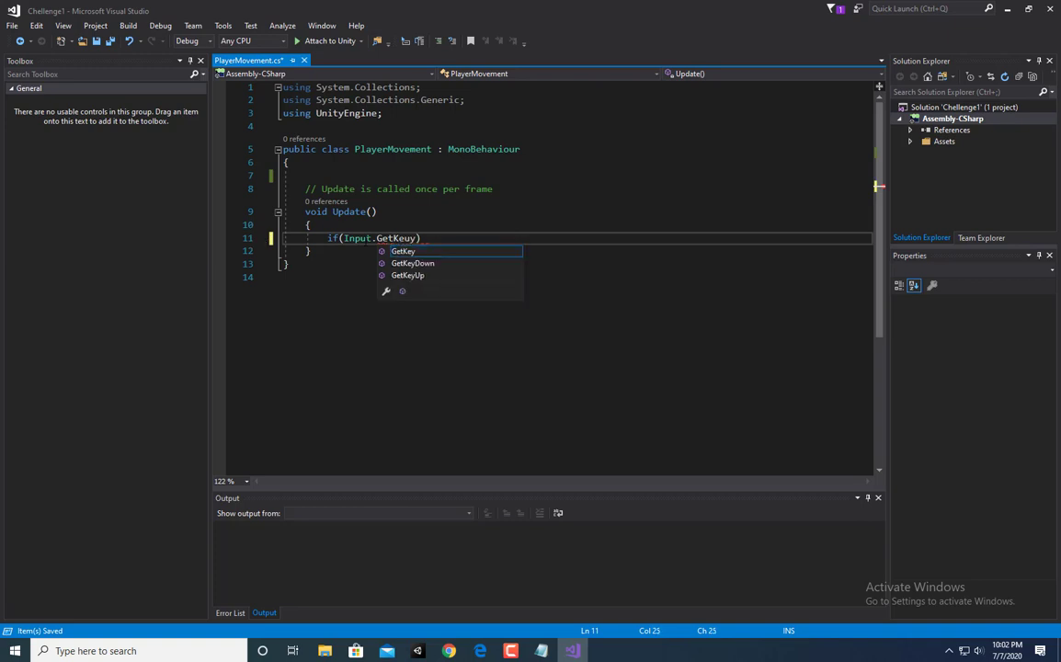
key("BackSpace")
type("y")
key("Escape")
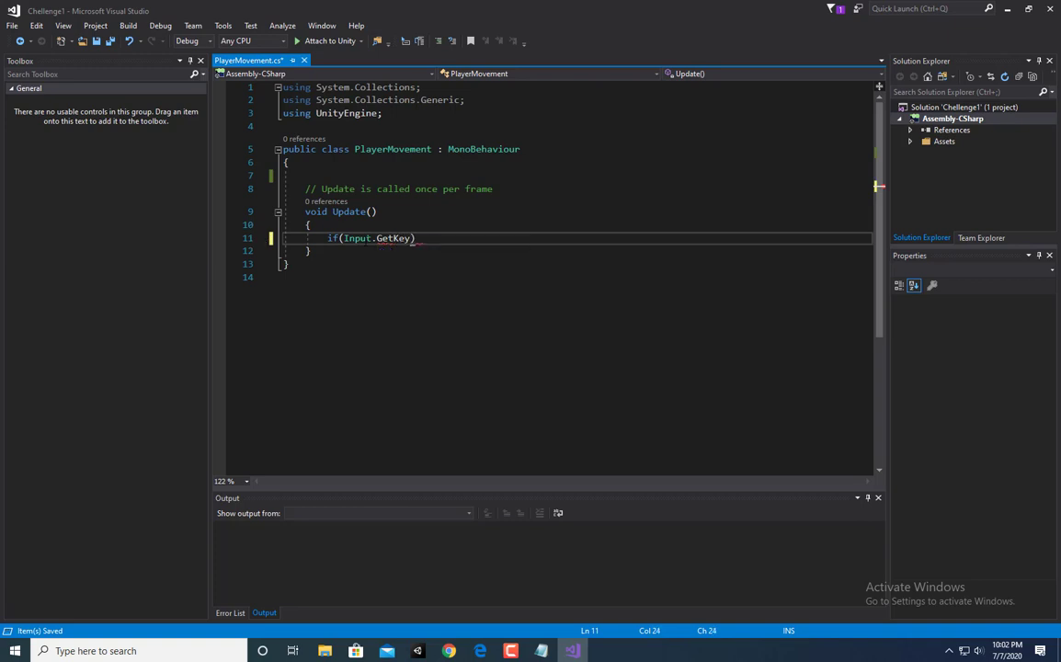
type("(KeyCode")
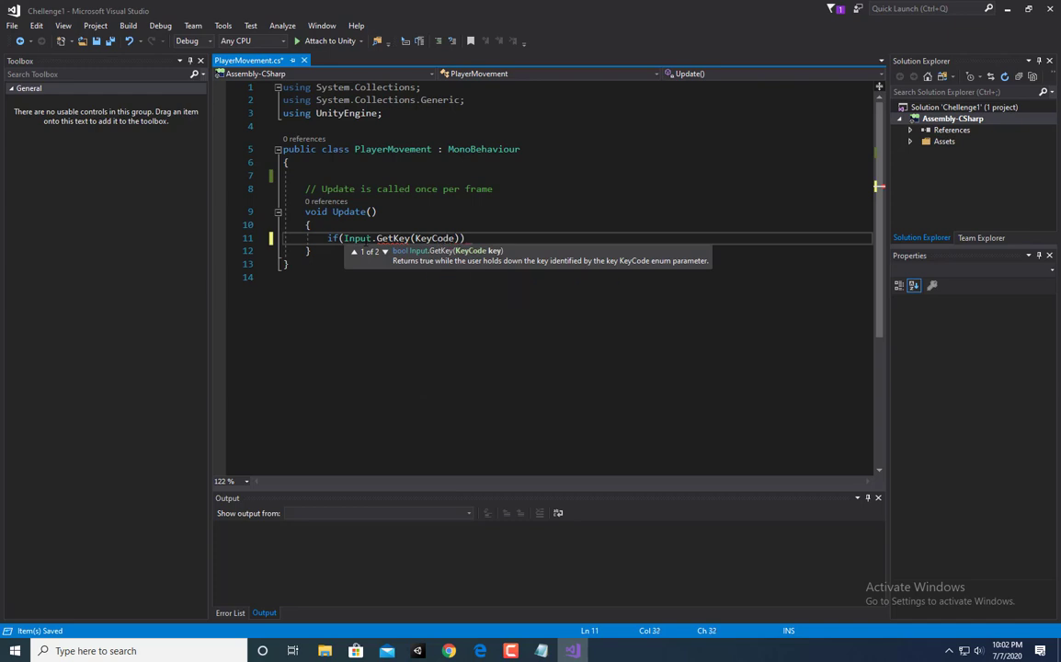
type(".W")
key("Escape")
key("End")
key("Return")
type("{")
key("Return")
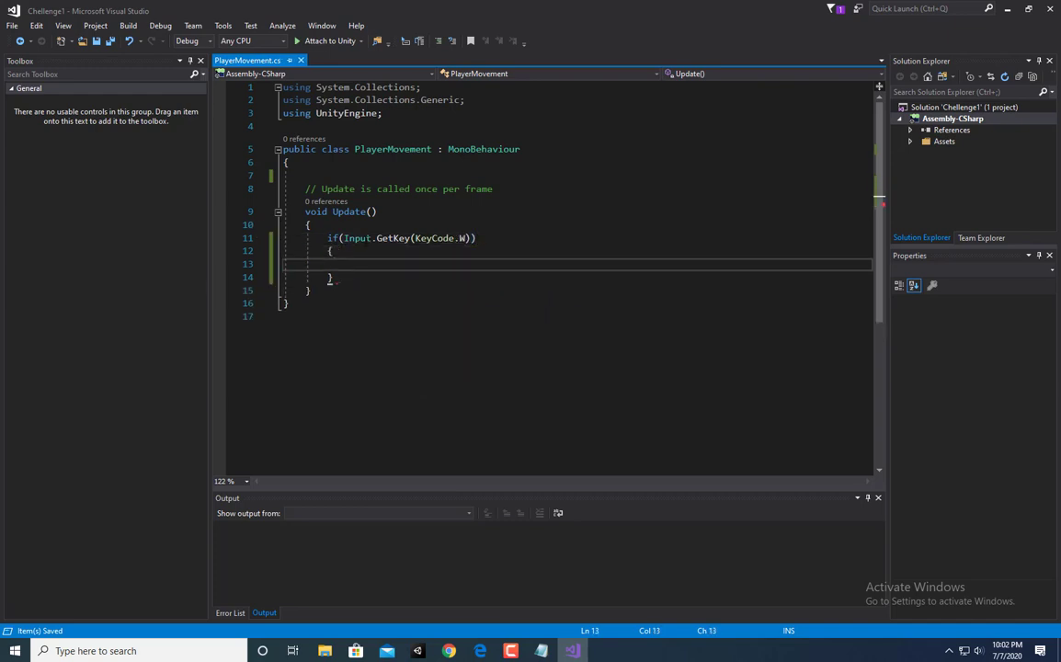
Declare the field public Rigidbody rb; at the start of the PlayerMovement class and save the script
left_click(365, 164)
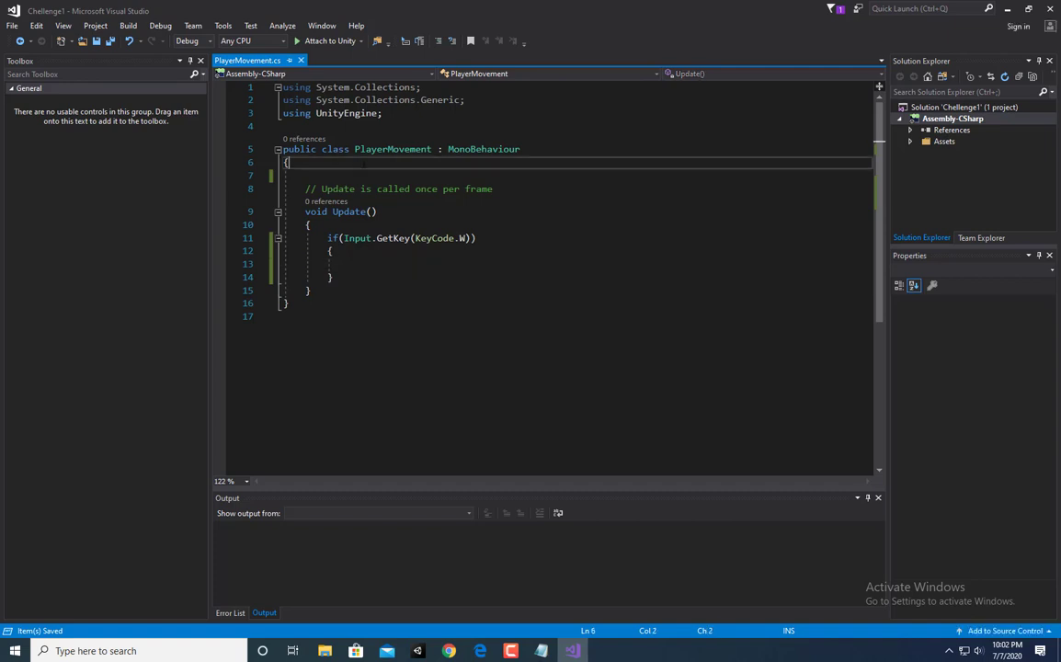
key("Return")
type("public")
key("Escape")
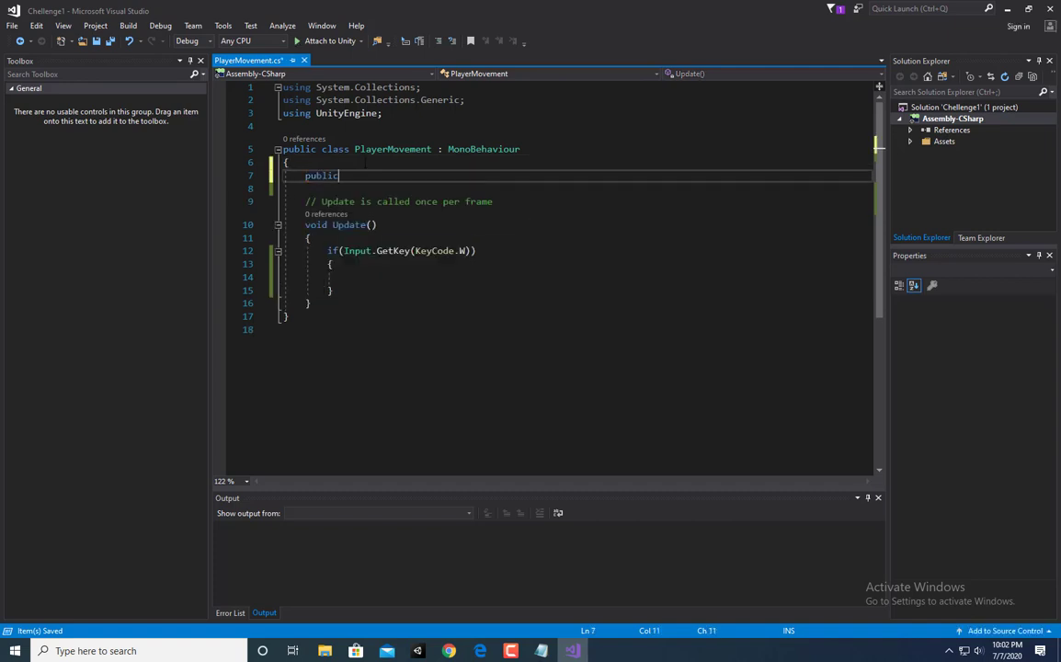
type("R")
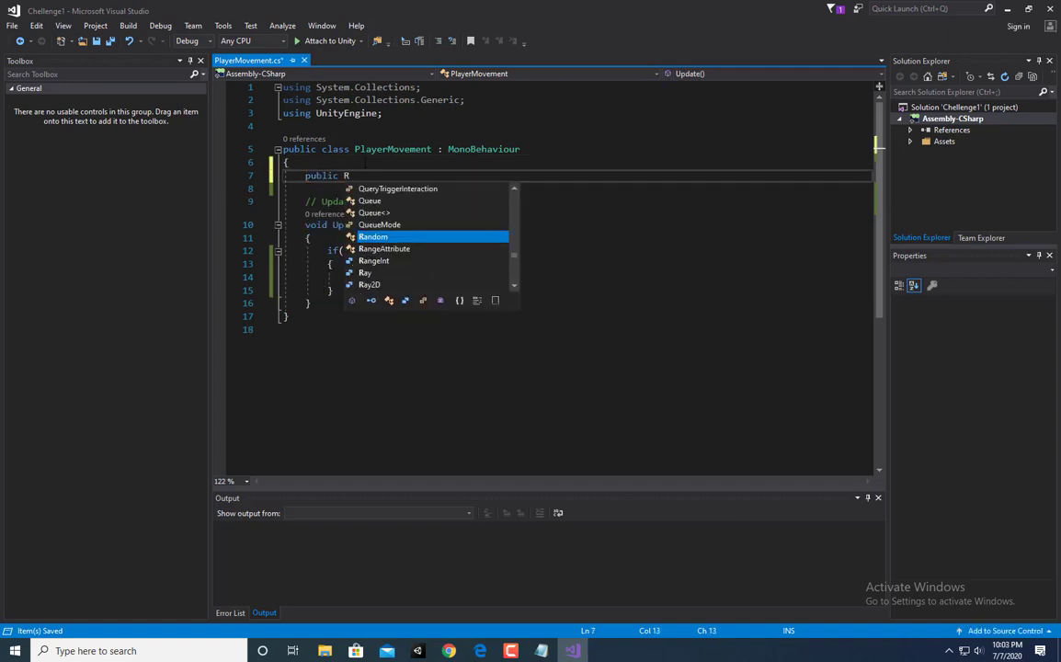
type("igidbody rb;")
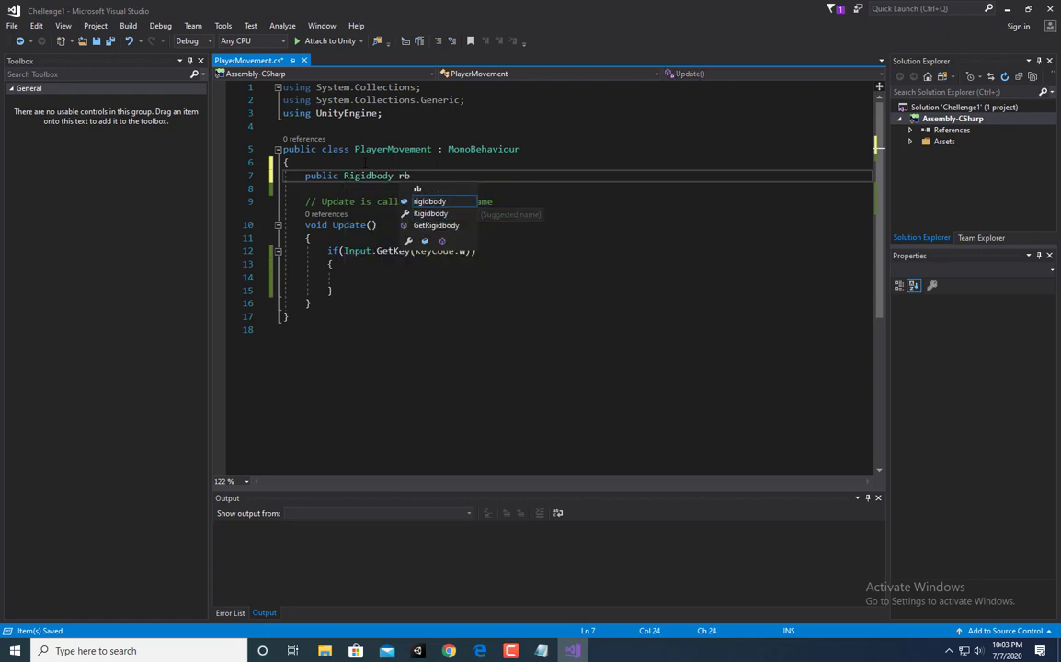
key("ctrl+s")
Add the call rb.AddForce(); inside the W-key if block and save the script
left_click(410, 279)
type("rb")
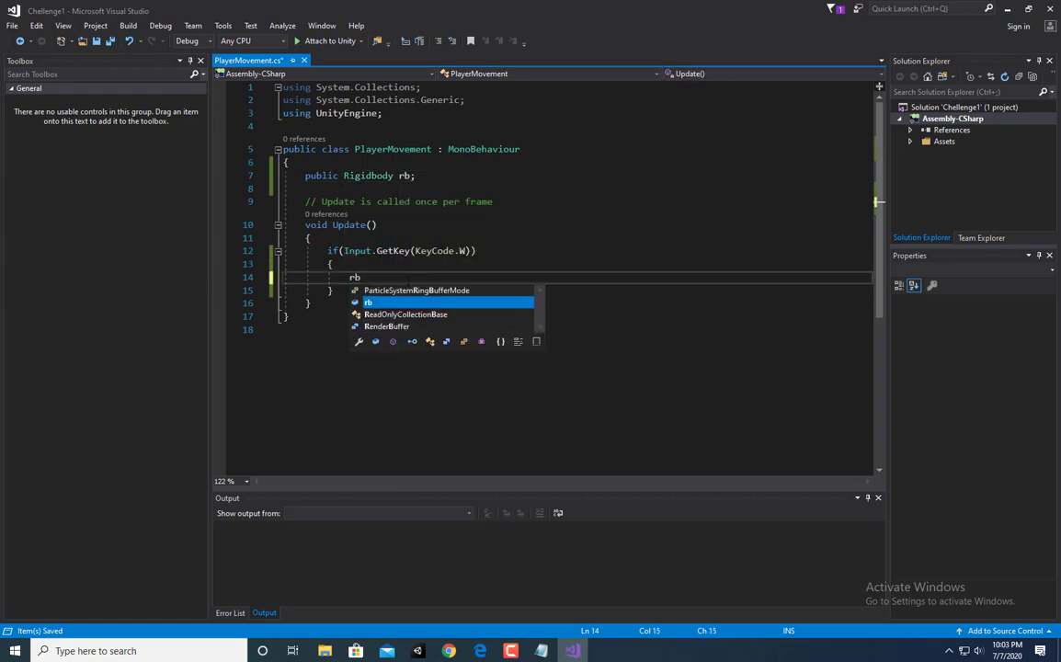
key("Escape")
type(".Add")
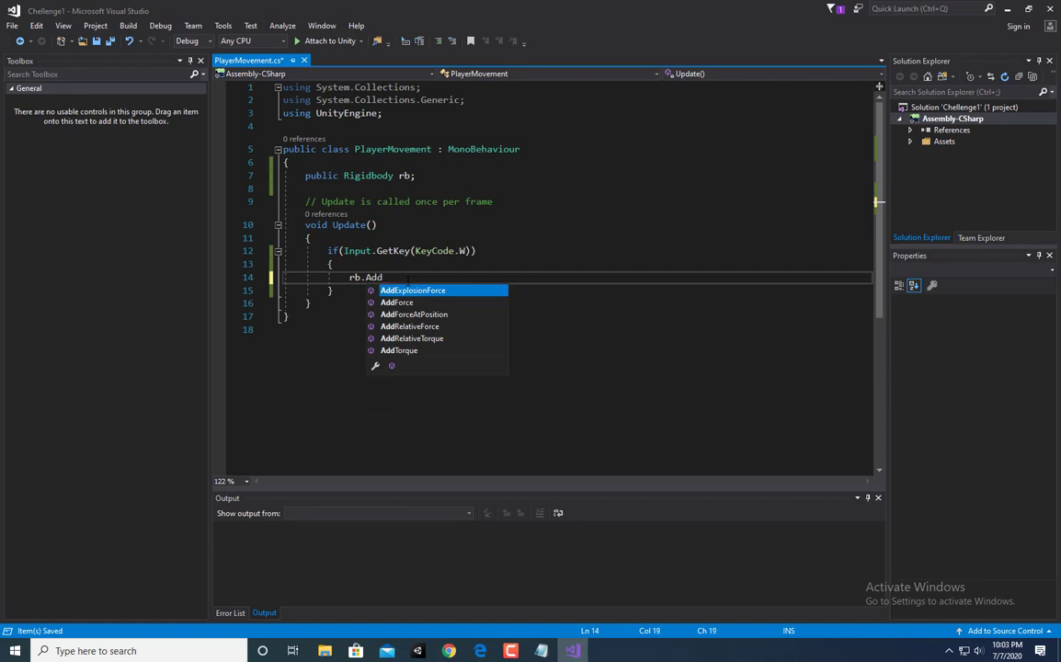
type("Force")
key("Escape")
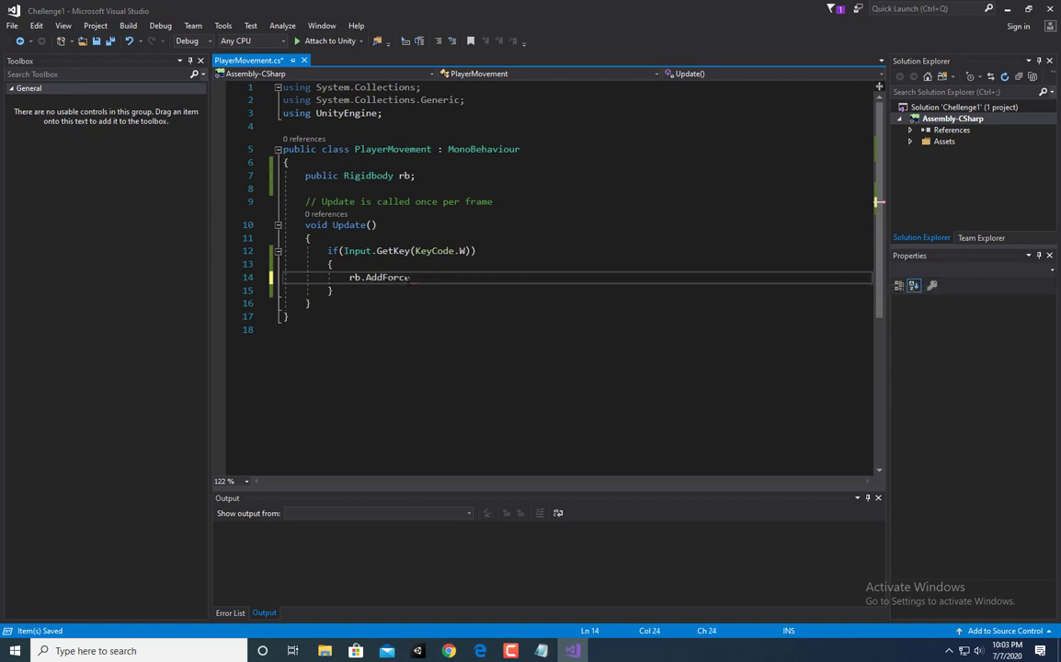
type("();")
key("ctrl+s")
Fill in the AddForce argument as new Vector3(0,0, 4000 * Time.deltaTime) and save the script
type("new V")
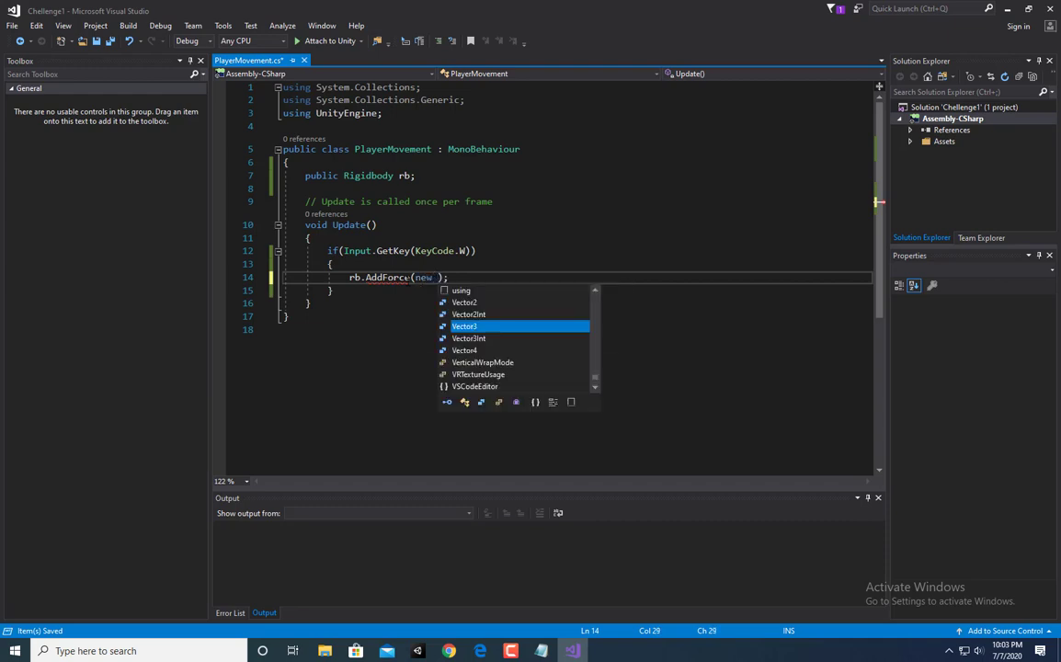
type("eco")
key("BackSpace")
key("BackSpace")
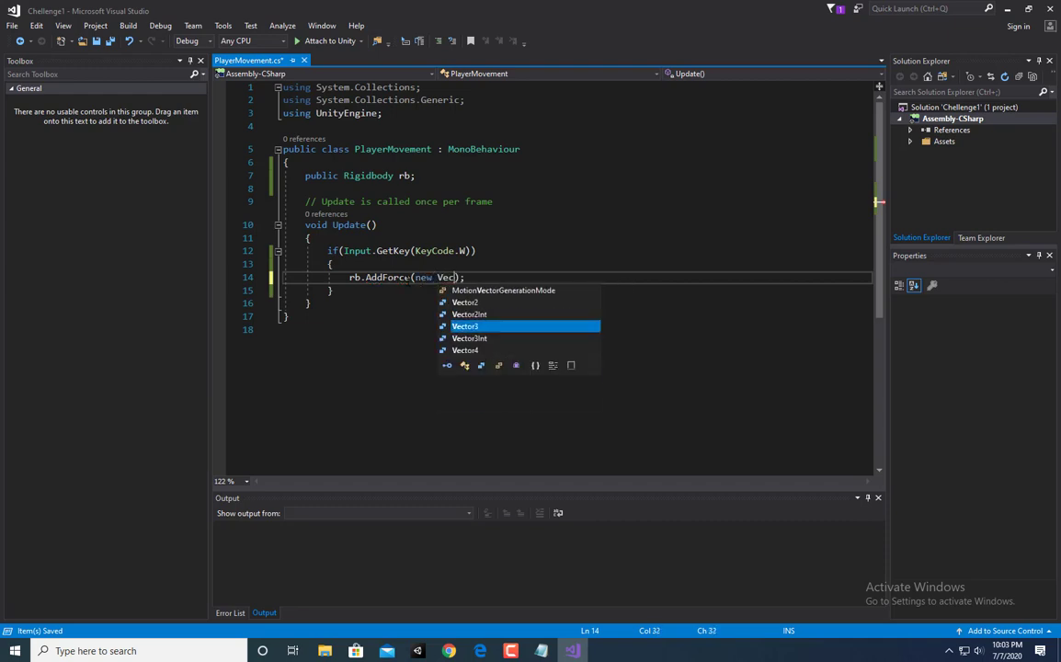
type("(")
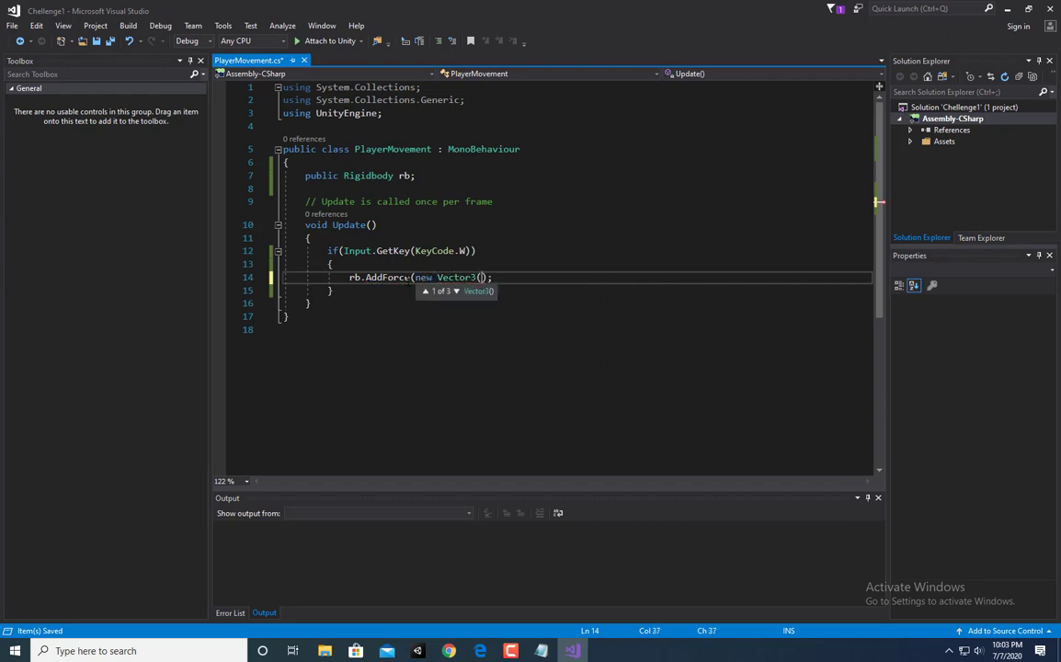
type("0,0, 4000")
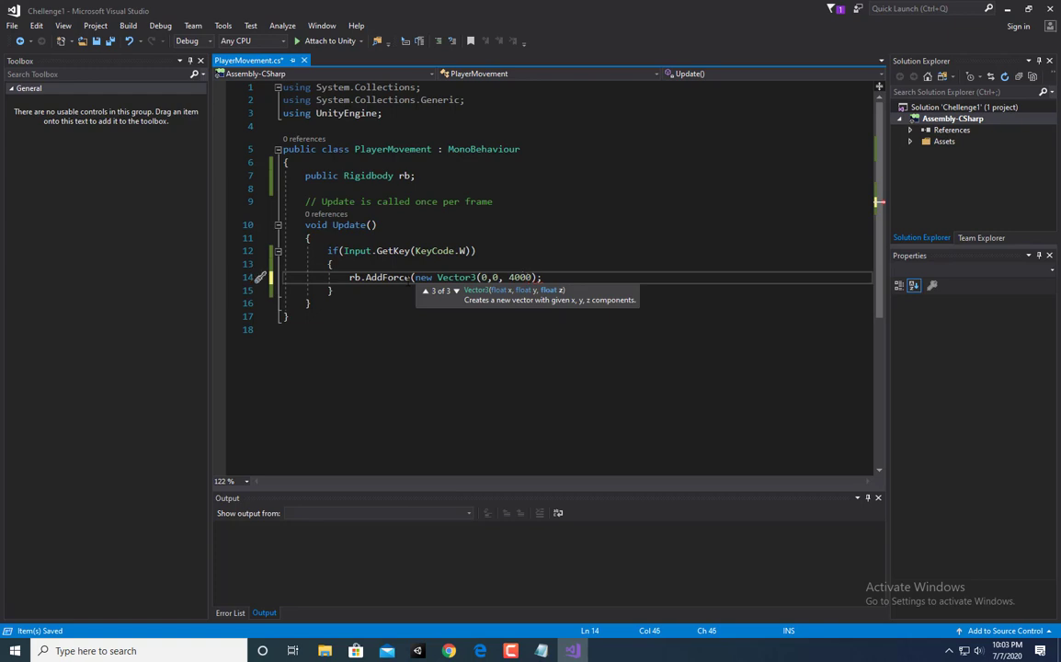
type("* time")
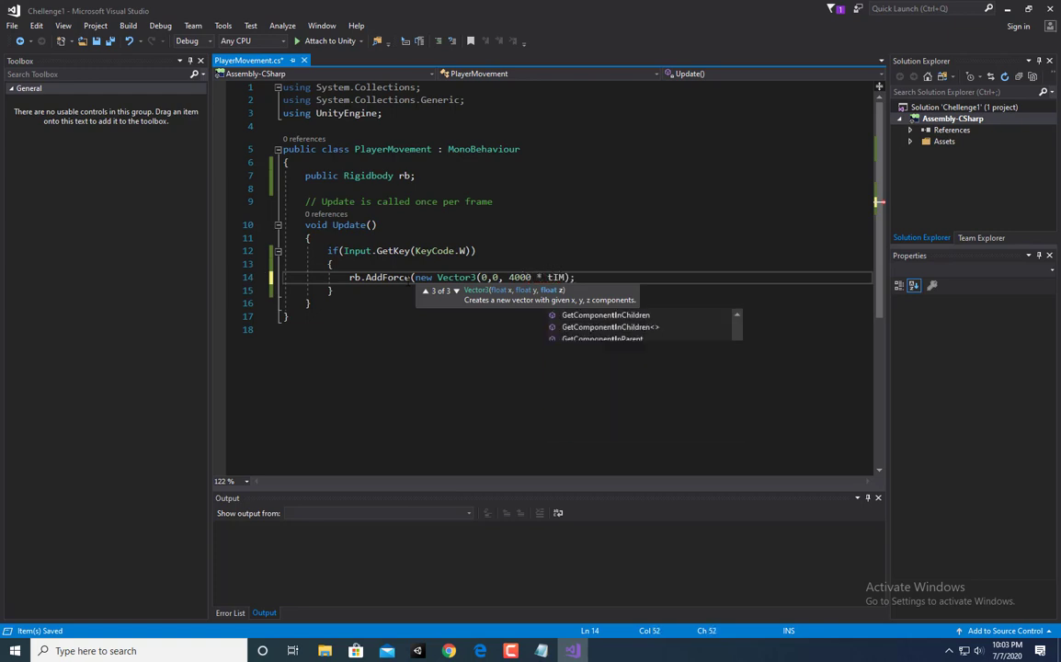
type(".")
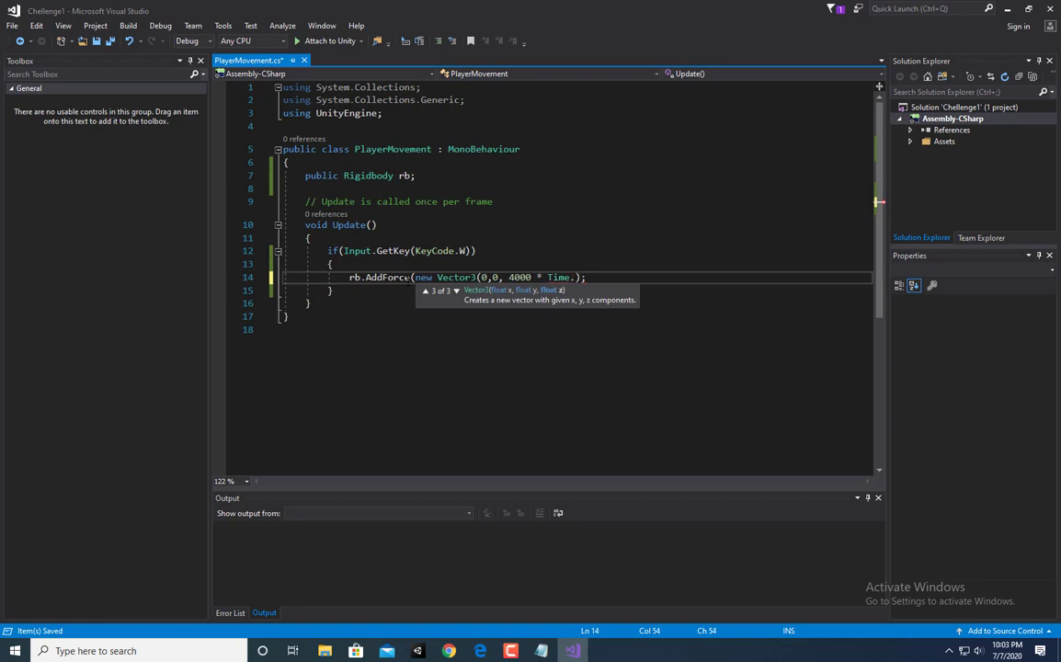
type("deltaTime")
key("ctrl+s")
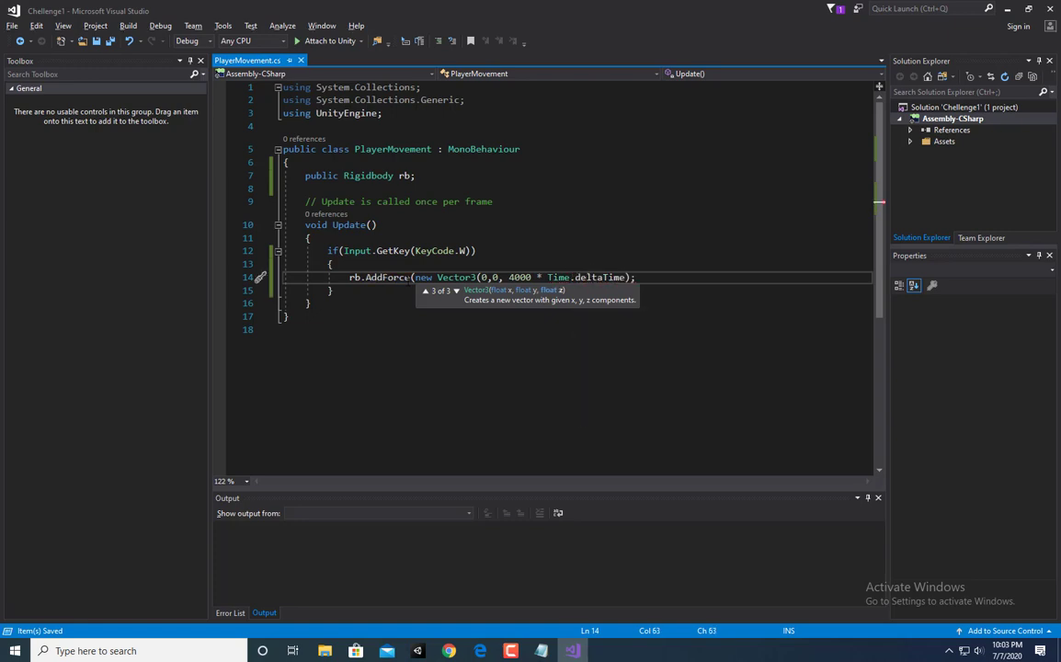
Duplicate the W-key if block directly below the original in Update
left_click_drag(327, 250, 335, 291)
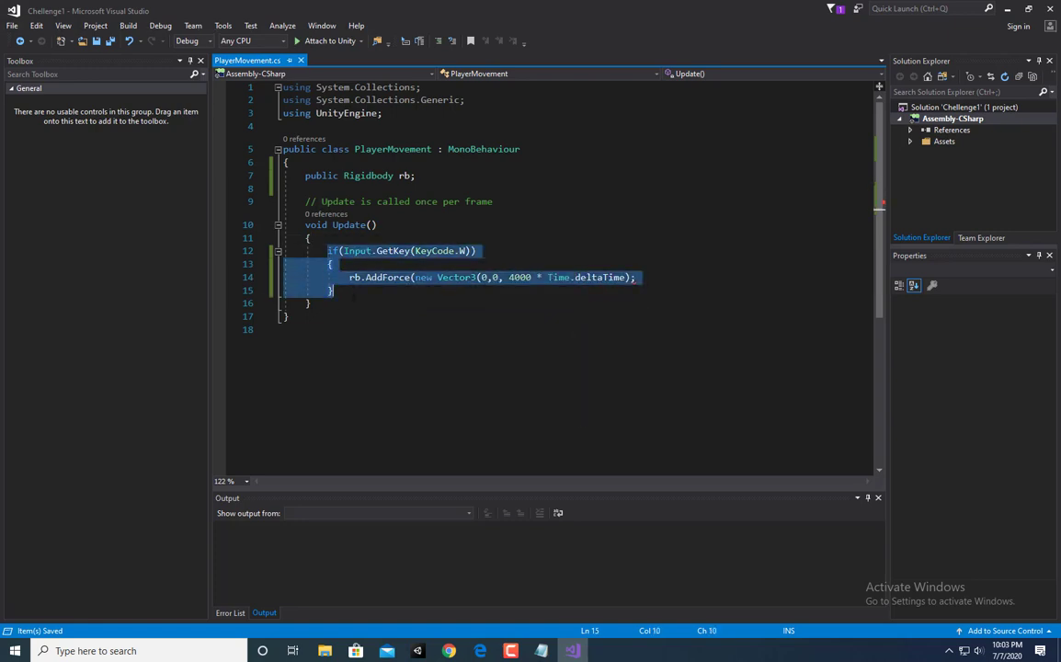
key("ctrl+c")
left_click(353, 292)
key("Return")
key("ctrl+v")
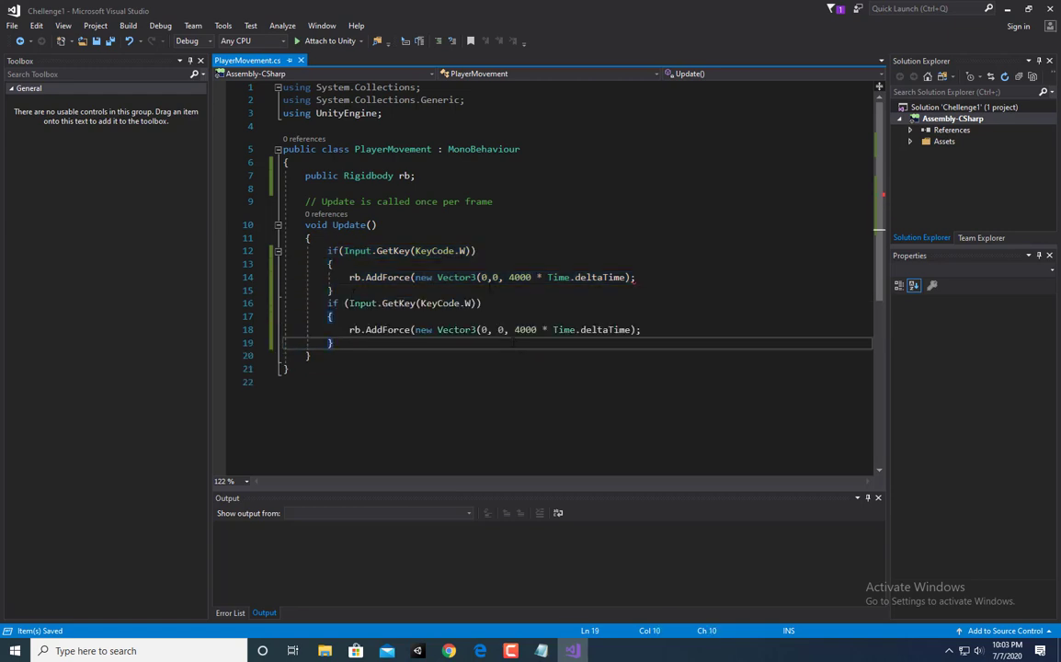
Change the second if block to KeyCode.S with a z force of -4000 * Time.deltaTime
left_click(515, 329)
type("-")
key("ctrl+s")
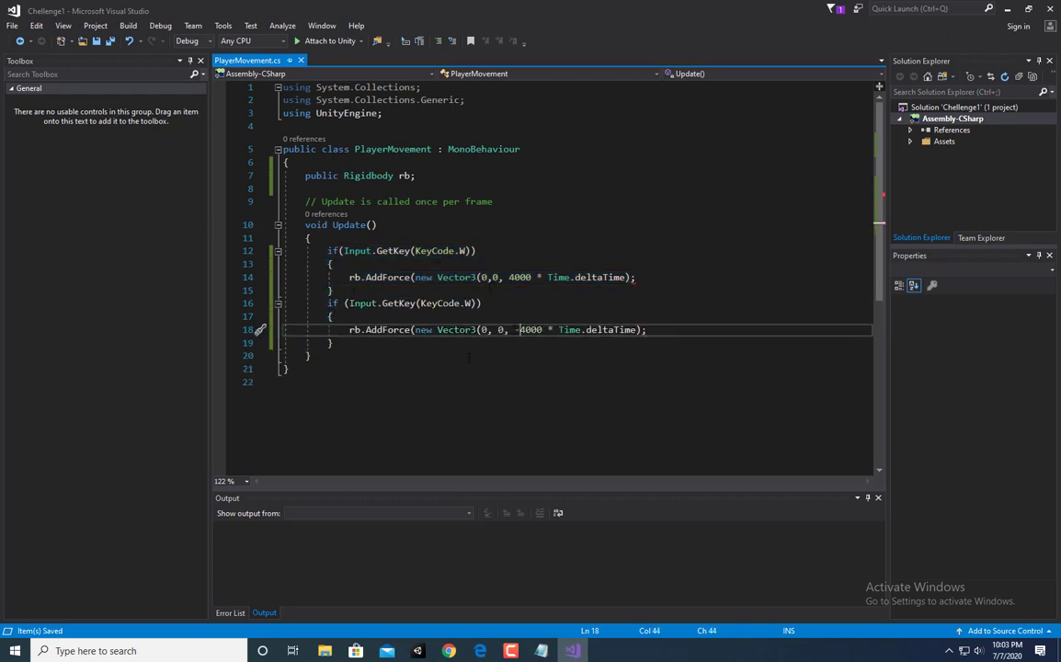
left_click(412, 348)
double_click(468, 303)
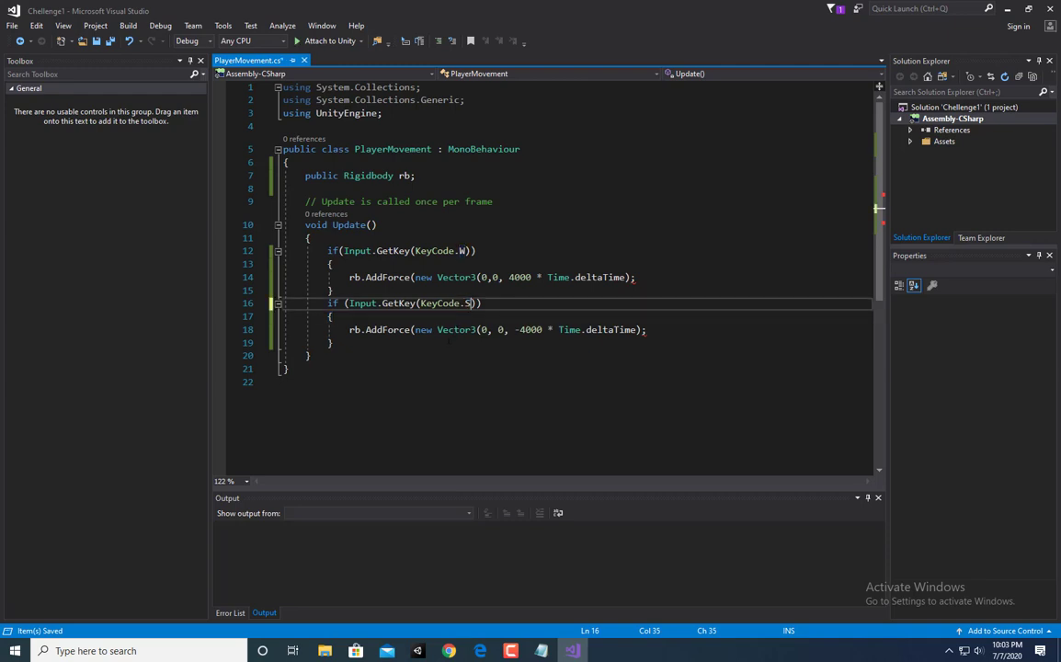
type("S")
Paste the copied W-key if block below the S-key block in Update and change its key to KeyCode.A
left_click(351, 344)
key("ctrl+v")
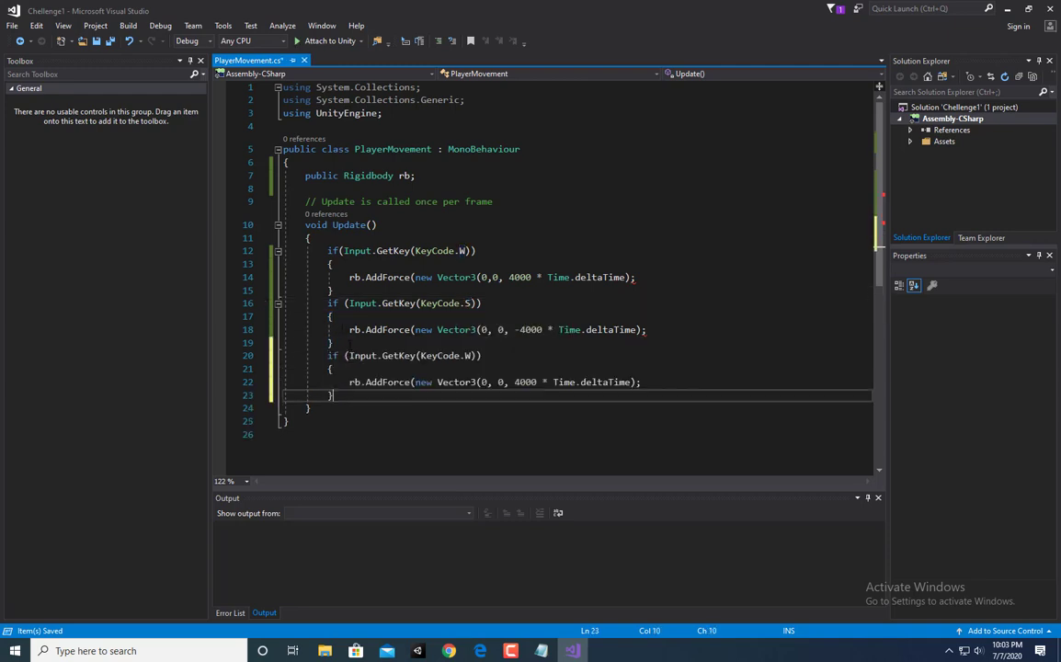
double_click(468, 355)
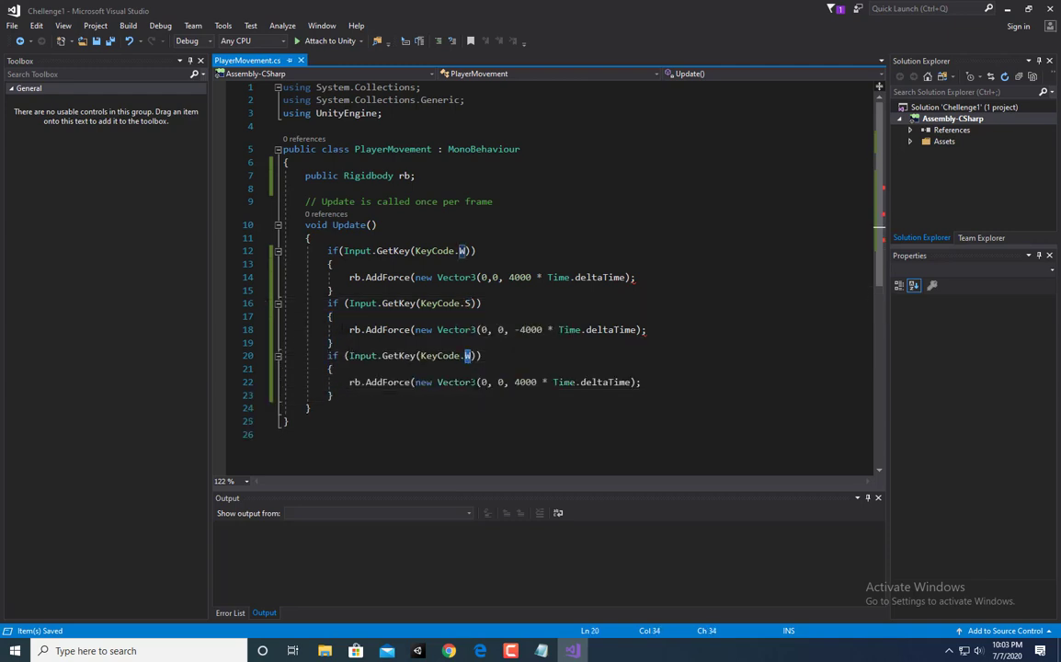
type("A")
Change the A-key block's force vector to -4000 * Time.deltaTime in x, with 0 for y and z
left_click(446, 382)
double_click(526, 382)
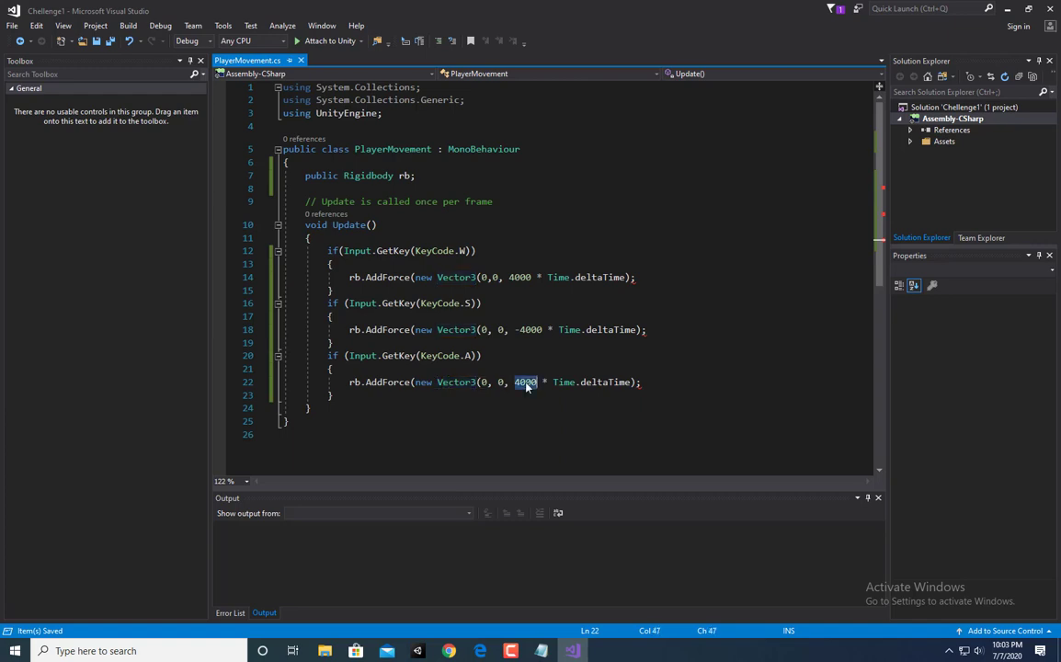
type("0")
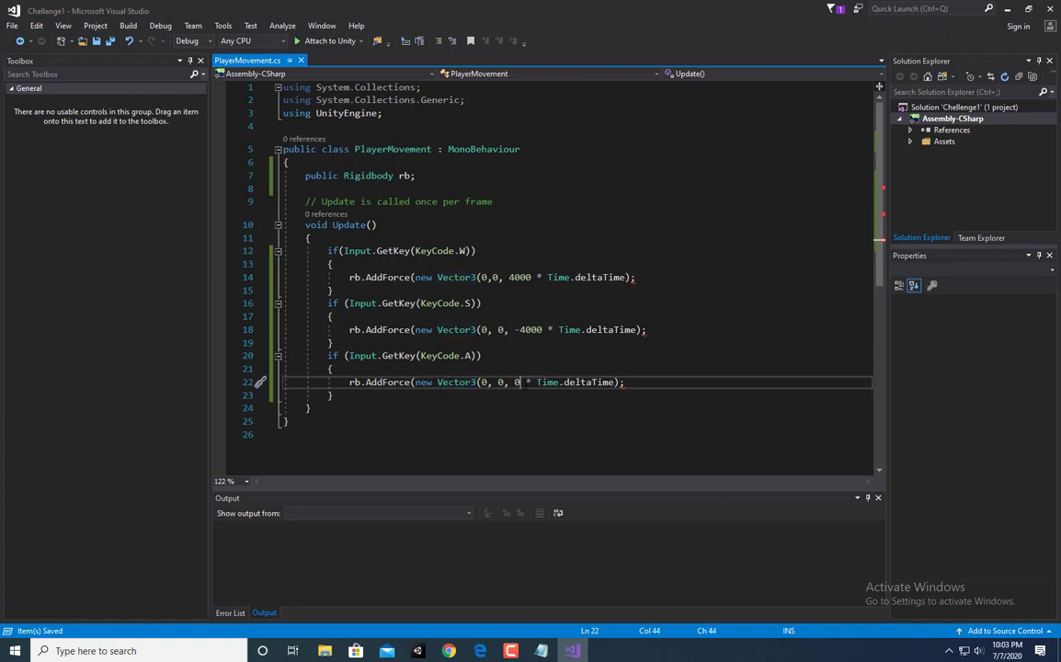
left_click_drag(527, 381, 621, 381)
key("BackSpace")
left_click(486, 381)
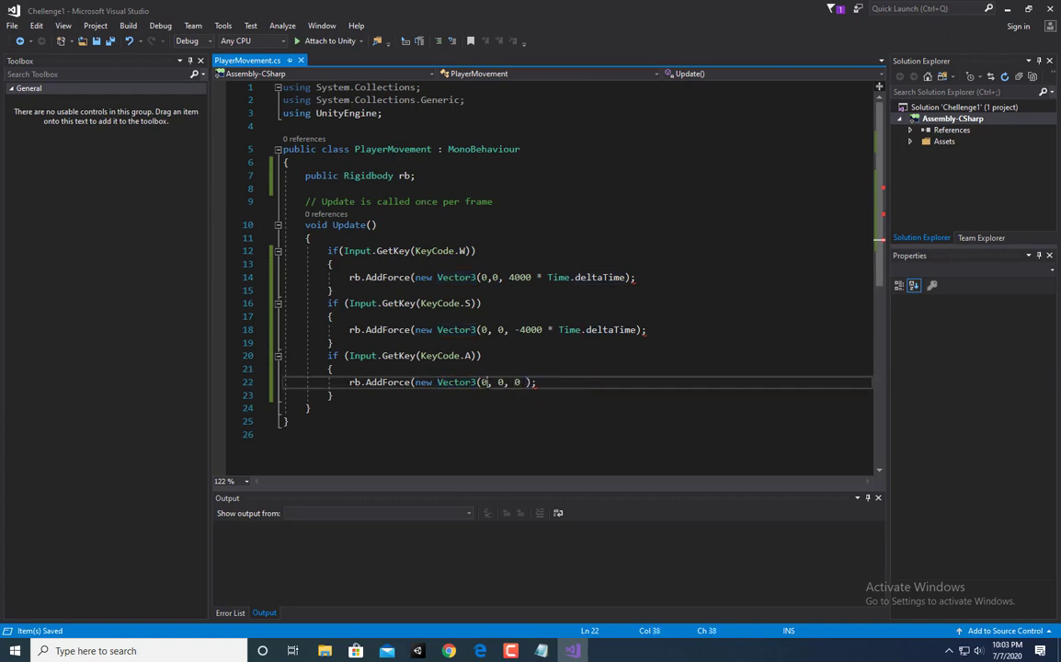
left_click_drag(487, 383, 482, 385)
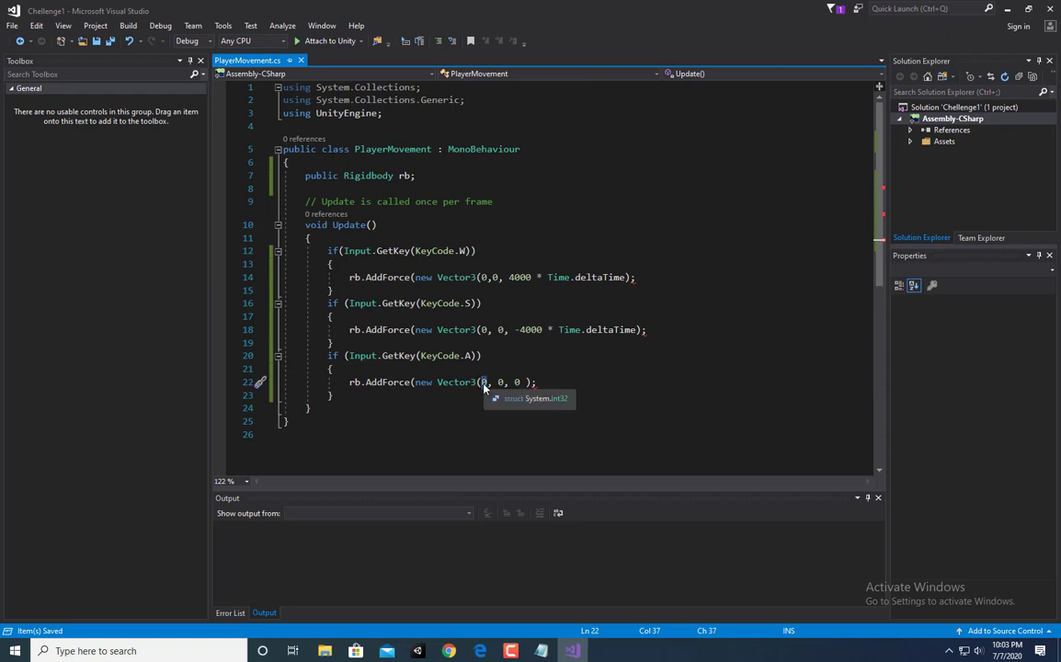
type("-4000")
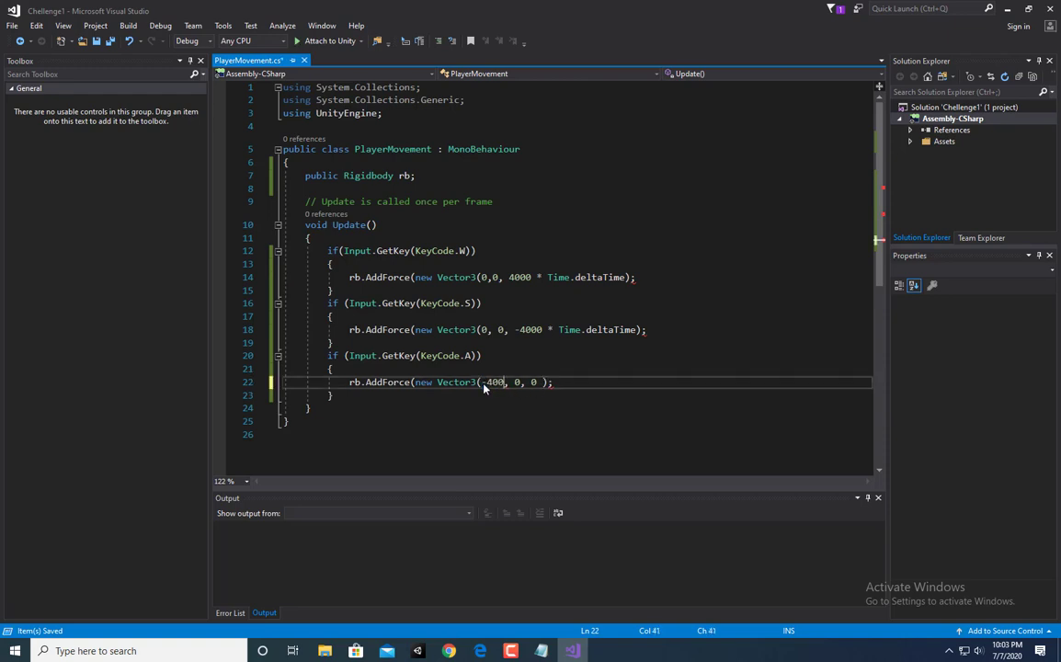
type(" * Time.deltaTime")
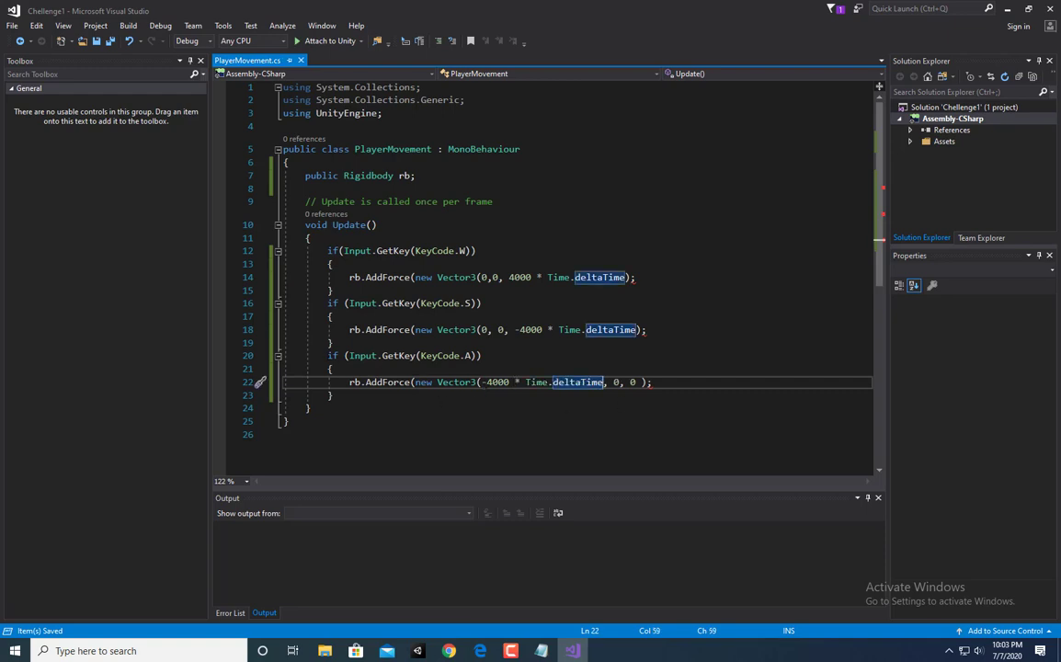
mouse_move(328, 356)
left_mouse_down()
mouse_move(335, 395)
mouse_move(328, 357)
left_mouse_up()
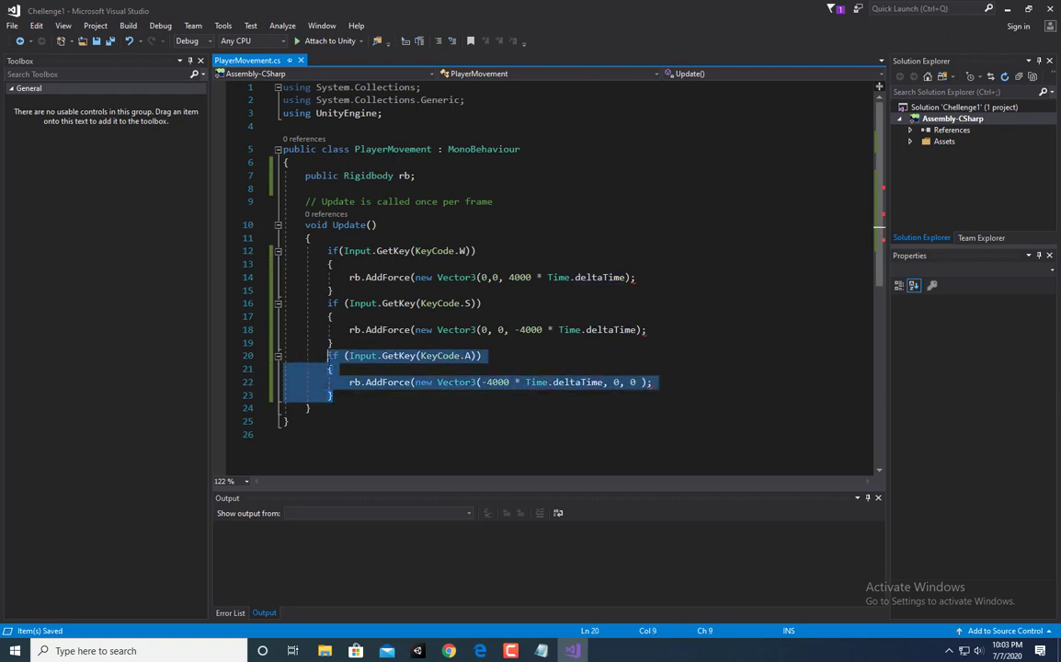
left_click(344, 398)
type("\\")
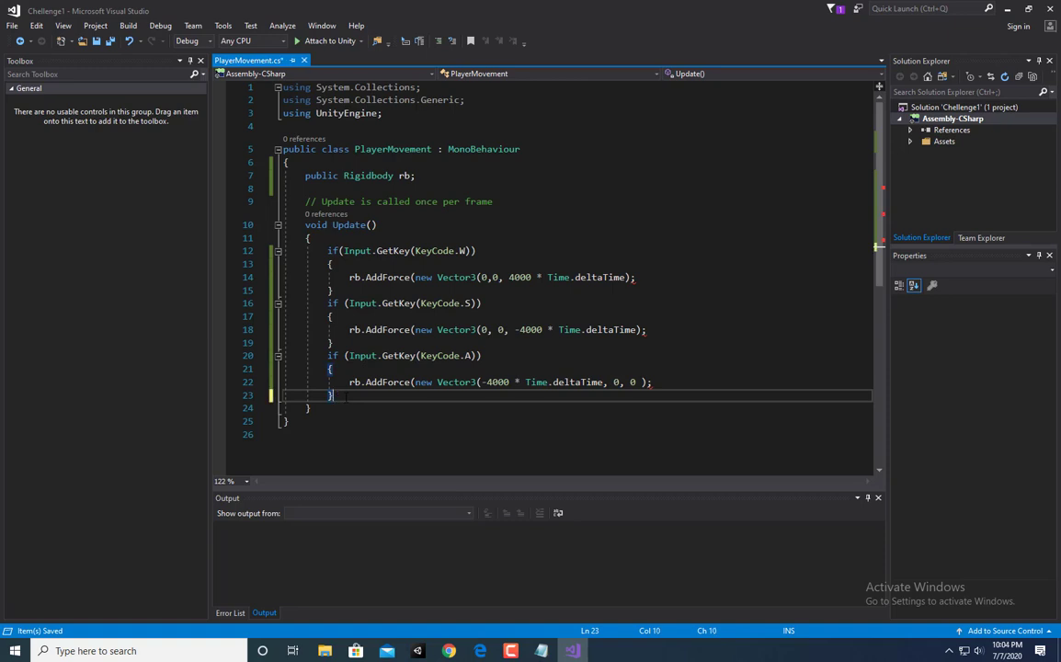
key("Return")
key("Return")
key("ctrl+z")
key("ctrl+v")
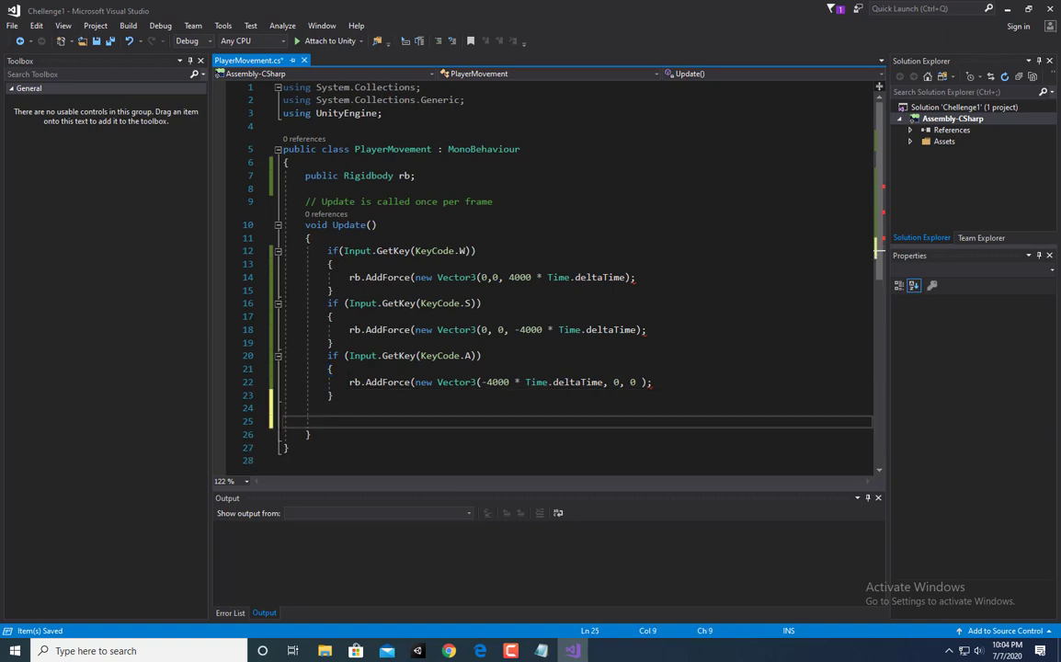
key("ctrl+z")
Duplicate the A-key if block directly below the original in Update
left_click_drag(328, 356, 338, 394)
key("ctrl+c")
left_click(414, 422)
left_click(414, 409)
key("ctrl+v")
scroll(414, 447, "down", 1)
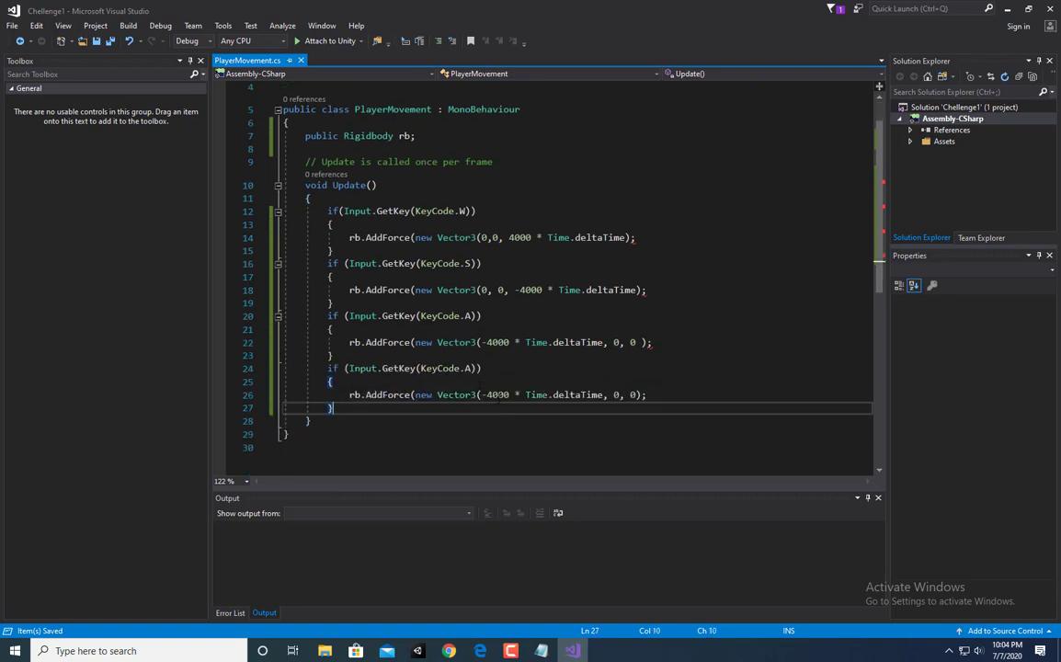
Change the duplicated block's key to KeyCode.D and its x force to 4000 * Time.deltaTime, and save the script
left_click(466, 367)
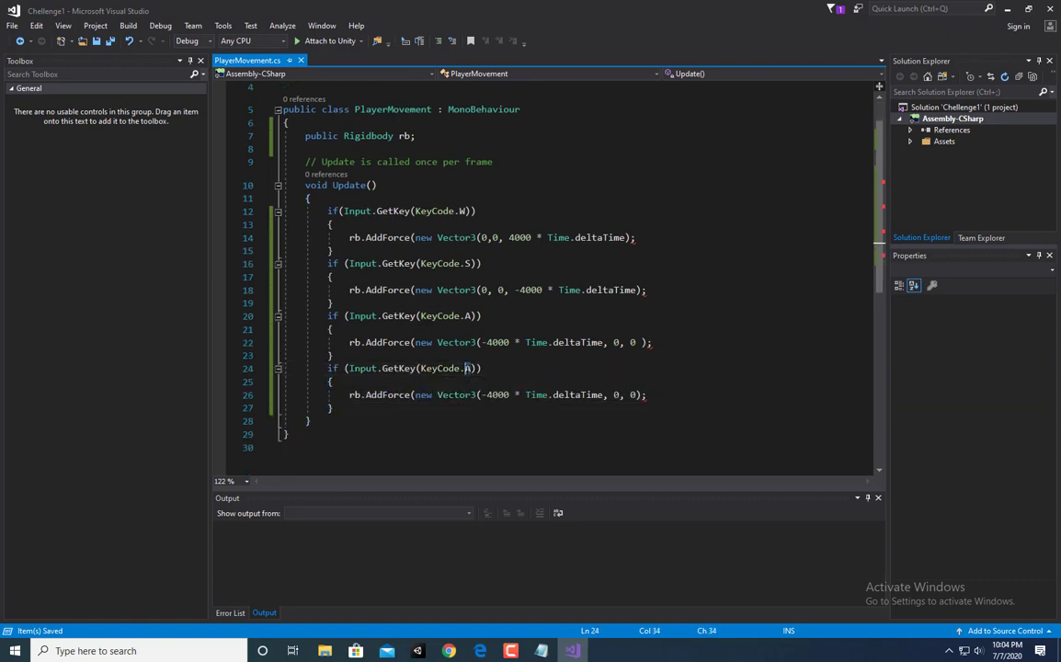
type("D")
left_click(515, 356)
key("ctrl+s")
left_click(487, 394)
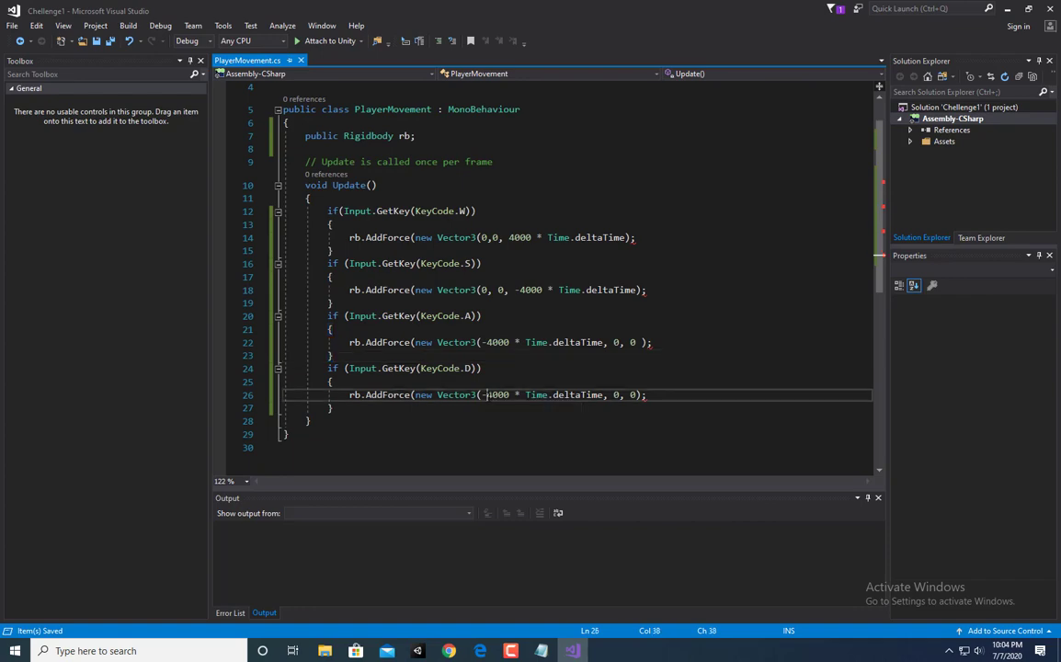
key("BackSpace")
key("ctrl+s")
Switch to the Unity editor and try to run the game
key("alt+Tab")
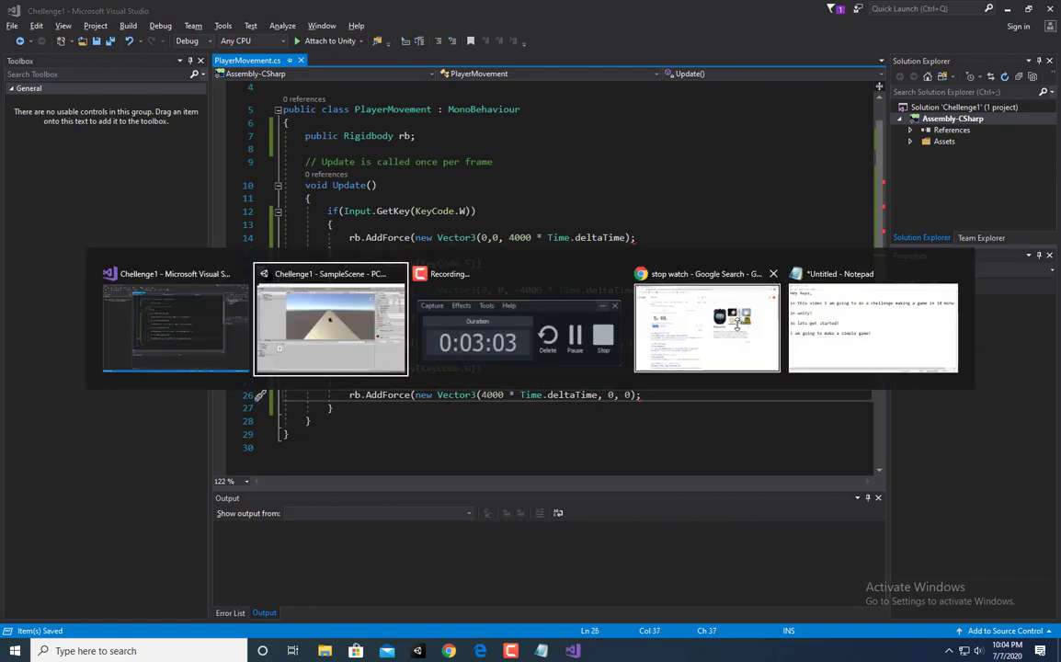
key("Tab")
key("Tab")
key("alt+Tab")
key("alt+Tab")
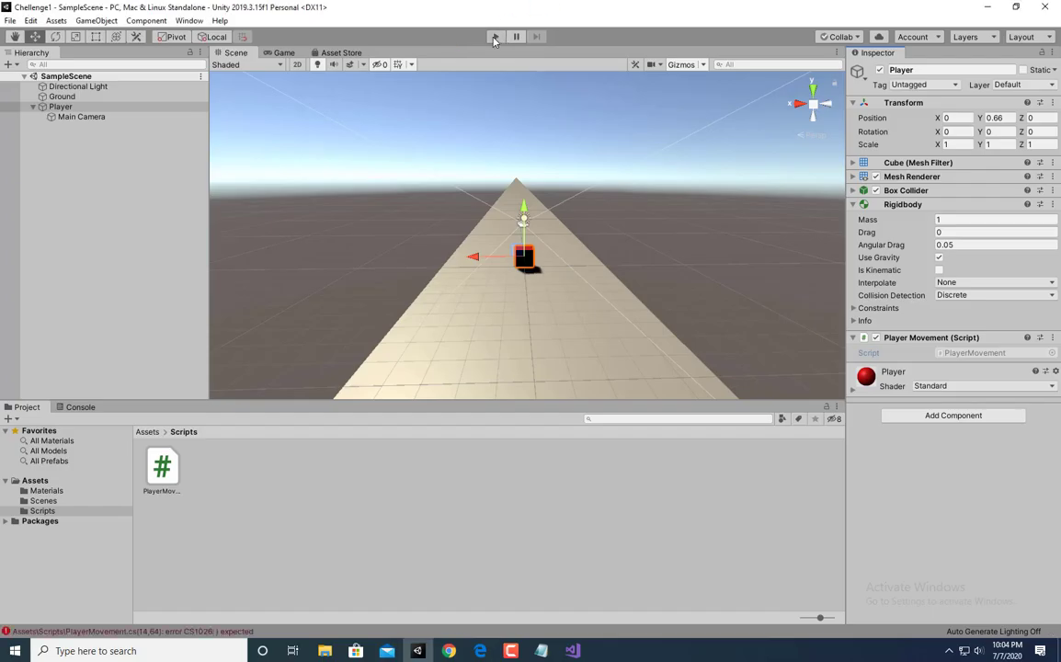
left_click(496, 36)
Open the first compiler error from the console and add the missing closing parenthesis to all four AddForce calls
left_click(80, 406)
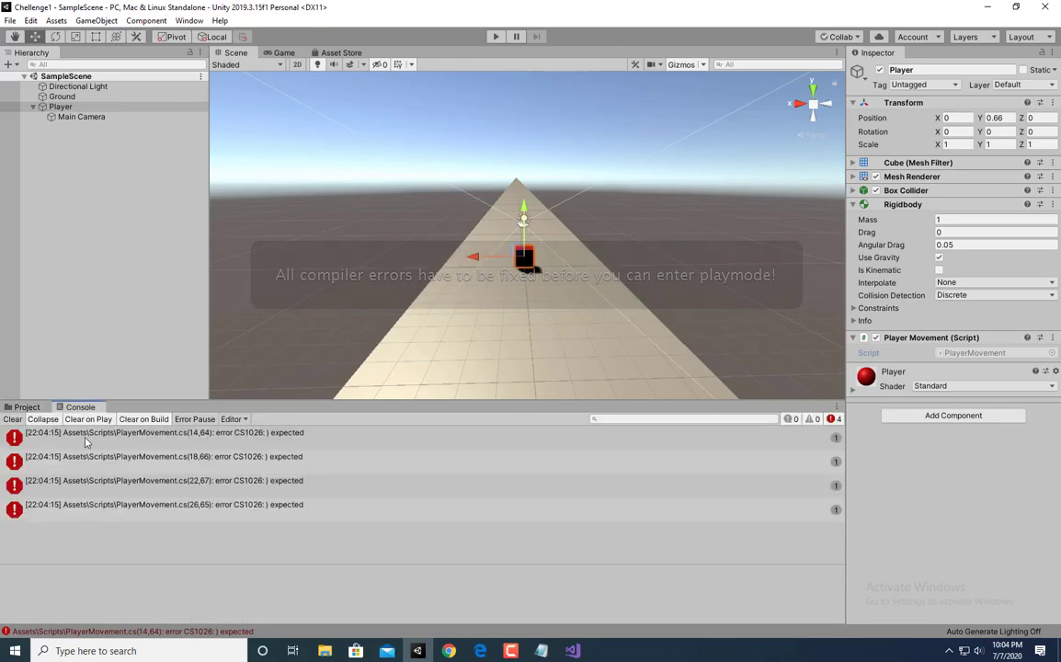
double_click(83, 435)
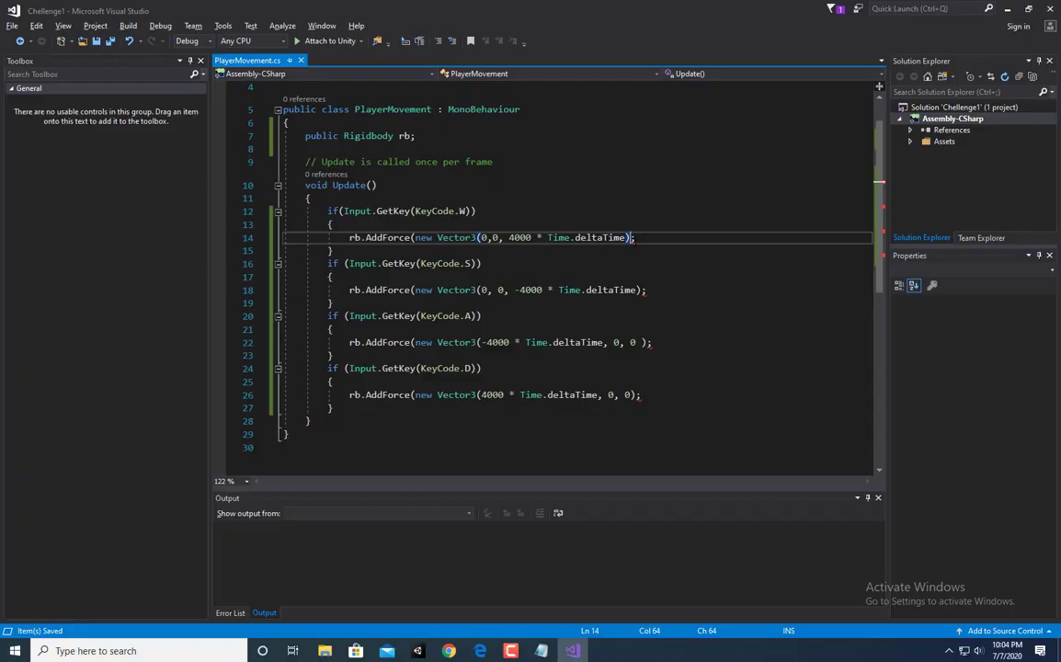
type(")")
left_click(642, 290)
type(")")
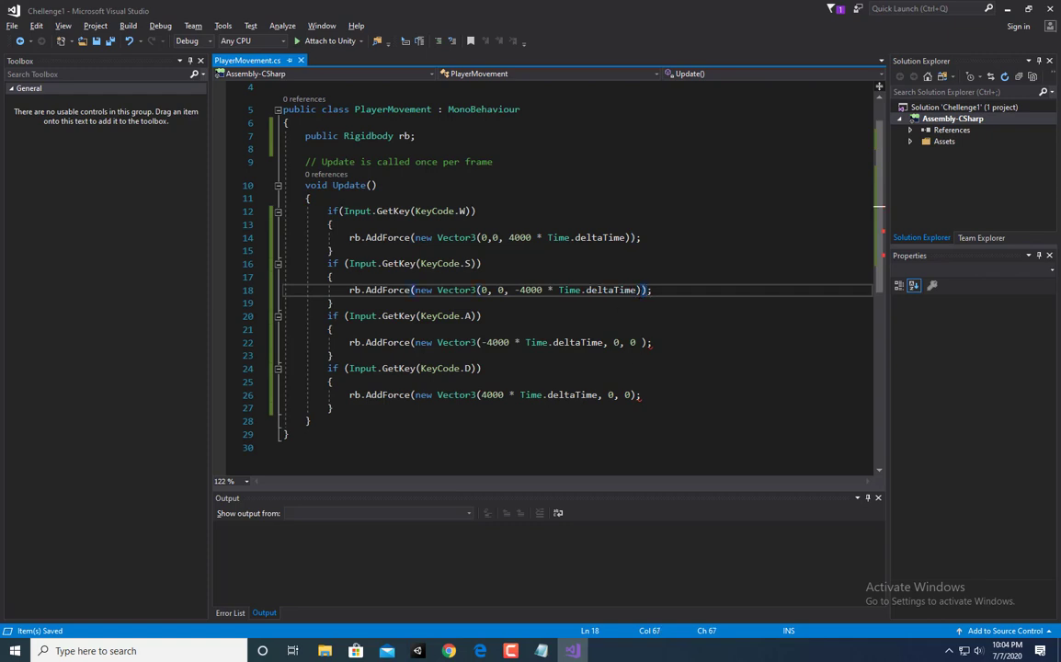
left_click(642, 342)
type(")")
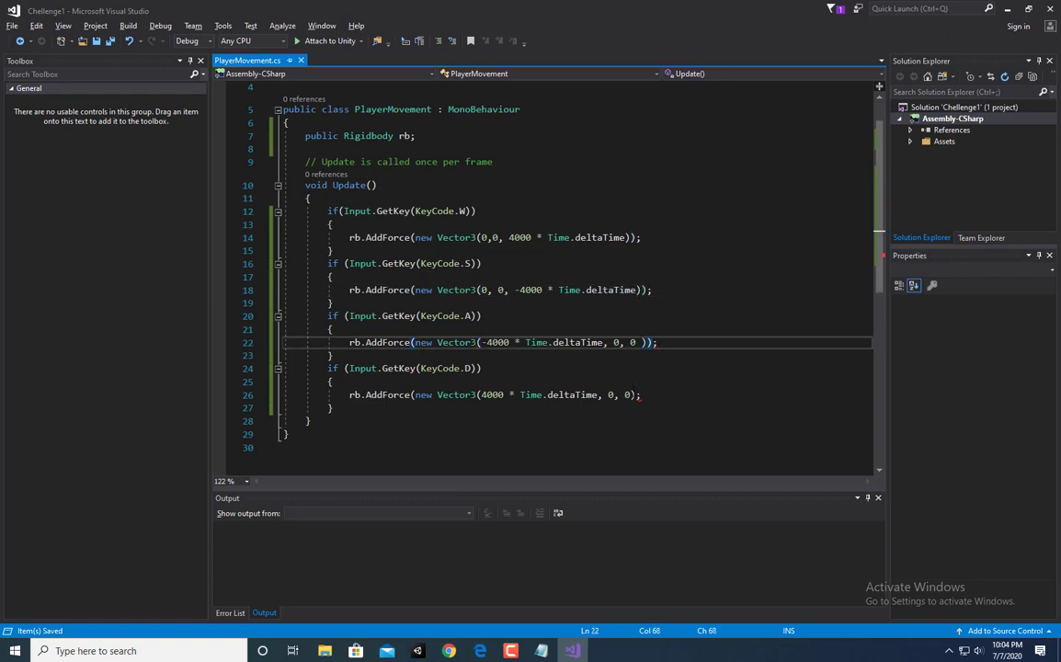
left_click(641, 396)
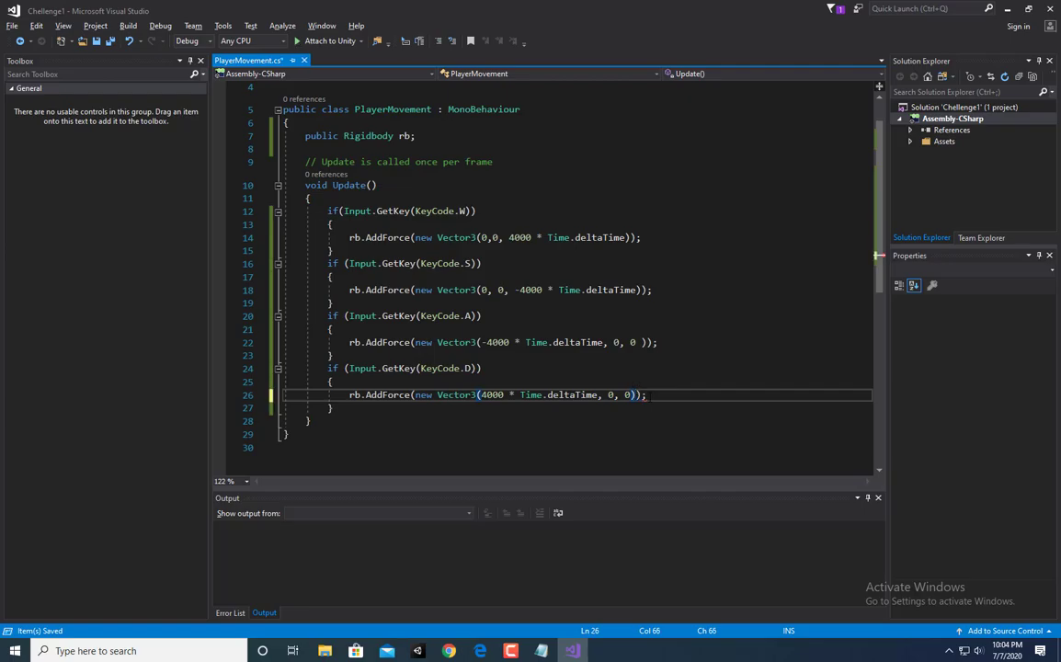
Switch to Unity, test the game in play mode, stop it and return to the project's script assets
key("alt+Tab")
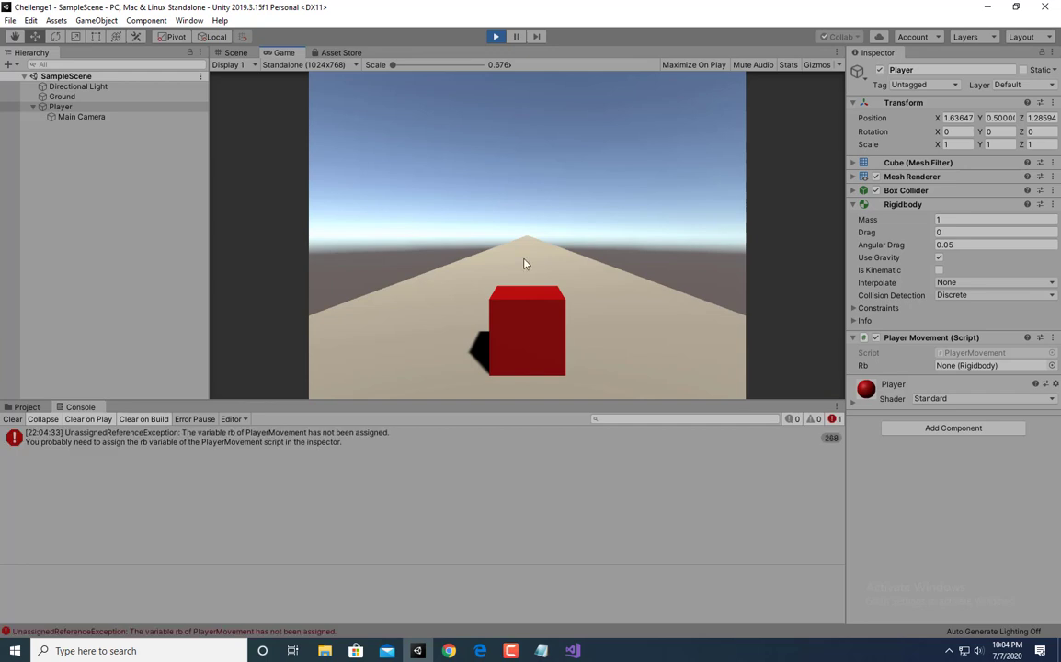
left_click(496, 36)
left_click(26, 407)
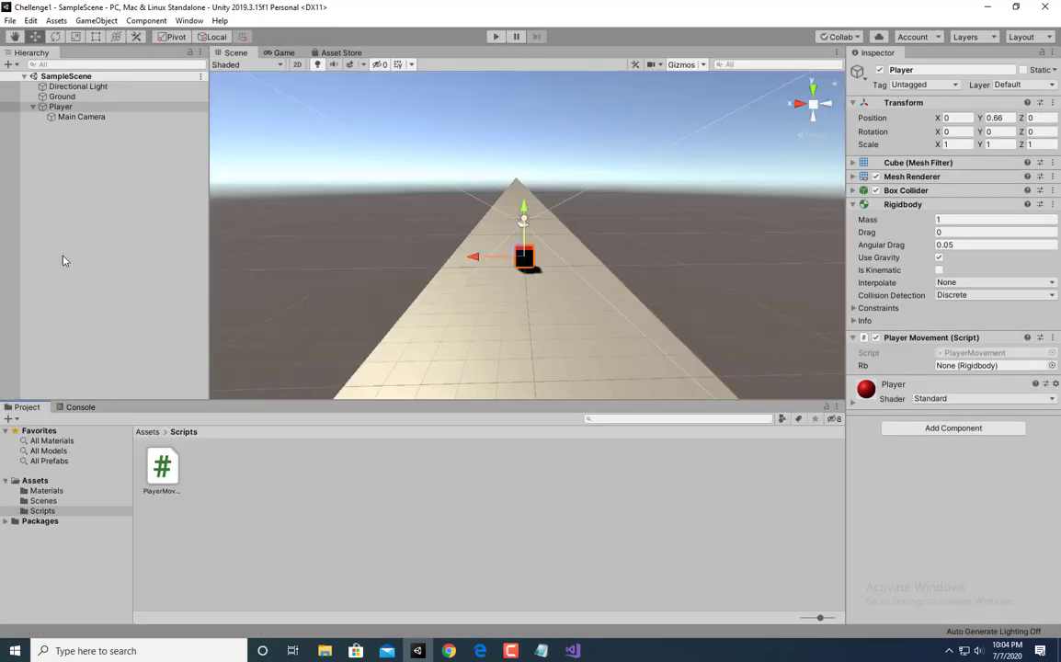
Assign the Player's Rigidbody to the Player Movement script's Rb reference and test the cube's movement in play mode
left_click_drag(46, 107, 980, 368)
left_click(496, 37)
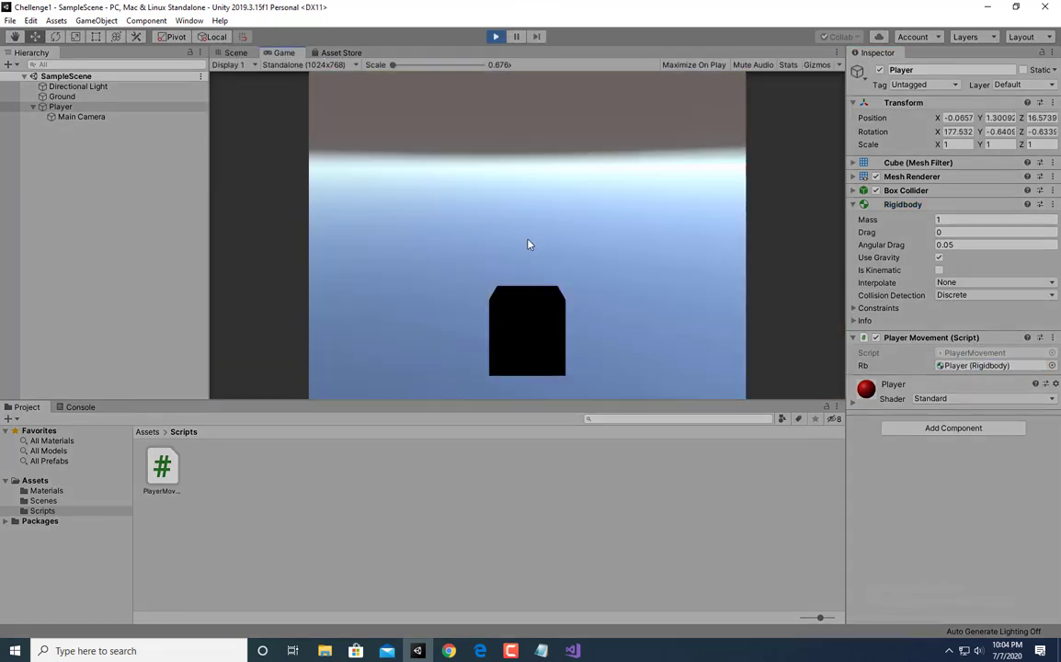
left_click(495, 36)
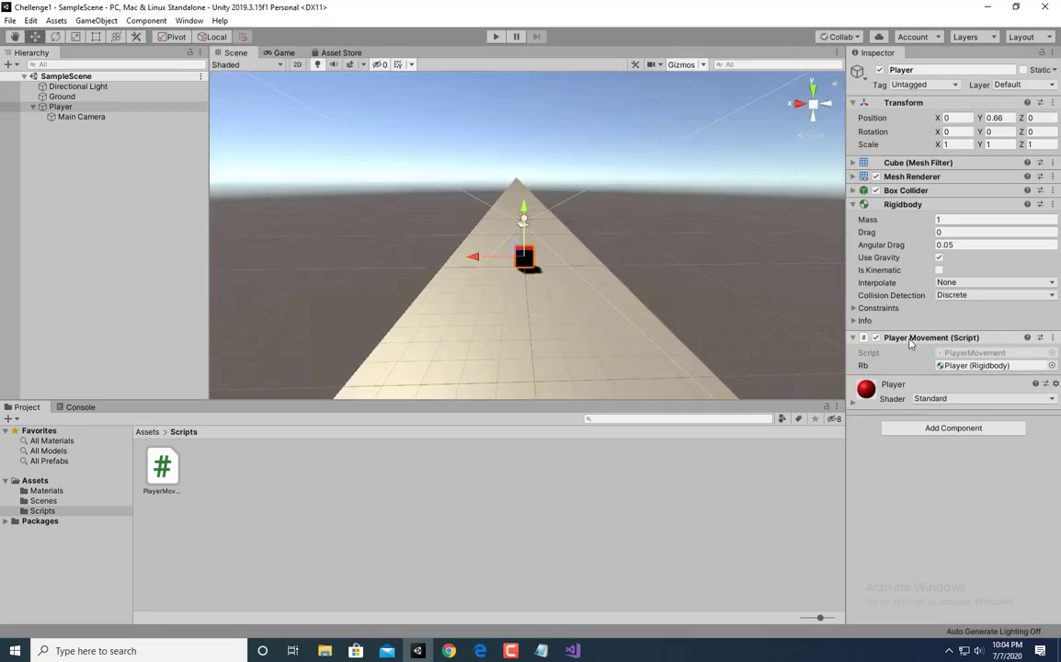
Freeze the Player Rigidbody's rotation on X, Y and Z and test the game in play mode
left_click(878, 308)
left_click(958, 333)
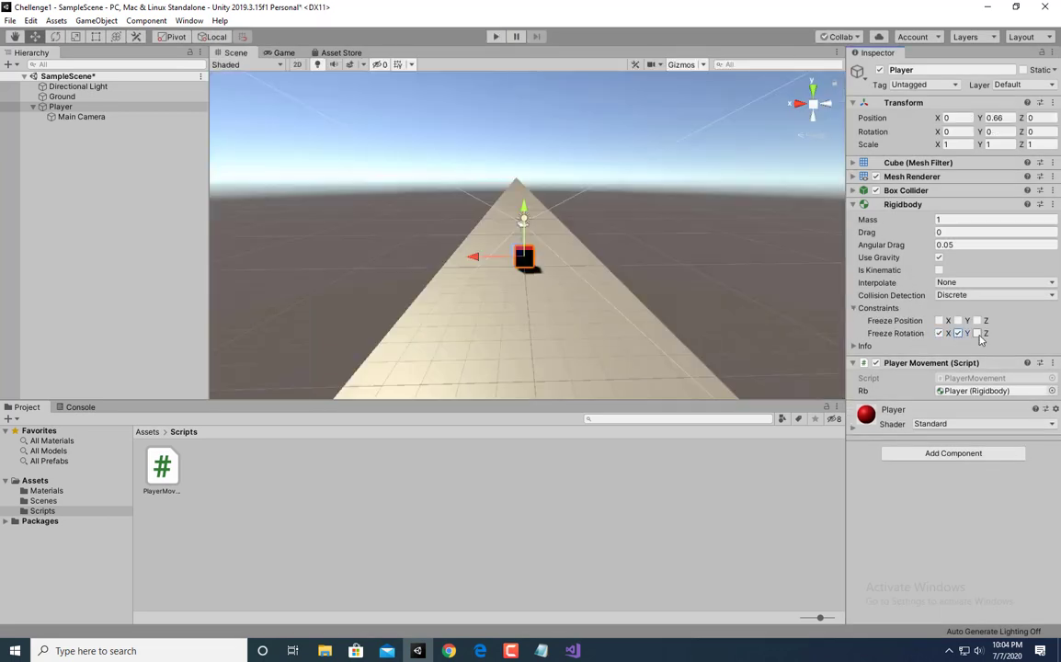
left_click(496, 37)
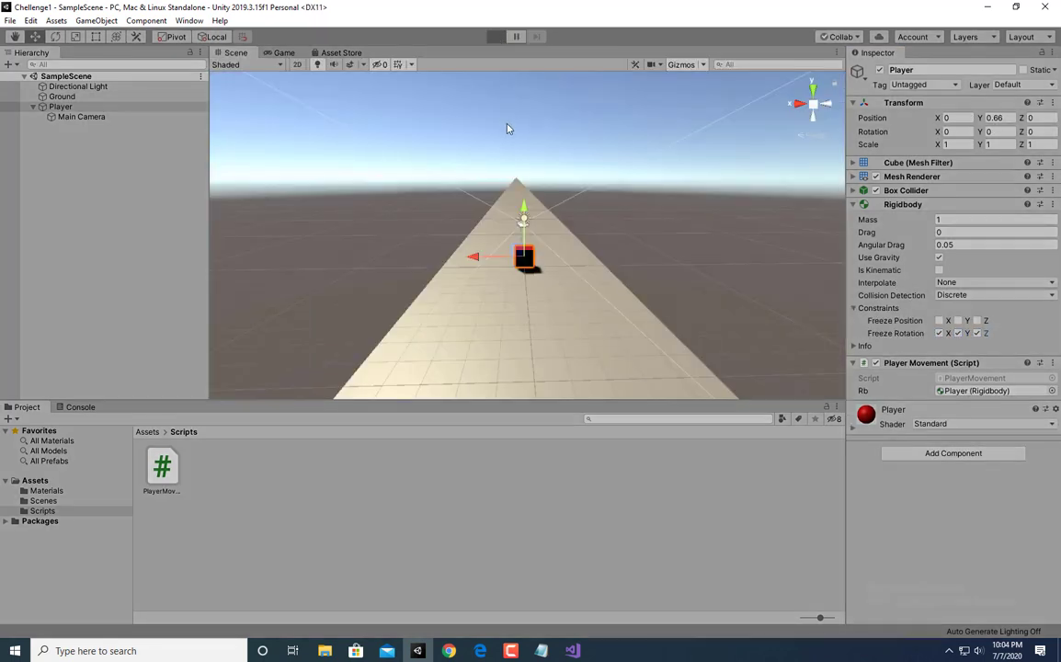
left_click(496, 37)
In the PlayerMovement script, remove the W-key condition and its braces so the forward AddForce call runs on every Update
key("alt+Tab")
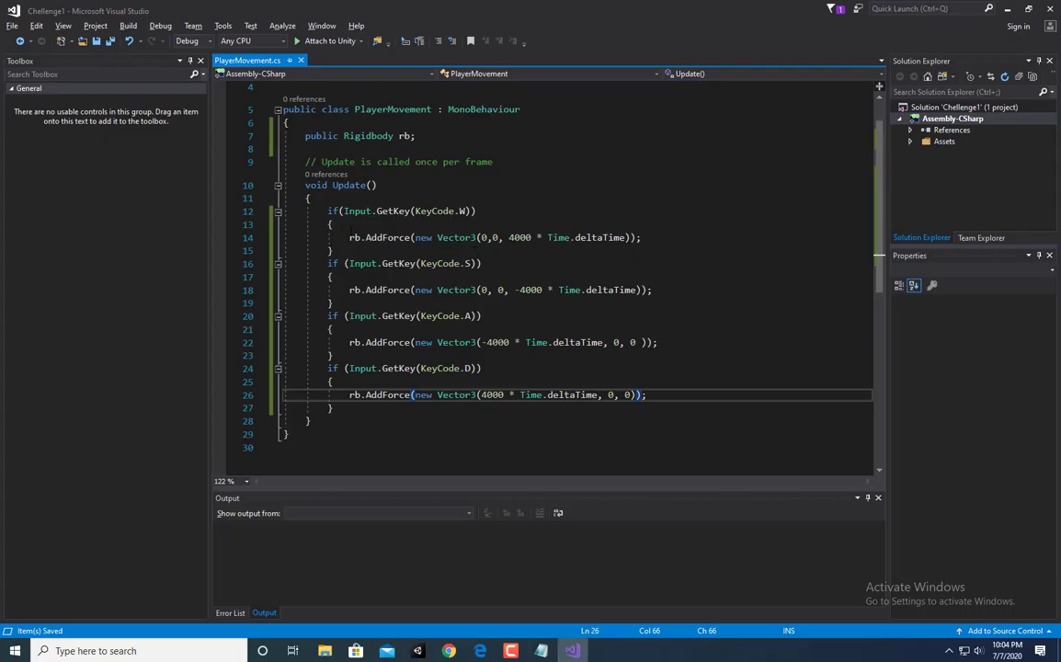
left_click(351, 250)
left_click_drag(352, 250, 716, 235)
key("BackSpace")
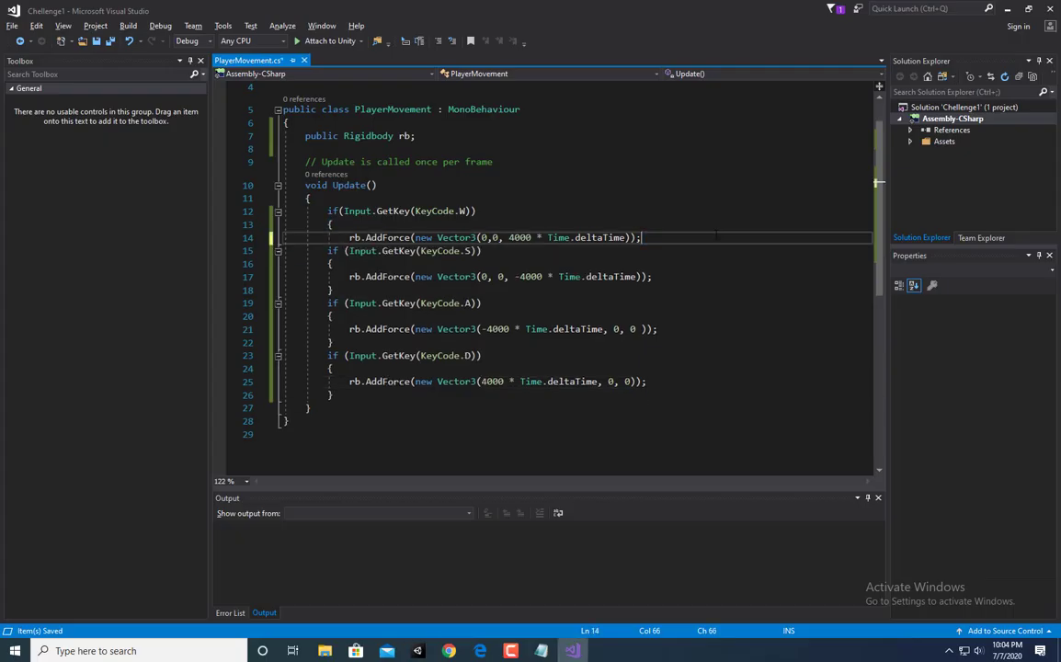
left_click_drag(476, 211, 313, 197)
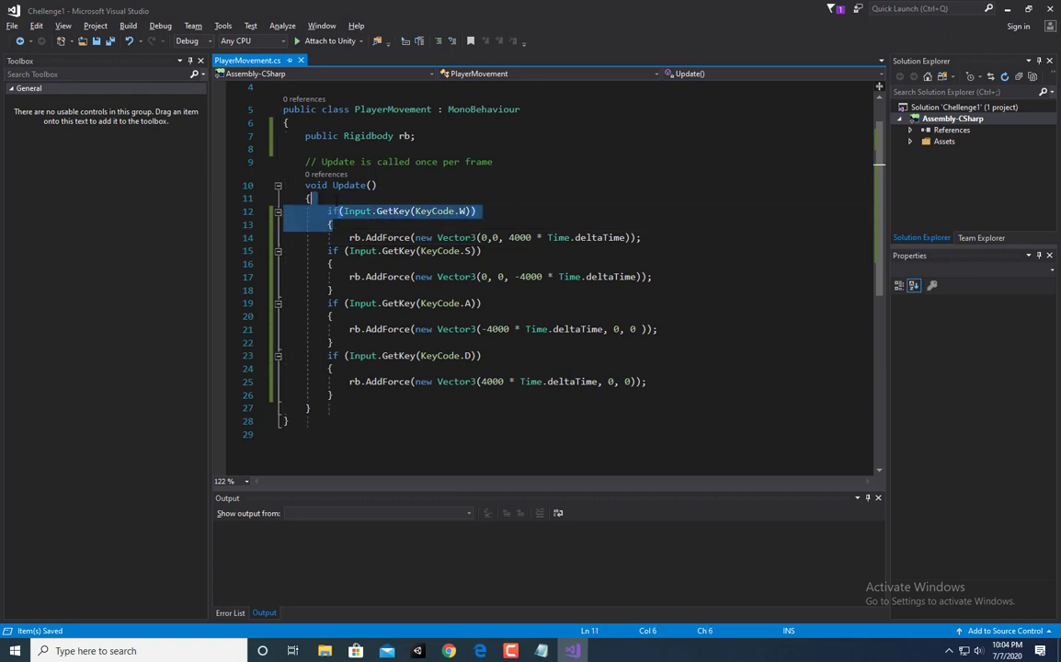
key("BackSpace")
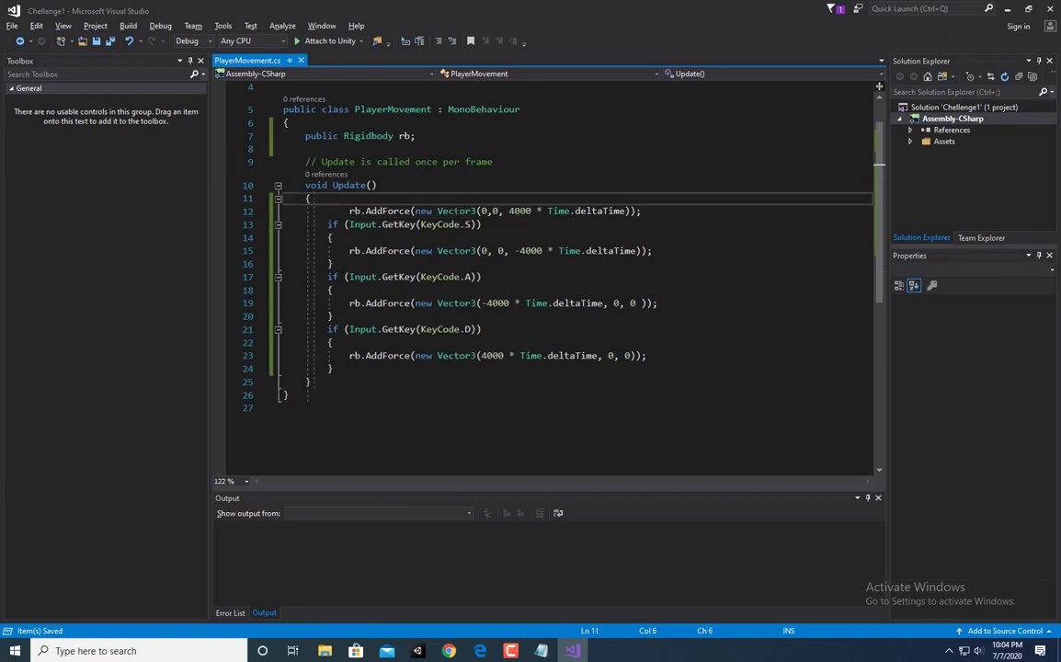
left_click(350, 210)
key("BackSpace")
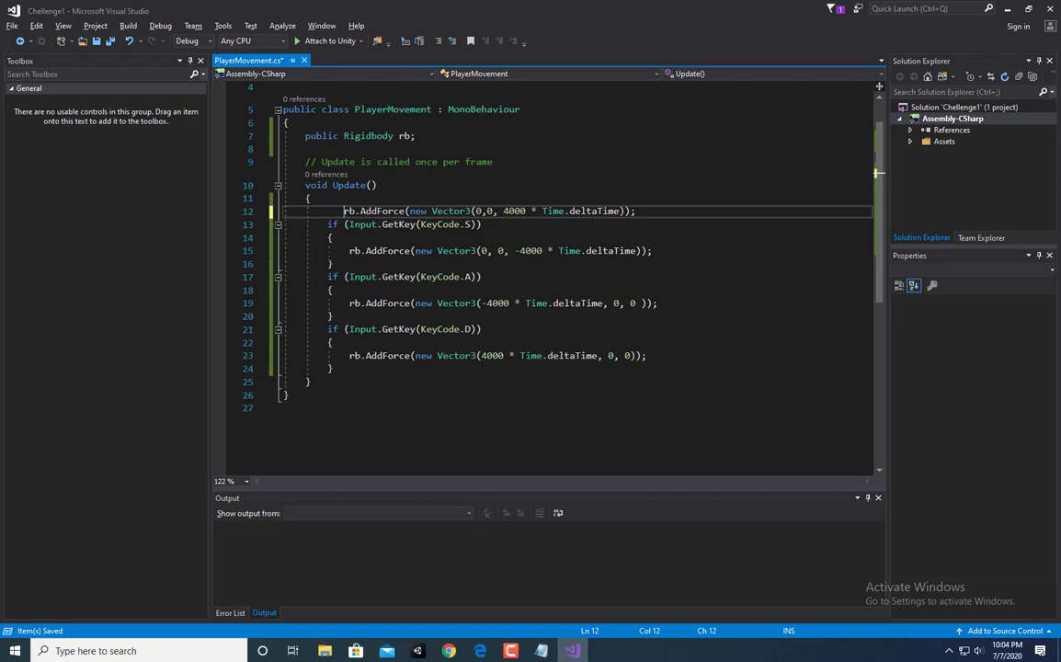
Delete the whole S-key if block from Update and save the script
left_click_drag(333, 264, 631, 210)
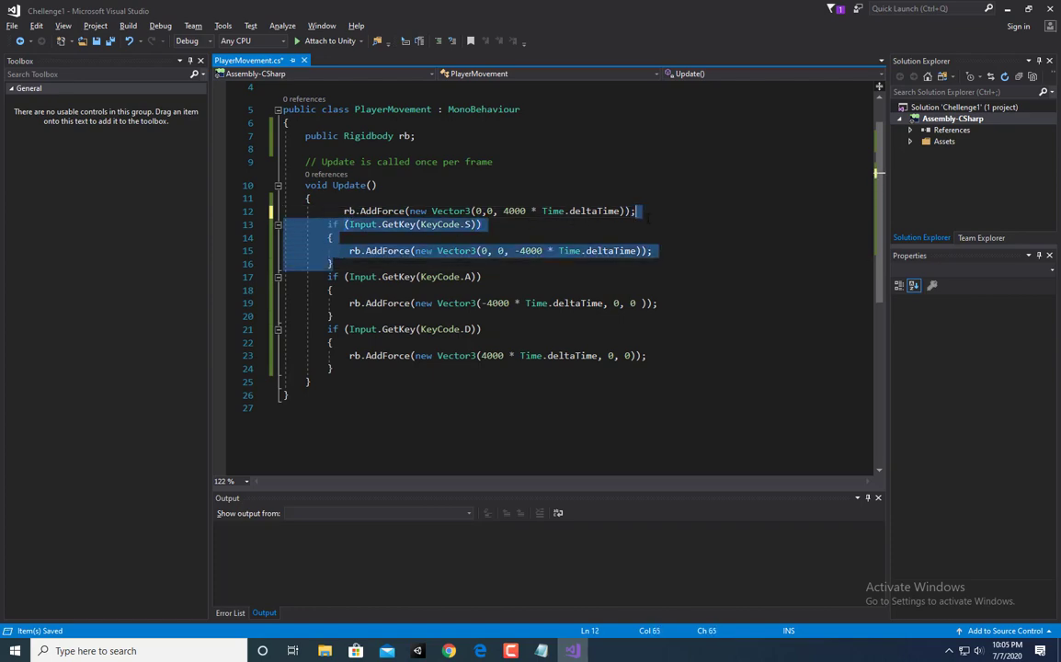
key("BackSpace")
key("ctrl+s")
Switch to Unity, run the game and steer the cube sideways with the A and D controls
key("alt+Tab")
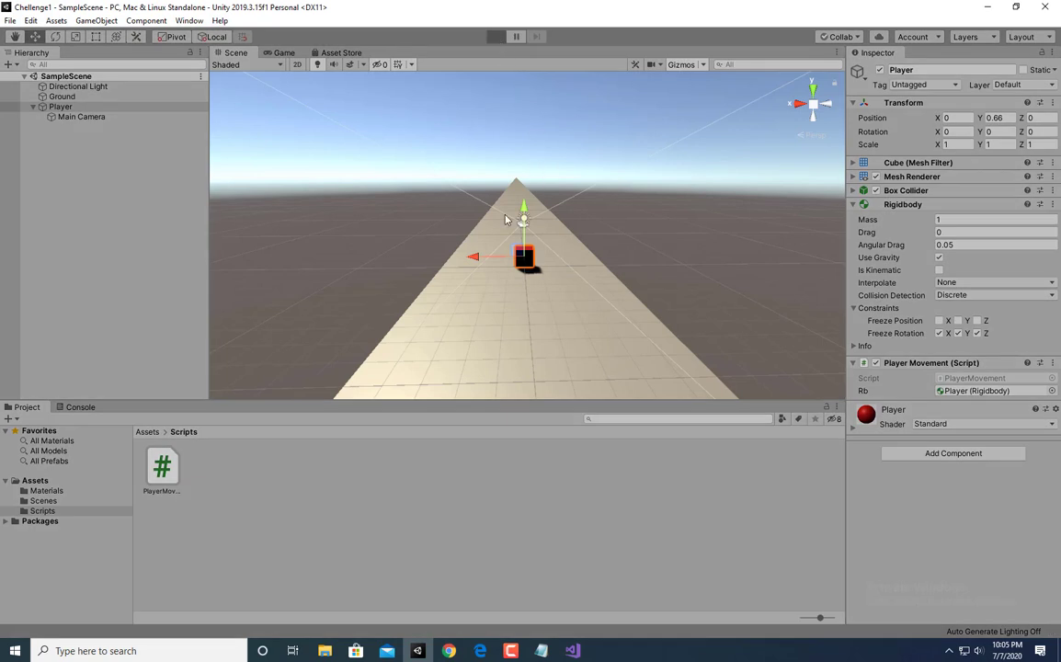
key("a")
key("d")
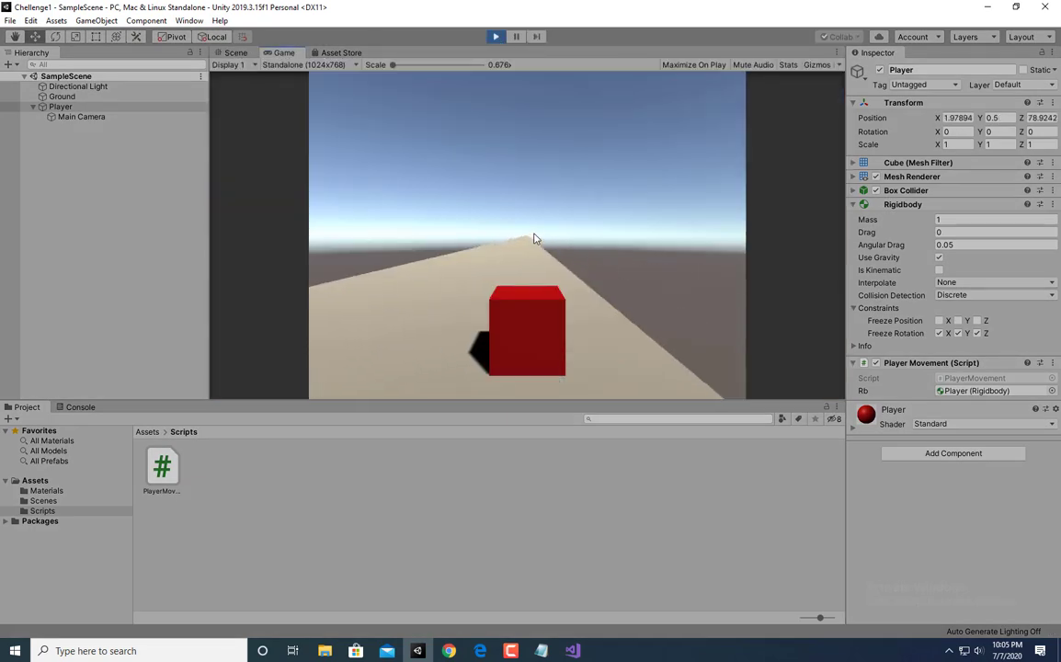
Stop the running game and select the Ground in the scene
left_click(496, 36)
left_click(464, 265)
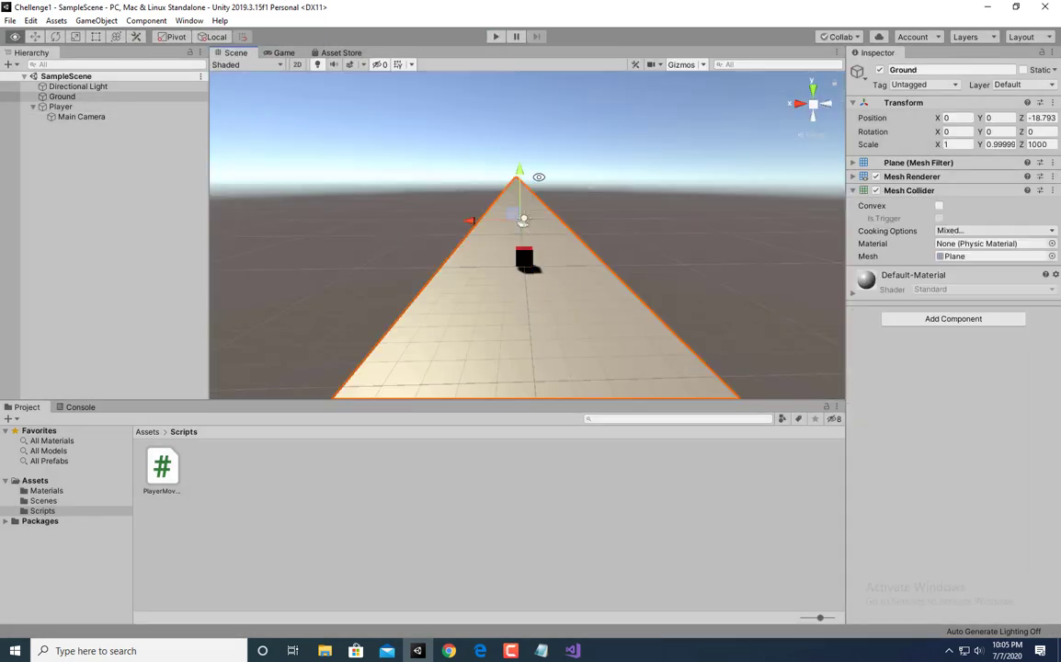
left_click_drag(539, 177, 532, 244, "alt")
In the Materials folder, create a Physic Material named Slide
right_click(408, 514)
left_click(85, 486)
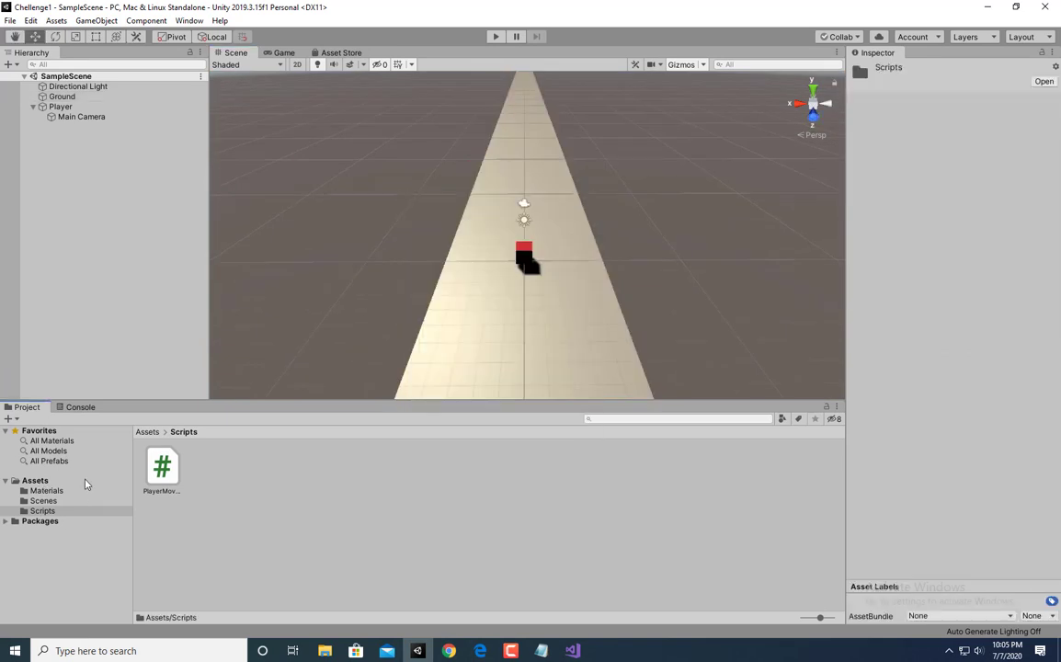
left_click(37, 480)
left_click(46, 491)
right_click(268, 512)
left_click(407, 186)
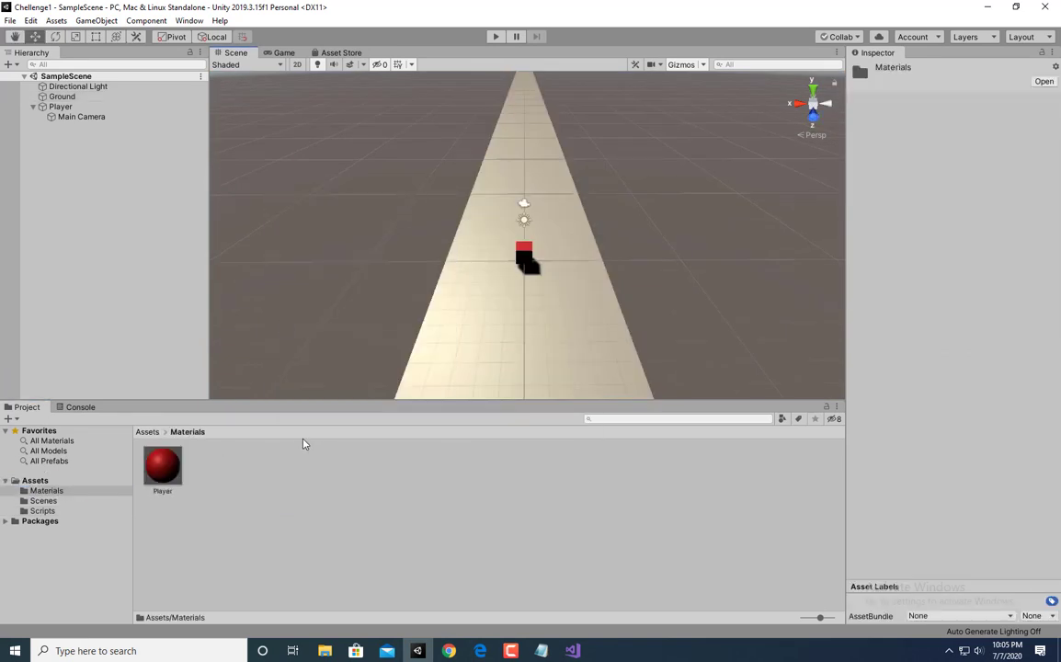
right_click(306, 449)
mouse_move(394, 141)
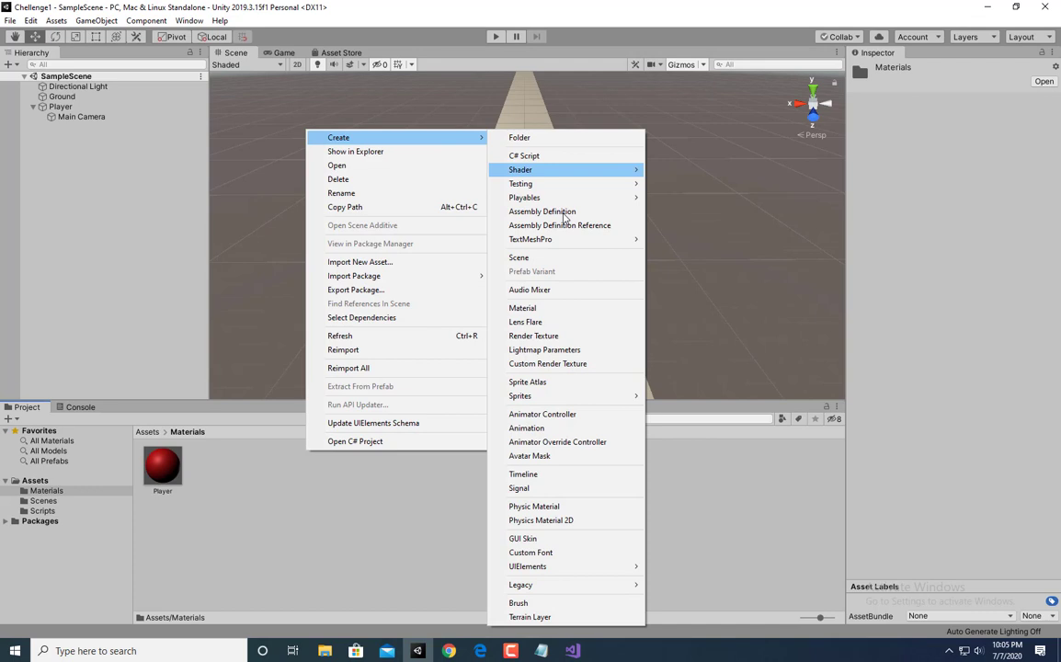
left_click(543, 507)
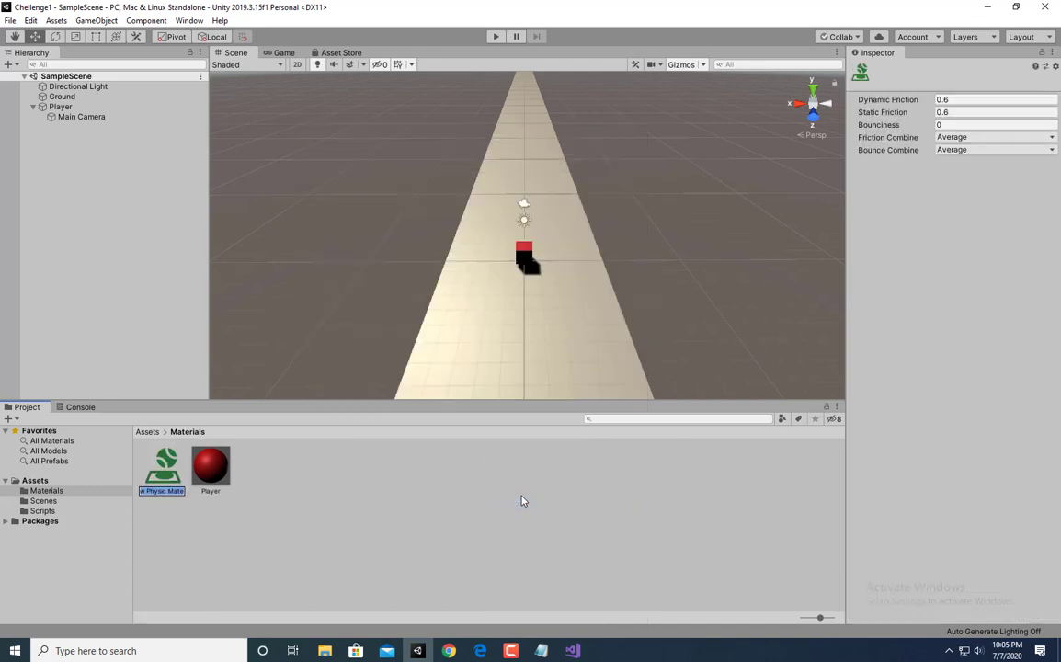
type("Slide")
key("Return")
Set the Slide material's dynamic friction to 0
left_click(989, 101)
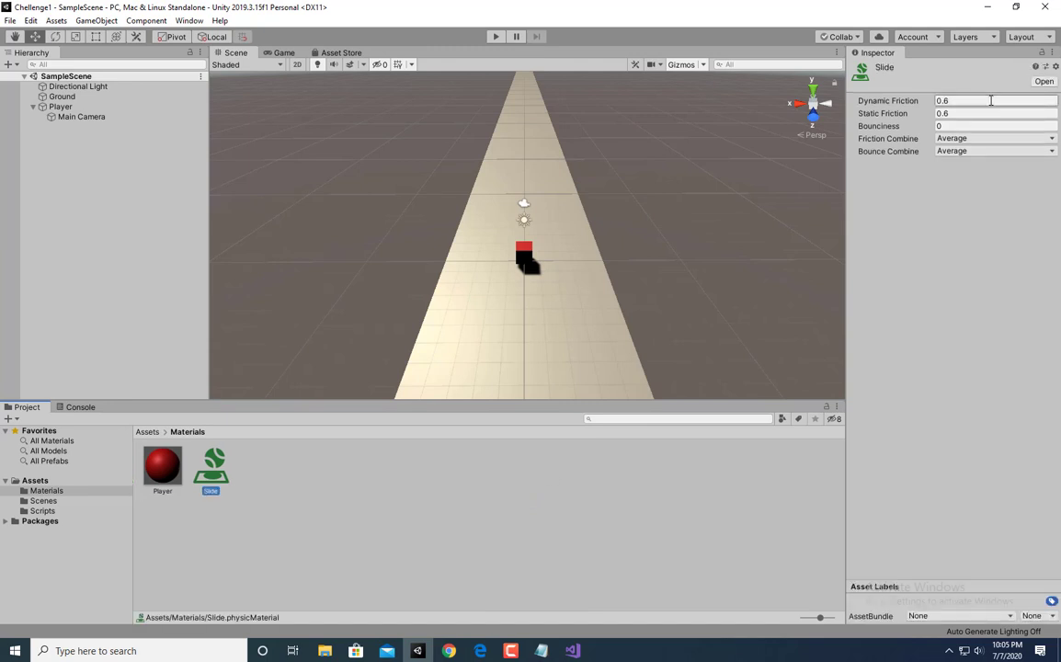
type("0")
key("Tab")
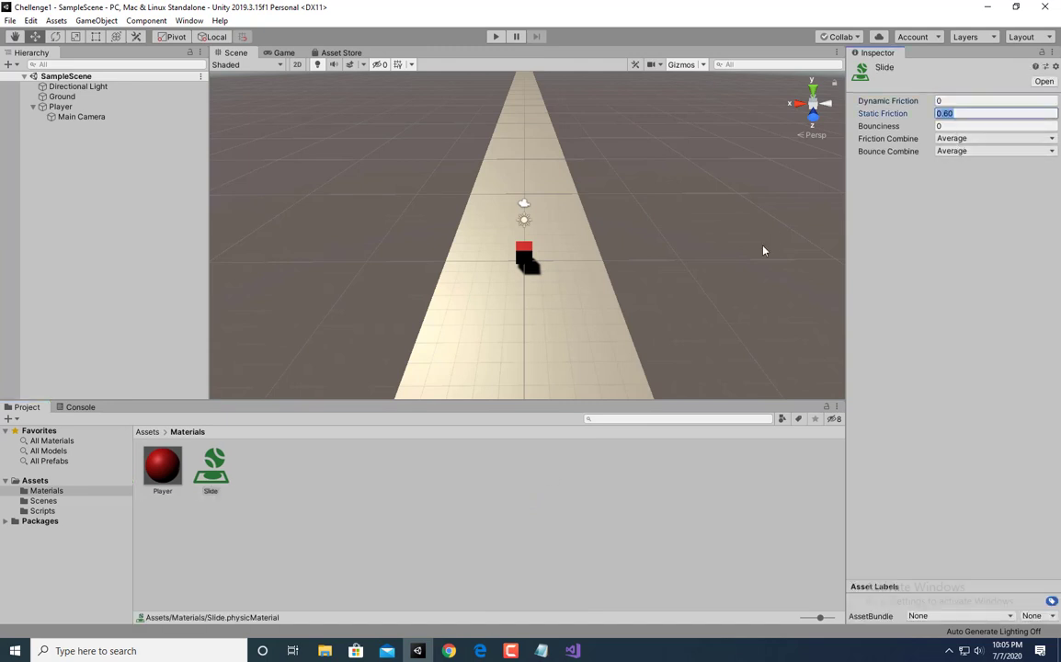
Assign the Slide physic material to the Ground's Mesh Collider and save the scene
left_click(511, 286)
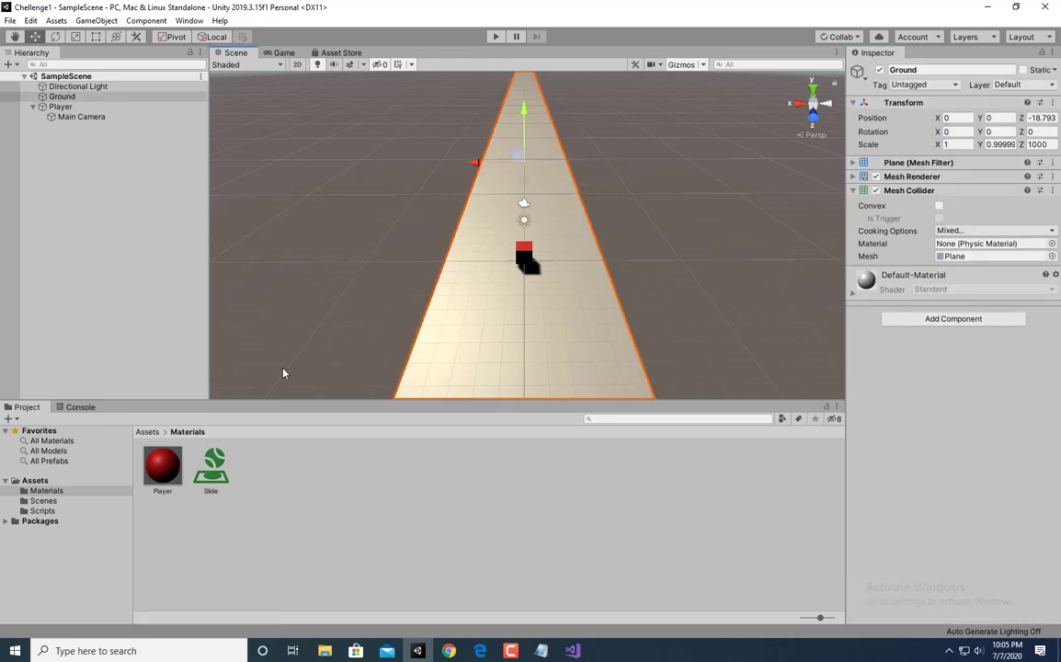
left_click_drag(207, 472, 1041, 401)
key("ctrl+s")
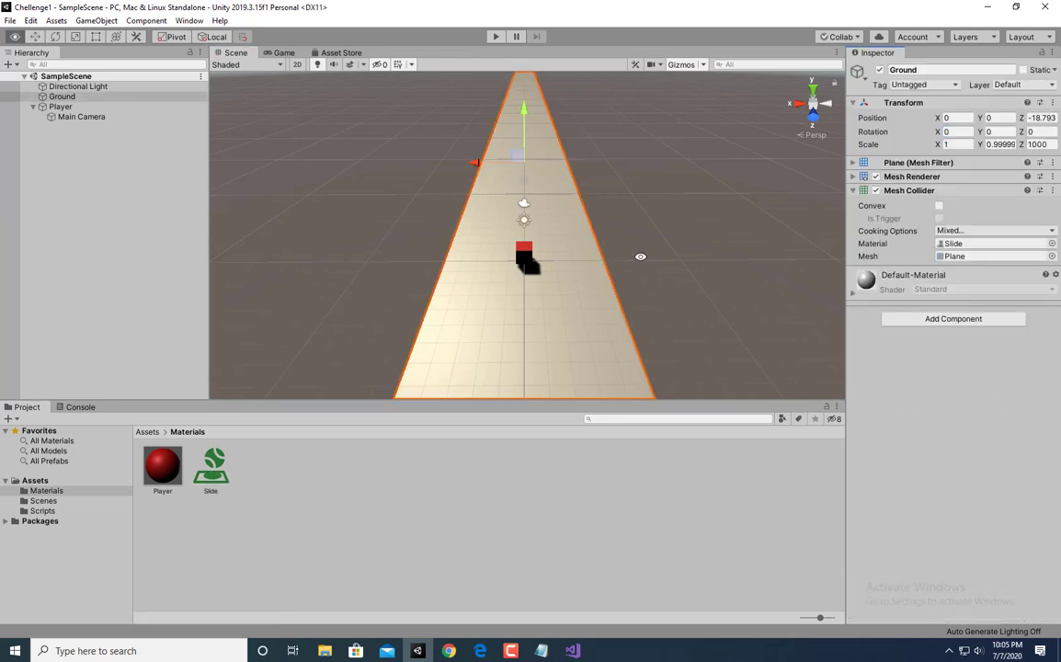
Tag the red Player cube as Player and save the scene
scroll(640, 257, "down", 5, "alt")
right_click_drag(399, 285, 632, 229, "alt")
left_click_drag(781, 193, 644, 221, "alt")
right_click_drag(644, 220, 591, 213, "alt")
middle_click_drag(590, 213, 497, 221)
left_click_drag(414, 234, 465, 279)
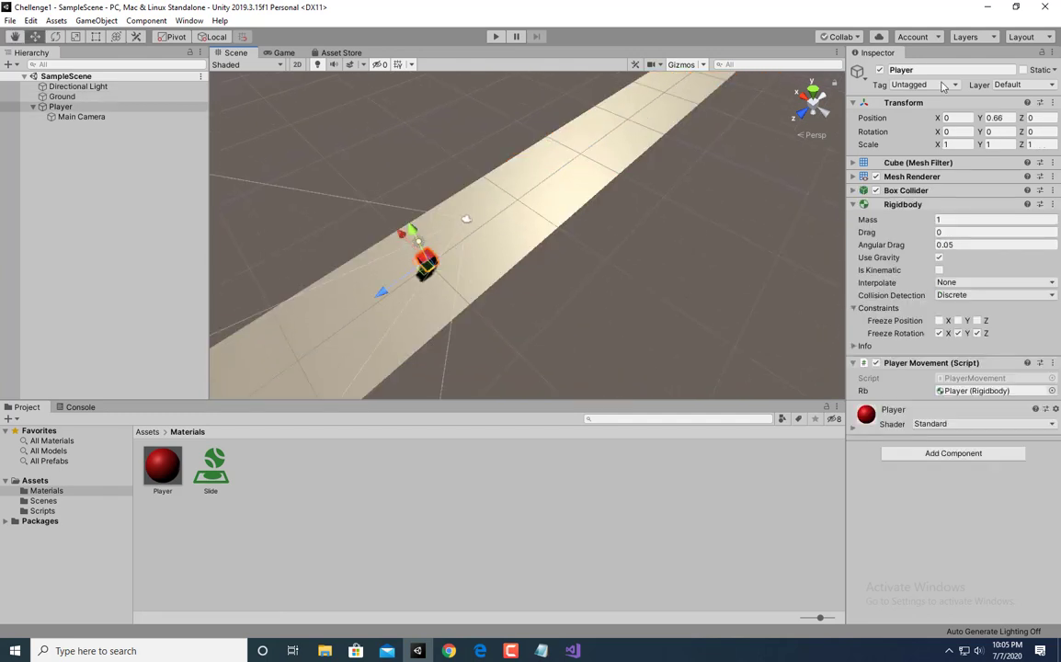
left_click(923, 84)
left_click(927, 169)
key("ctrl+s")
Add a new 3D cube to the scene as a separate top-level object
left_click_drag(625, 179, 457, 176, "alt")
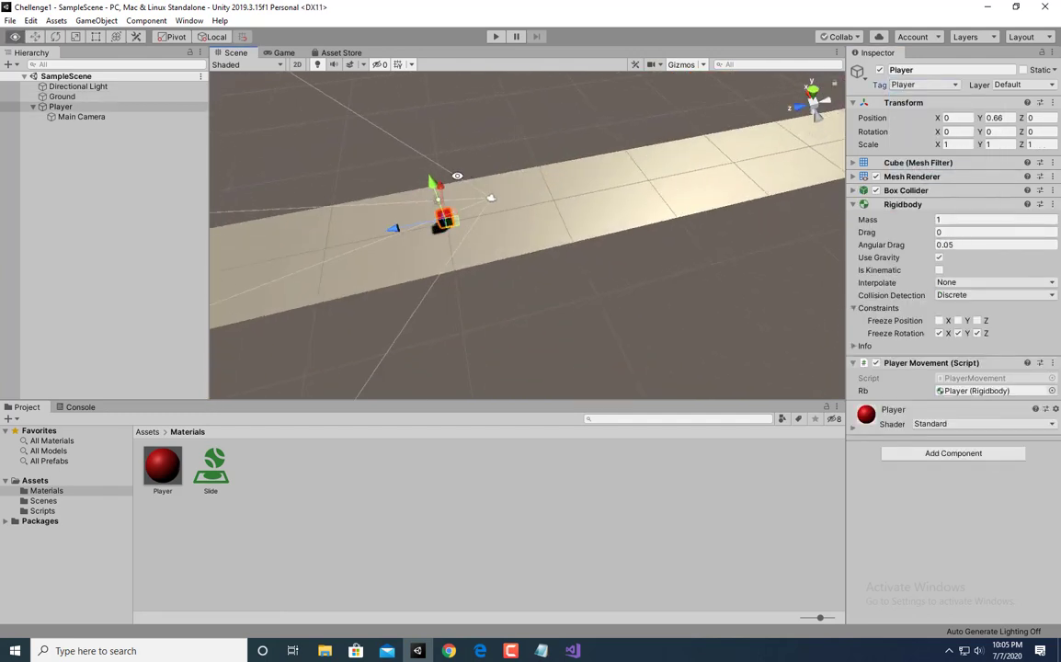
left_click(99, 169)
right_click(101, 169)
mouse_move(161, 297)
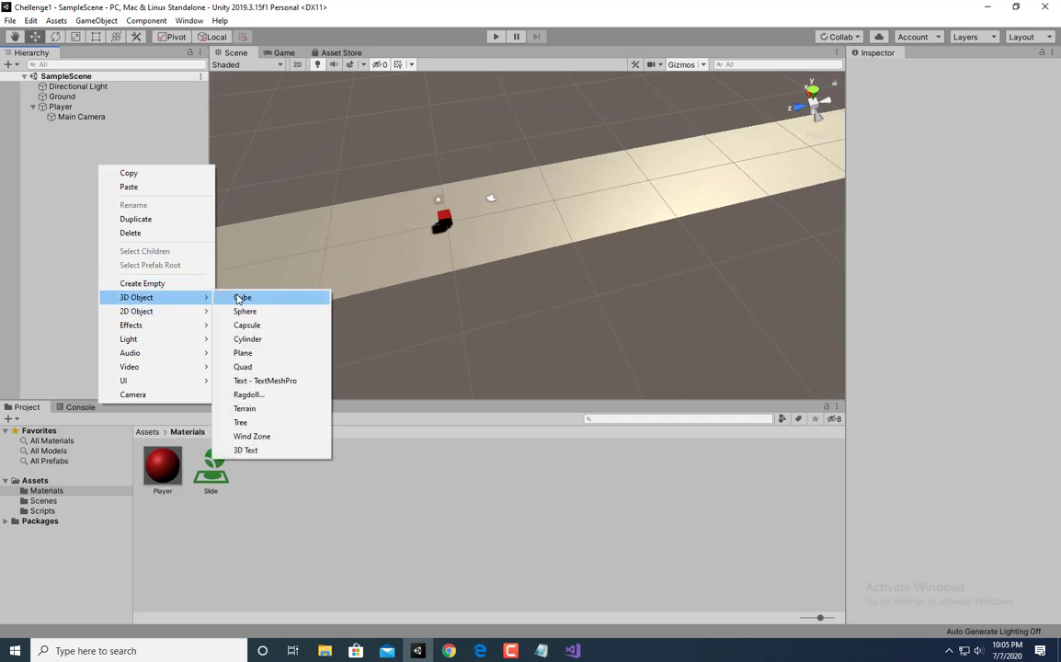
left_click(241, 295)
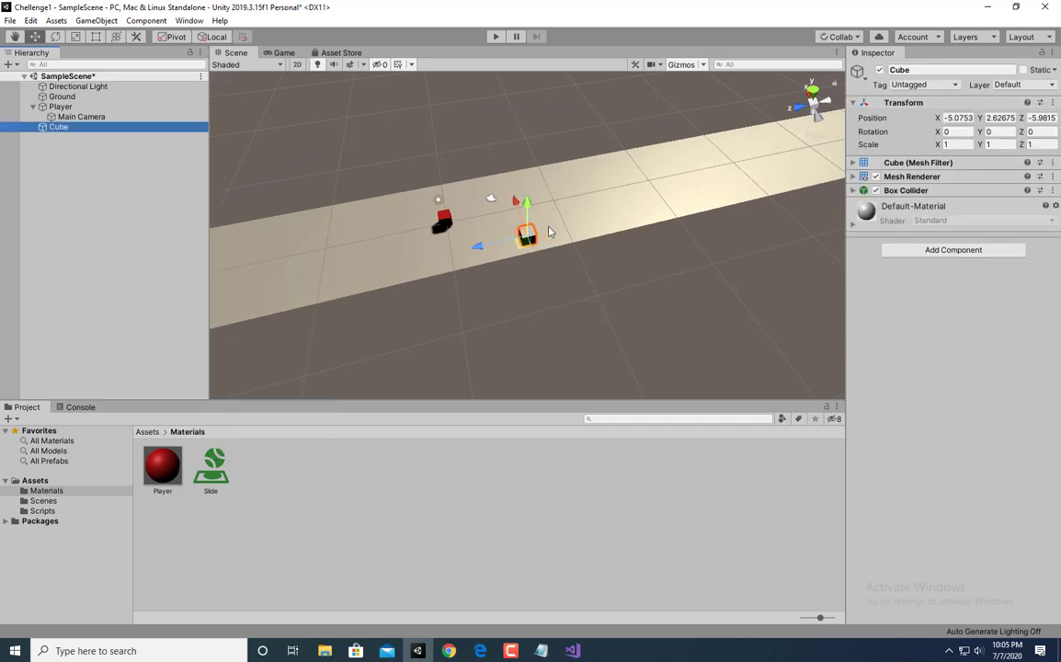
Move the new cube onto the track ahead of the Player, at about X 3.26, Y 0.74, Z -16.35
left_click_drag(526, 235, 604, 150)
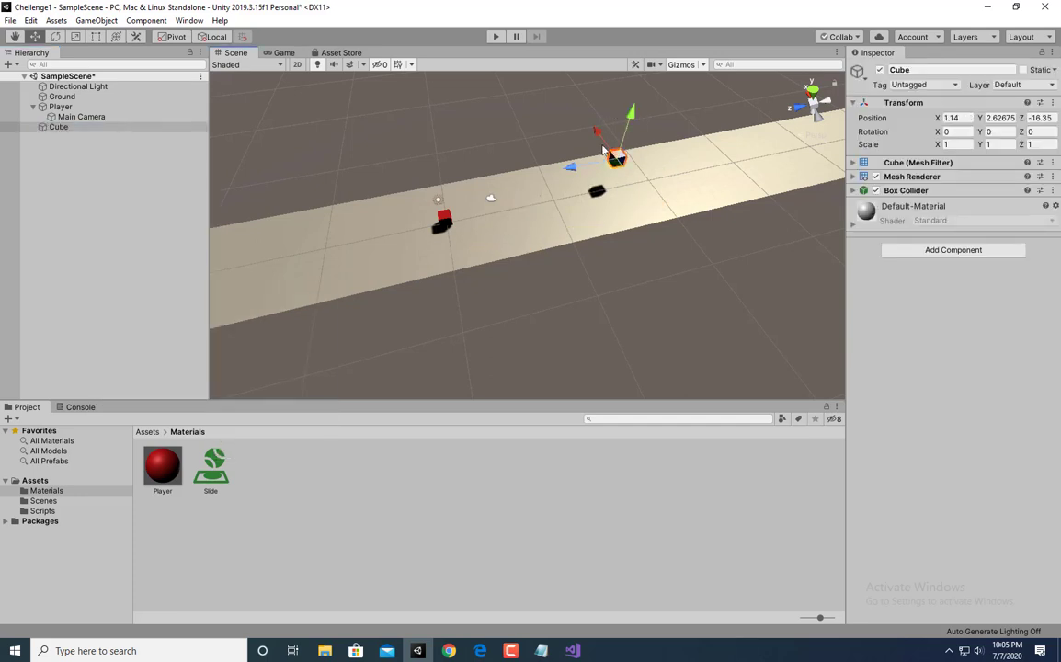
left_click_drag(644, 189, 865, 95, "alt")
left_click_drag(366, 176, 392, 169, "alt")
left_click_drag(467, 148, 469, 163)
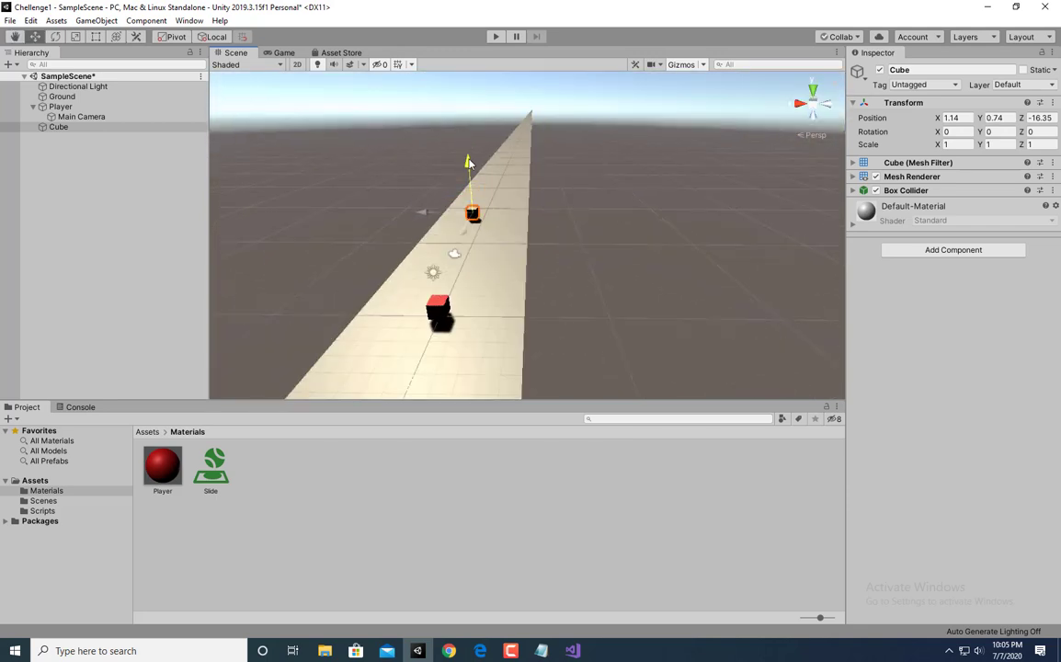
left_click_drag(422, 212, 402, 212)
Add a Rigidbody component to the new cube
left_click(936, 252)
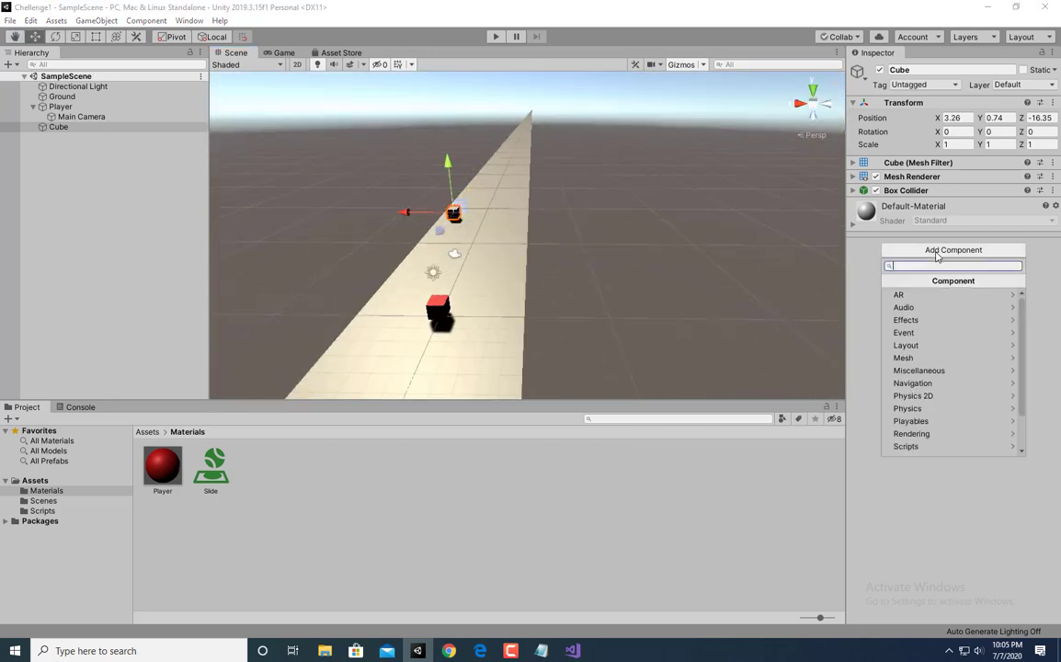
type("ri")
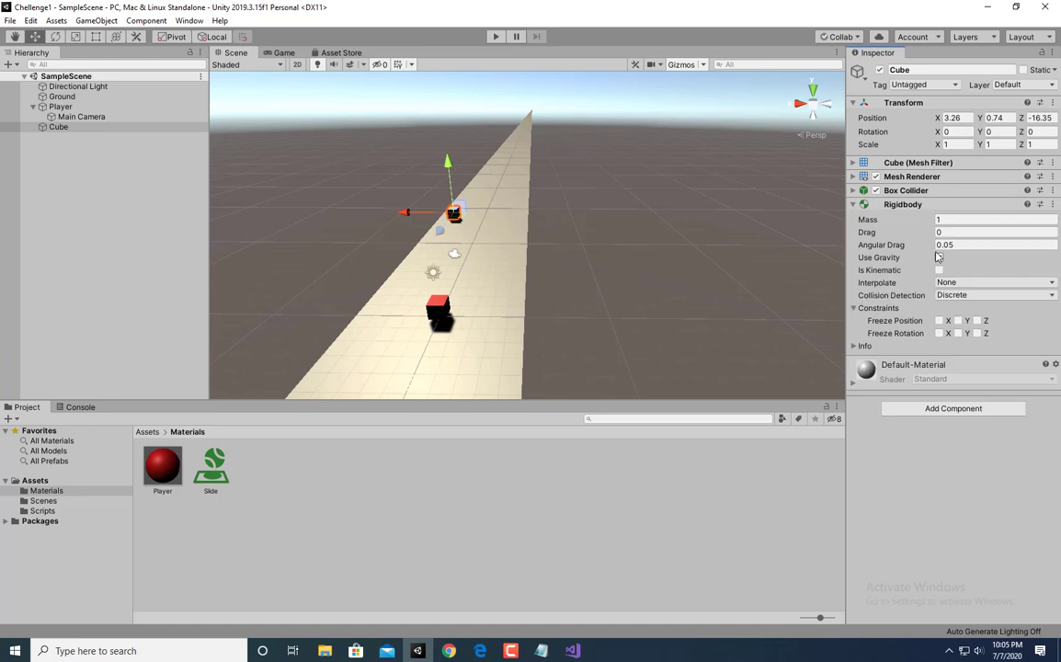
left_click_drag(503, 167, 340, 216, "alt")
scroll(570, 172, "up", 1)
left_click_drag(511, 150, 373, 133, "alt")
left_click(970, 412)
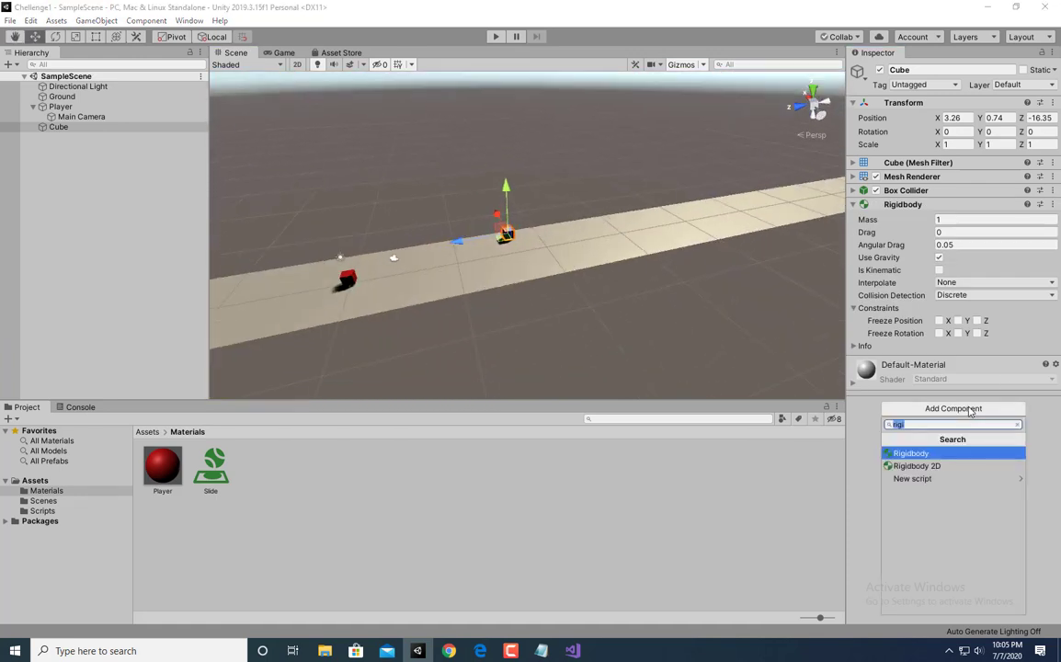
type("Obstac")
key("Return")
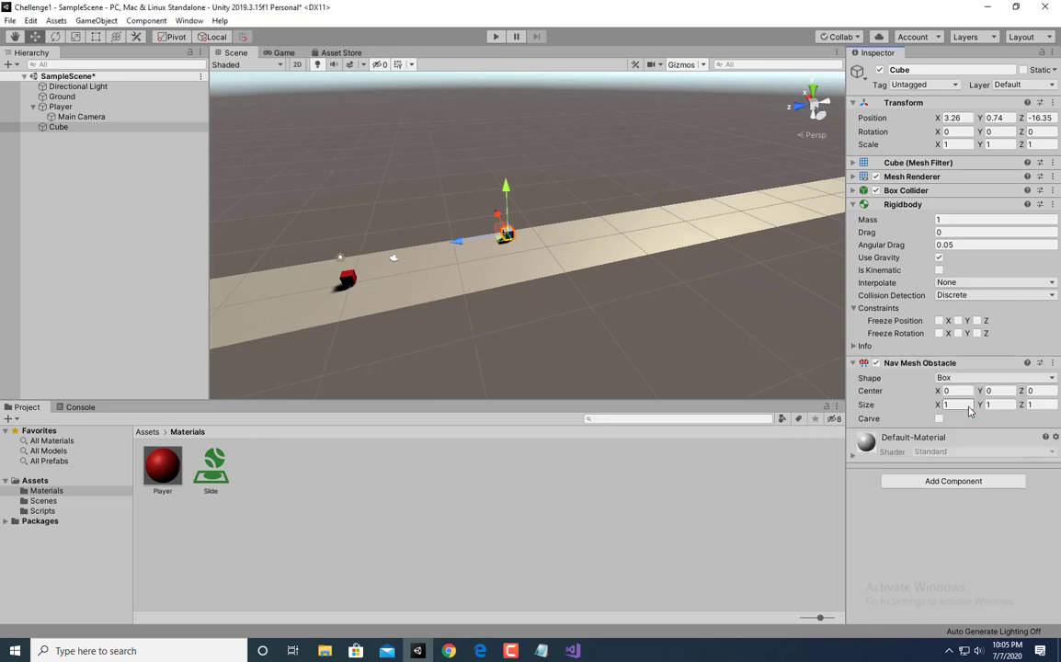
left_click(1053, 362)
left_click(938, 420)
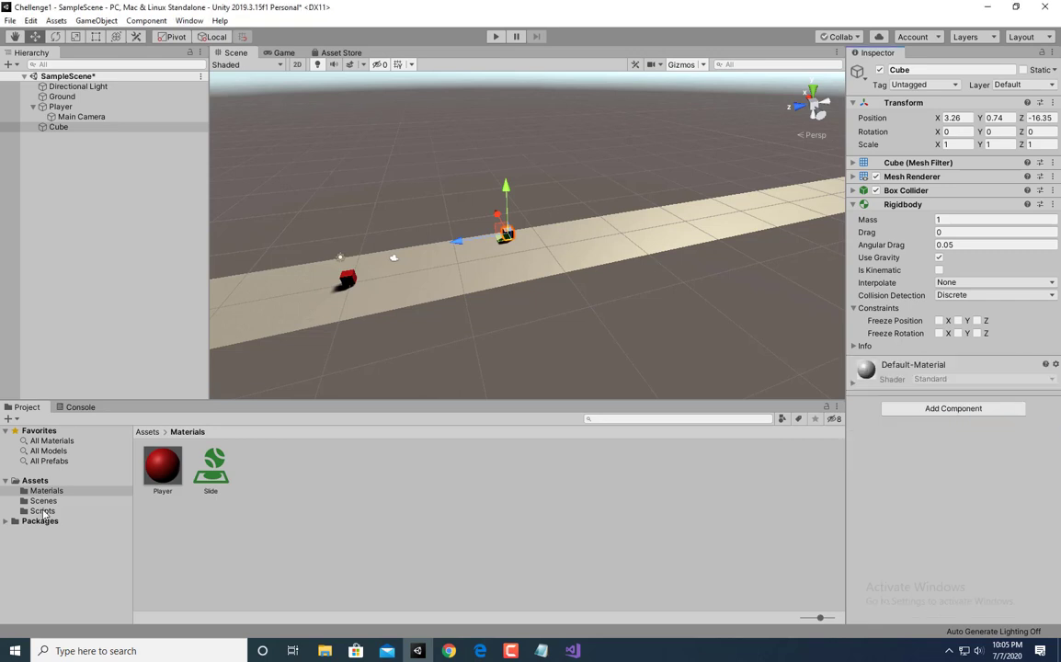
Create a C# script named Obstacle in the Scripts folder
left_click(38, 511)
right_click(309, 502)
mouse_move(452, 190)
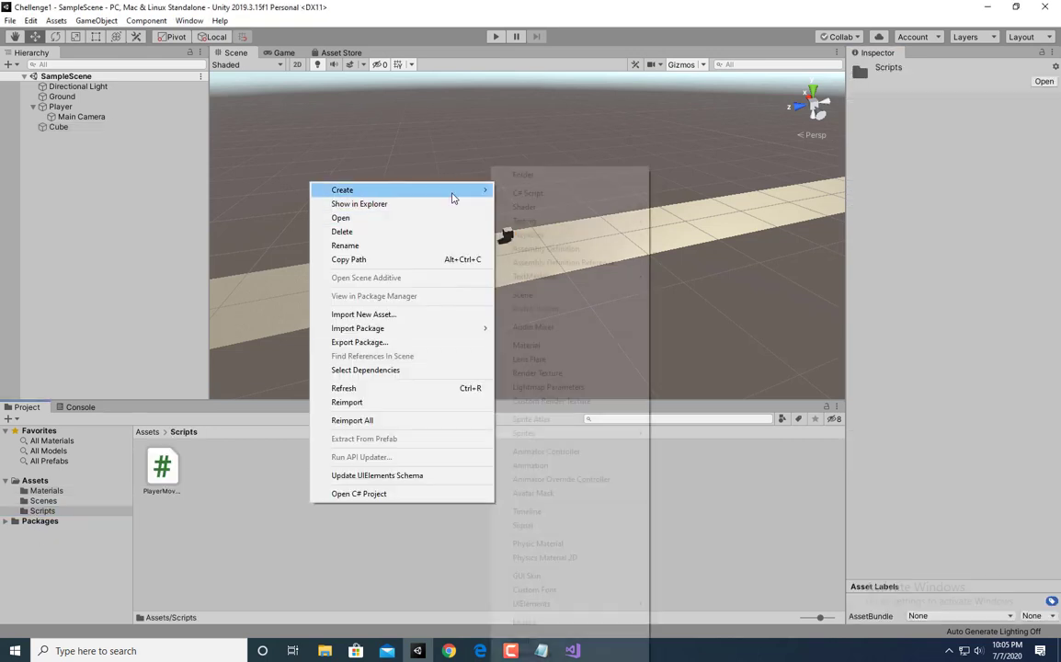
left_click(563, 194)
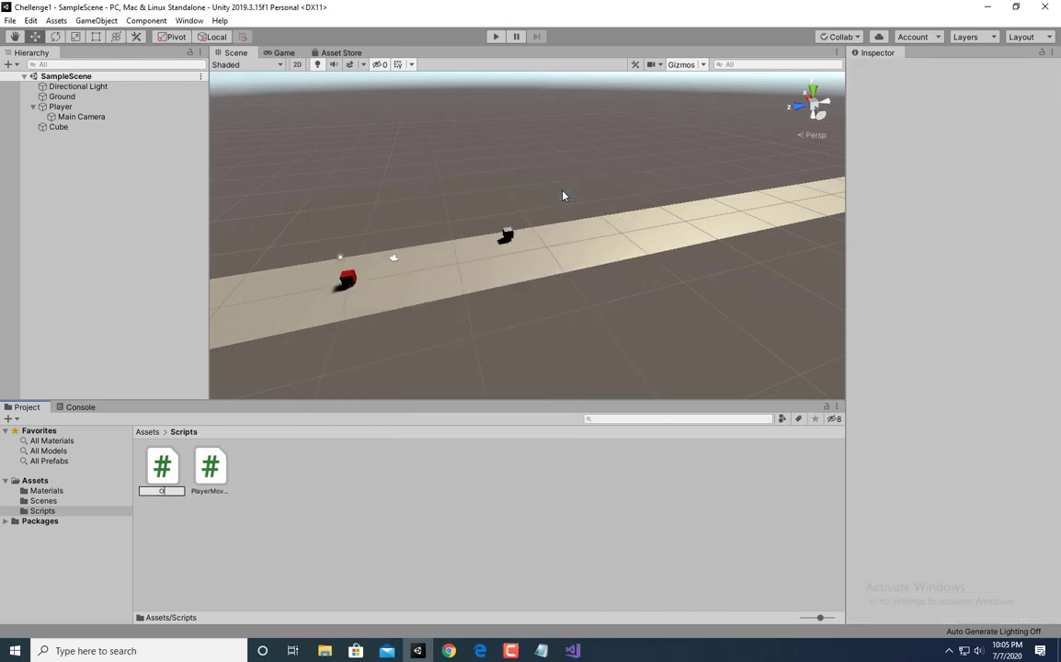
key("Return")
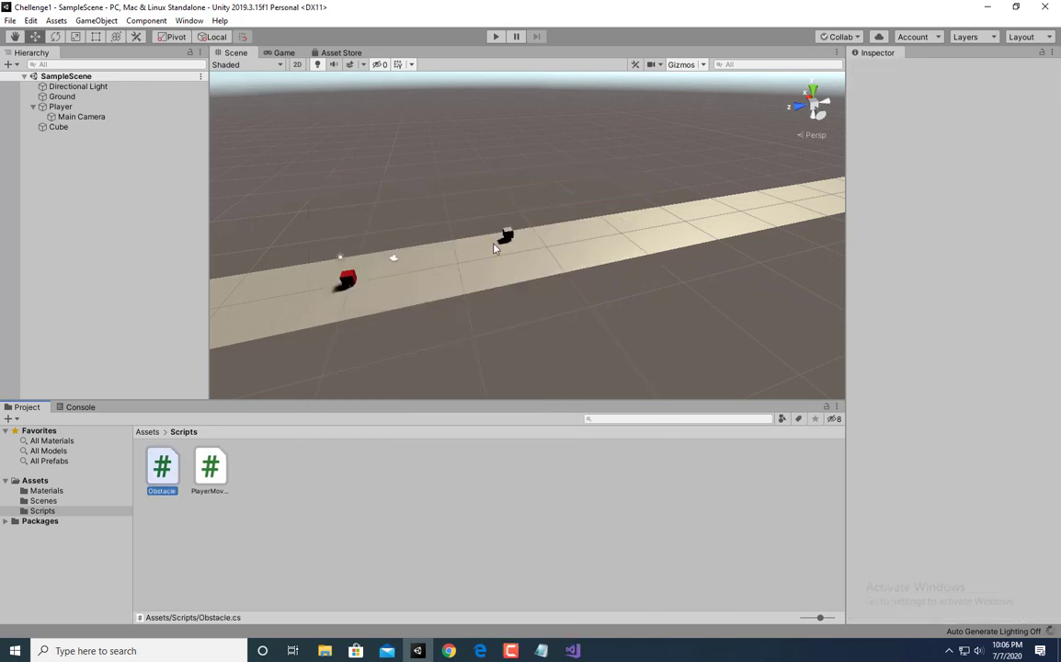
left_click(361, 500)
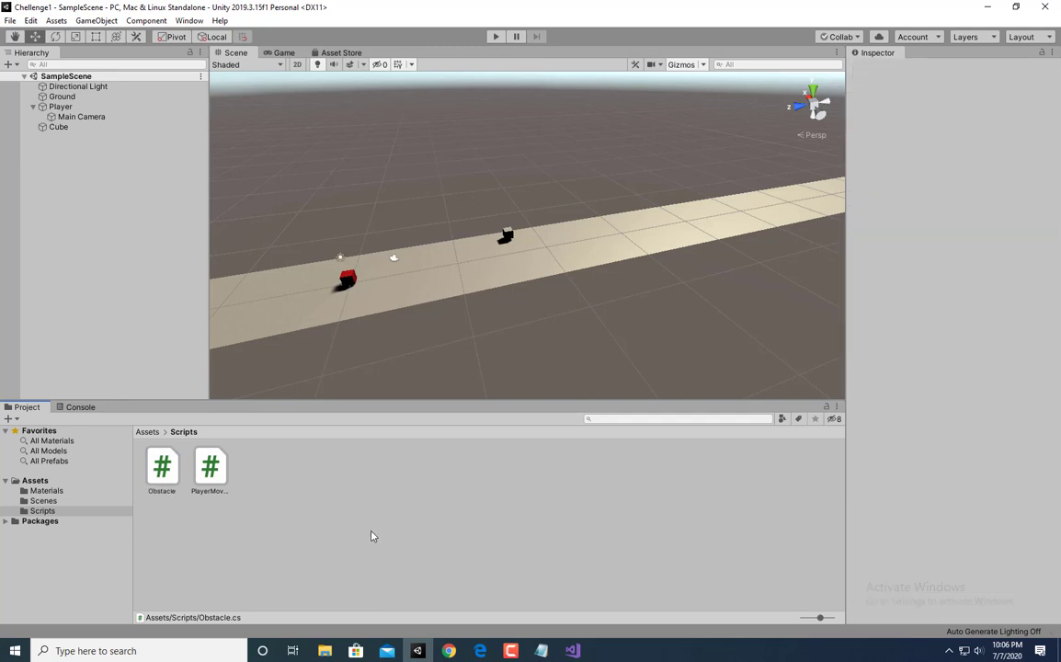
Open the Obstacle script in Visual Studio, delete its Start method and the leftover blank line, and save
double_click(158, 468)
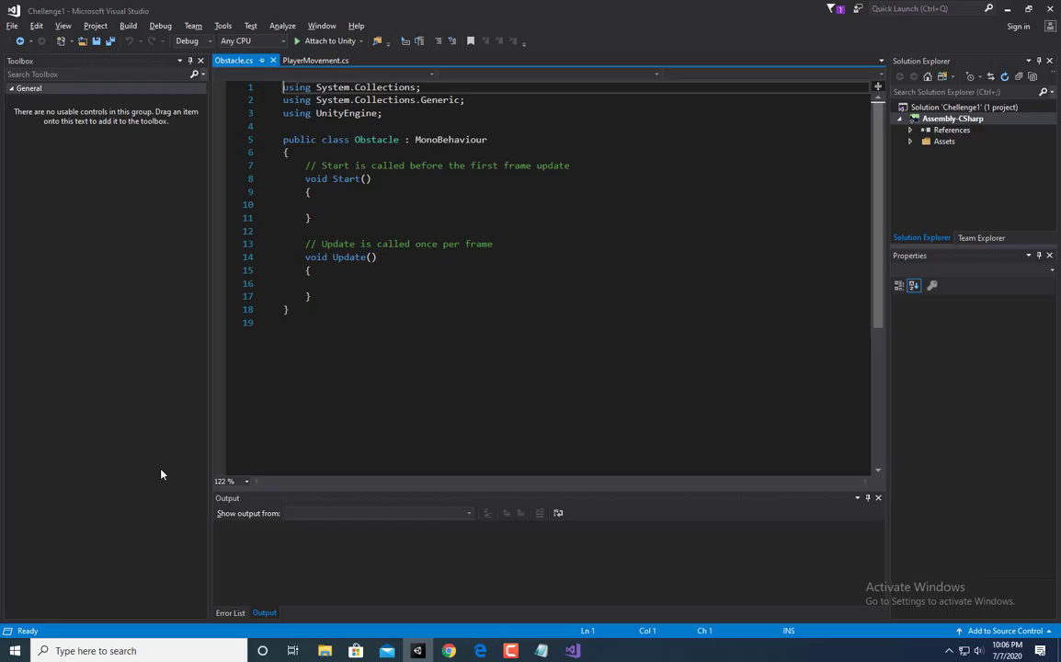
left_click_drag(311, 237, 220, 177)
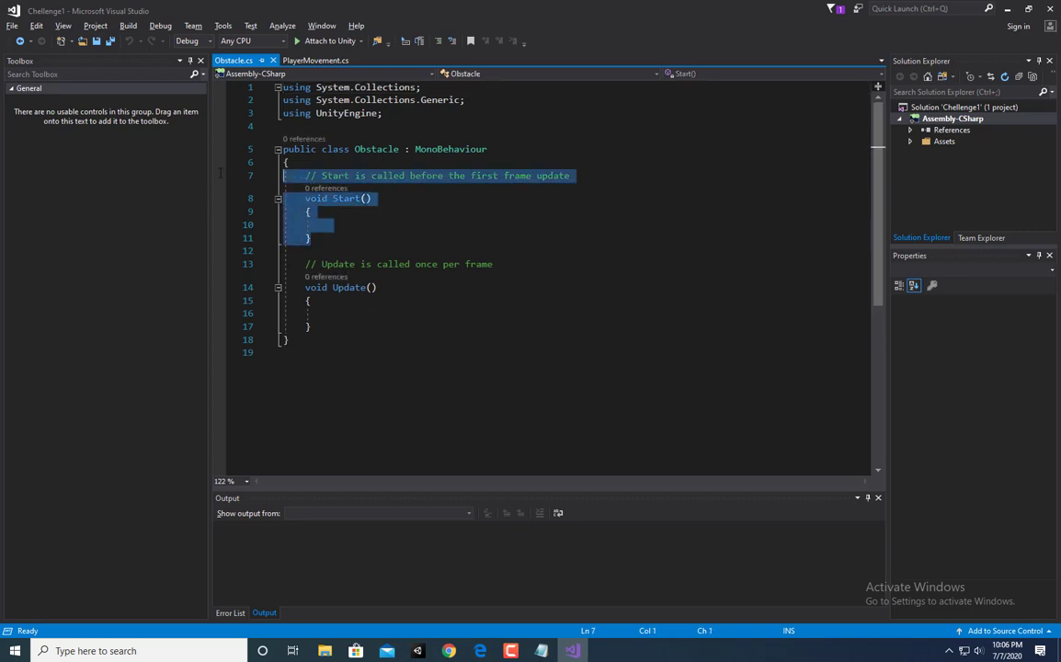
key("BackSpace")
key("ctrl+s")
left_click_drag(308, 189, 308, 179)
key("BackSpace")
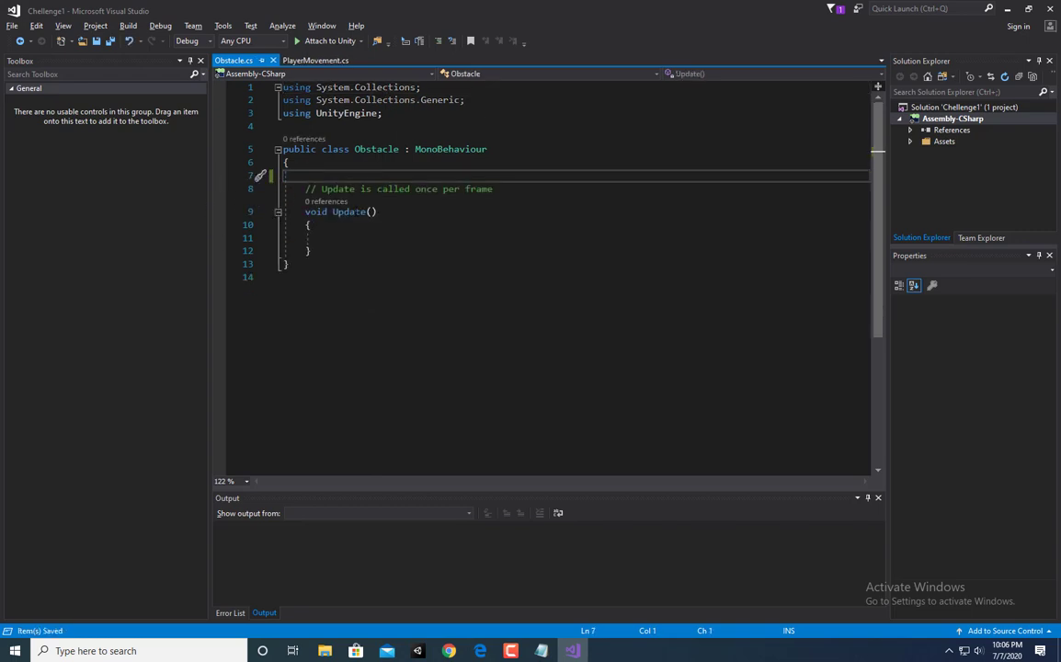
Rename the Update method to OnCollisionEnter, give it the parameter Collision other, and save the script
double_click(354, 212)
type("OnC")
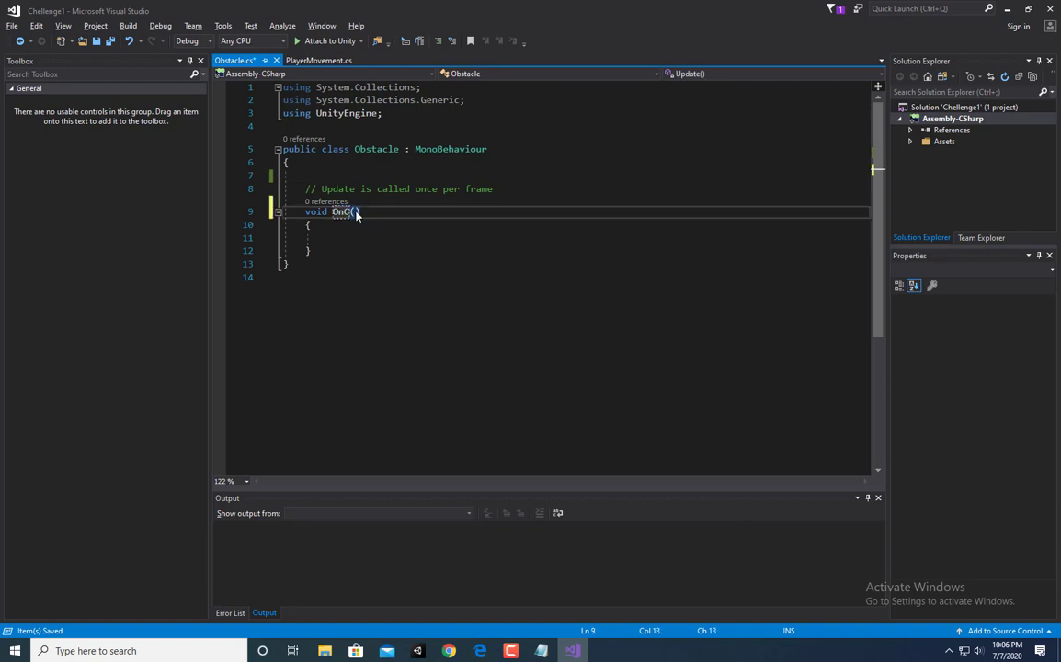
type("ollisionEnter")
key("Right")
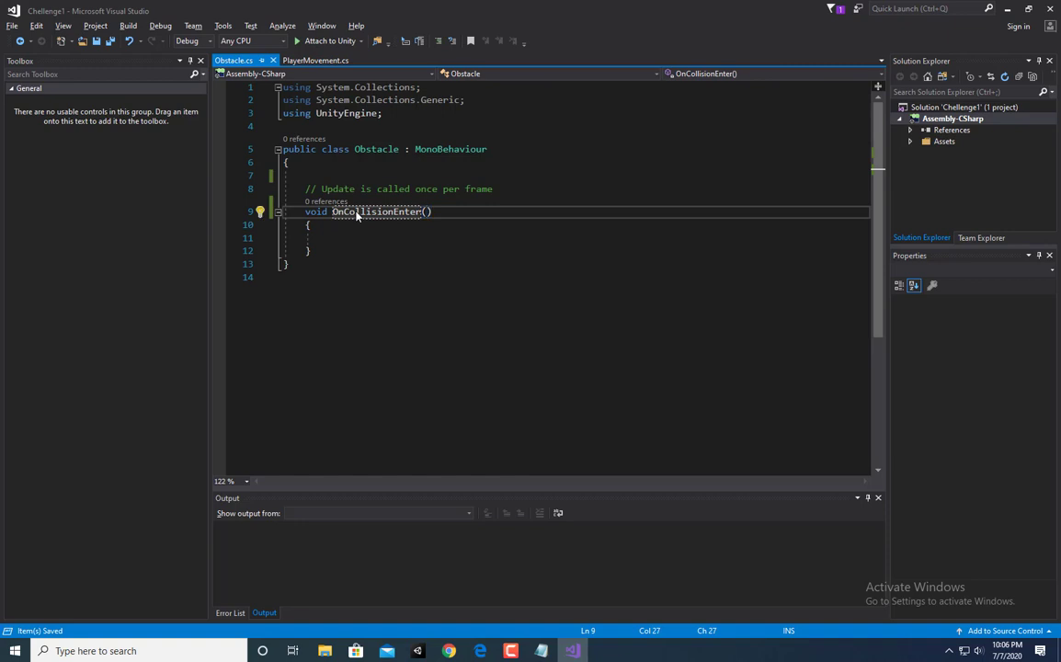
type("Colli")
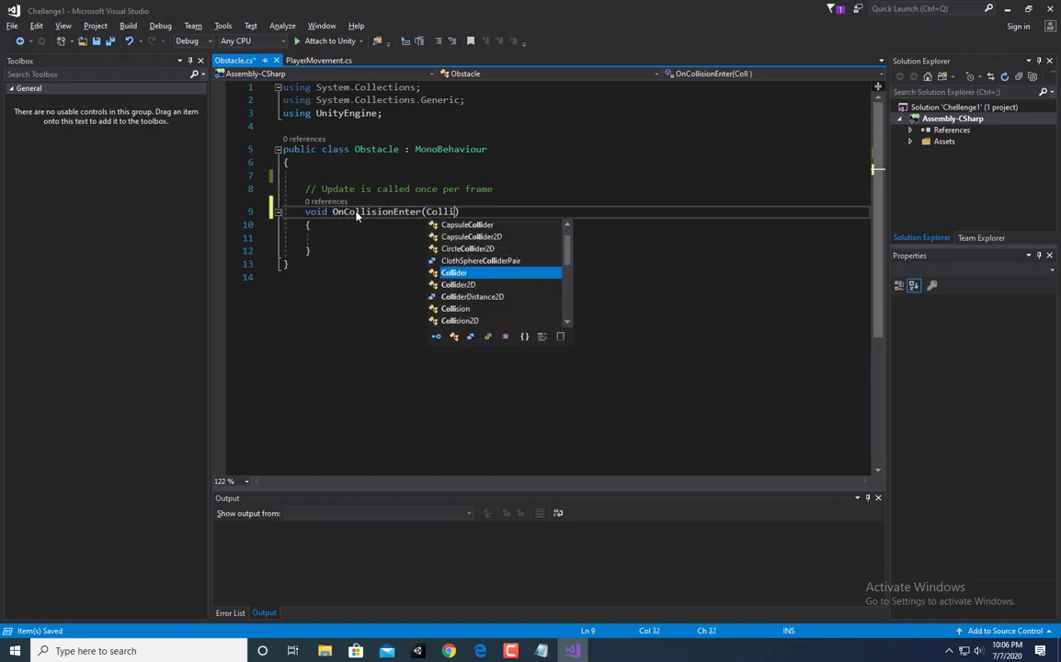
type("sion ")
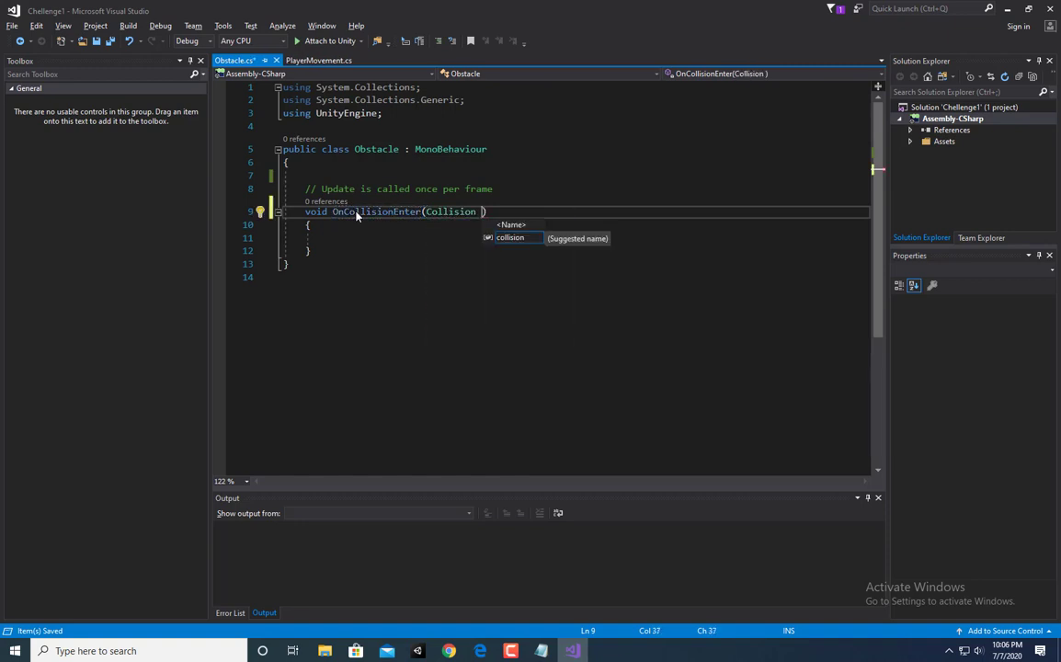
type("other")
key("ctrl+s")
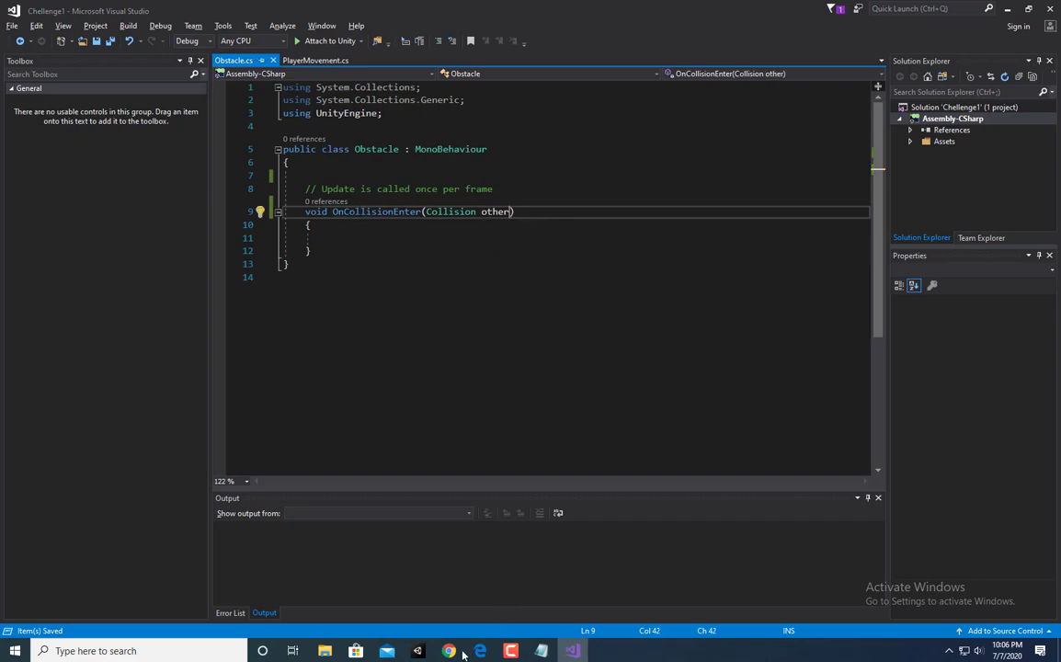
left_click(452, 651)
left_click(453, 651)
left_click(368, 253)
Add an if statement with an empty condition and an empty braced body inside OnCollisionEnter, and save the script
left_click(359, 240)
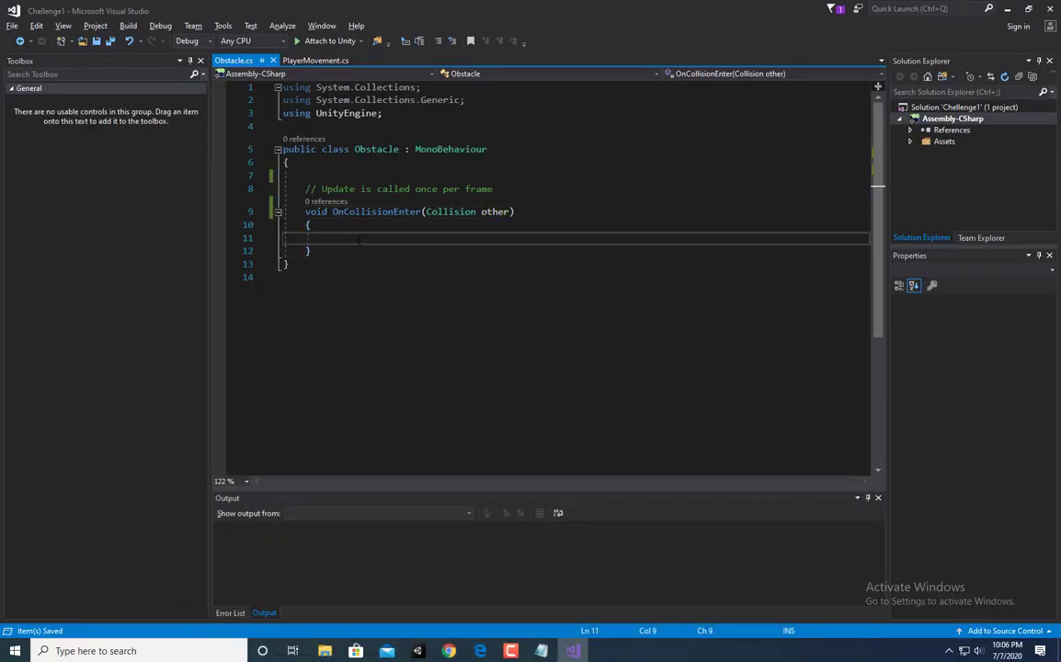
type("ir")
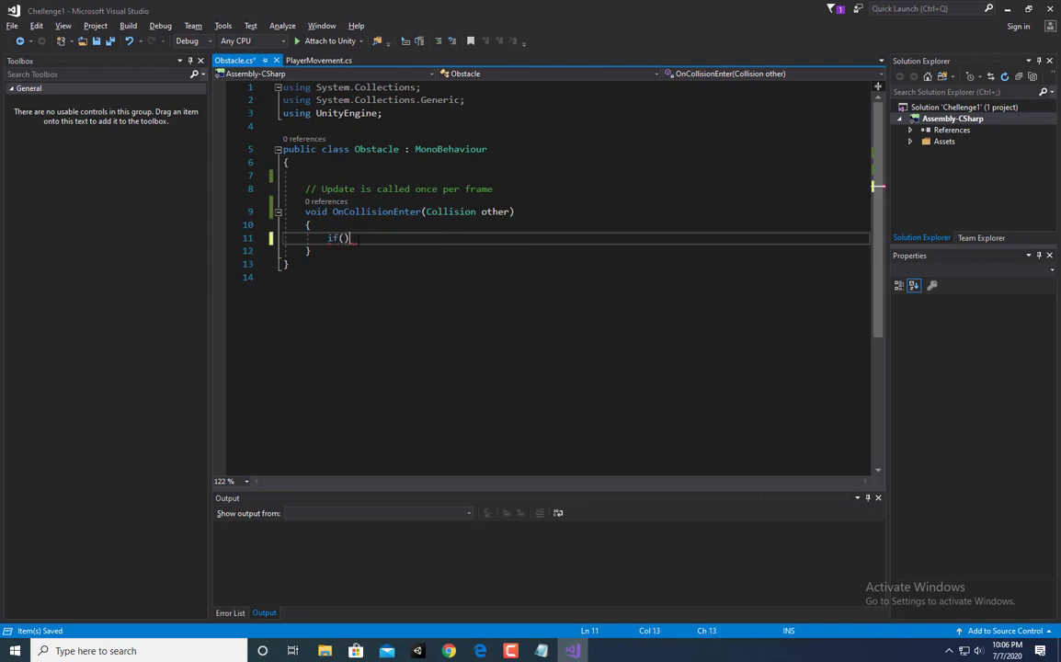
key("Return")
type("{")
key("Return")
key("ctrl+s")
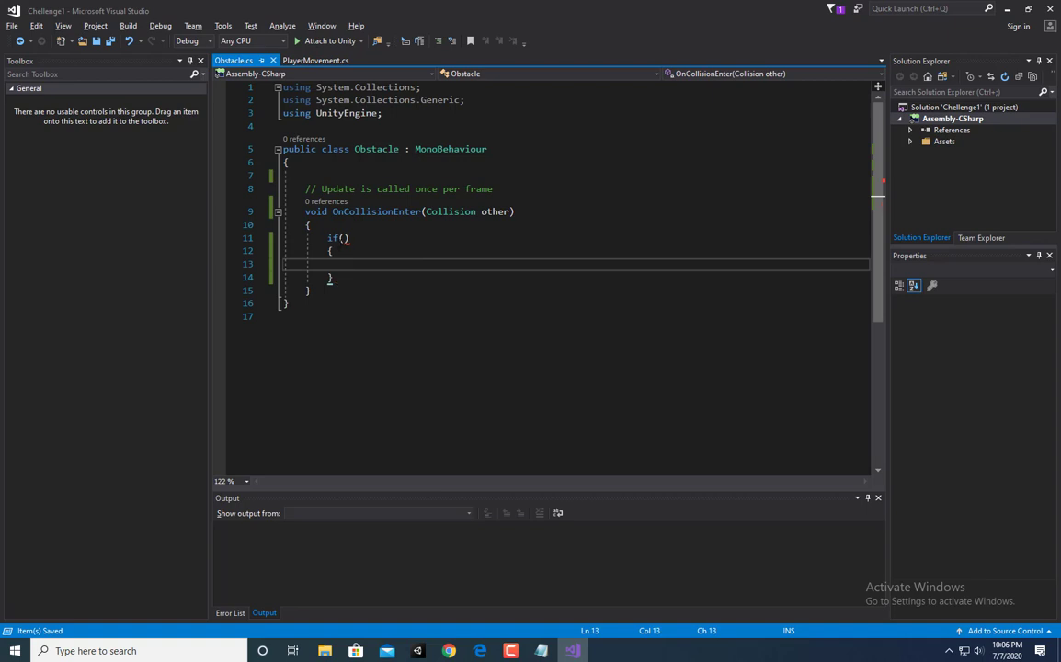
Set the if condition to other.gameObject.tag == "Player" and save the Obstacle script
left_click(342, 242)
type("other")
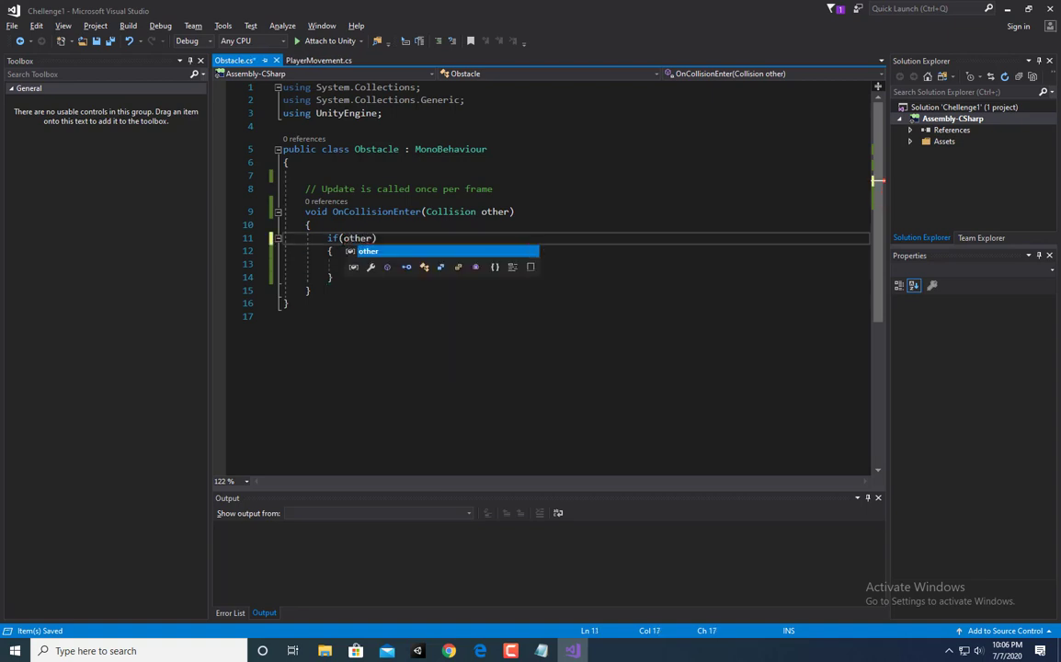
type(".gameObject")
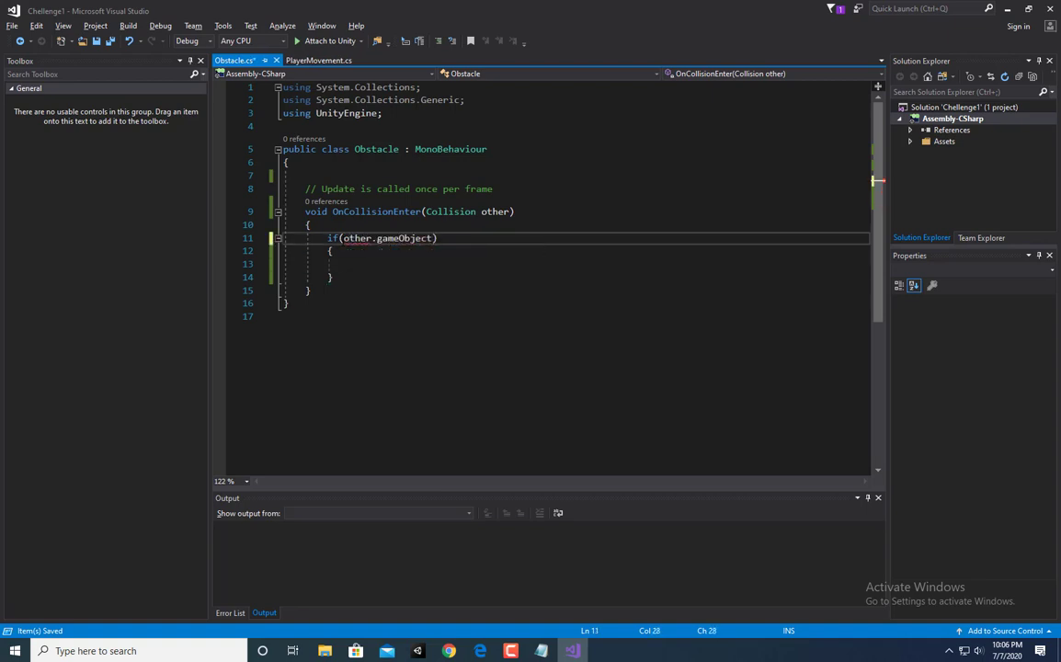
type(".tag")
key("BackSpace")
key("ctrl+s")
left_click(421, 265)
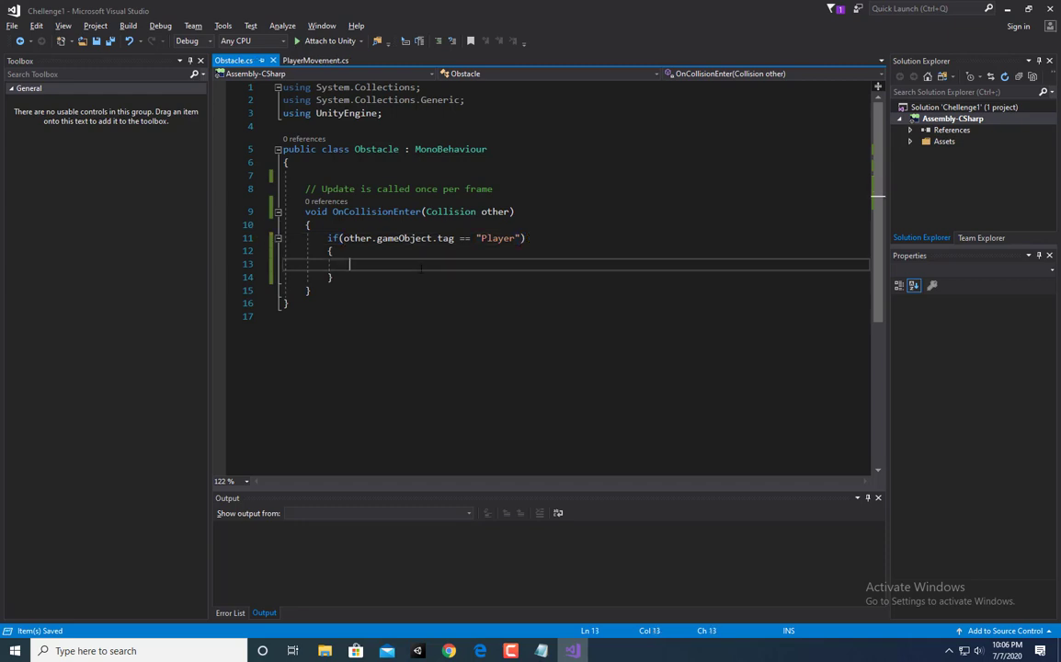
type("Tim")
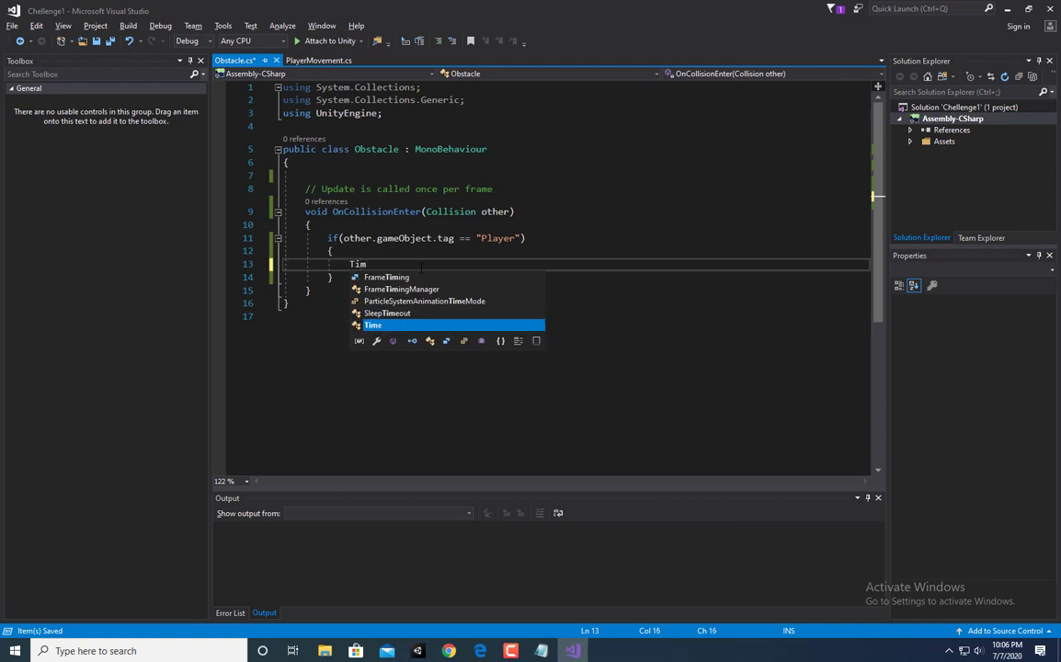
key("BackSpace")
key("BackSpace")
key("BackSpace")
key("Escape")
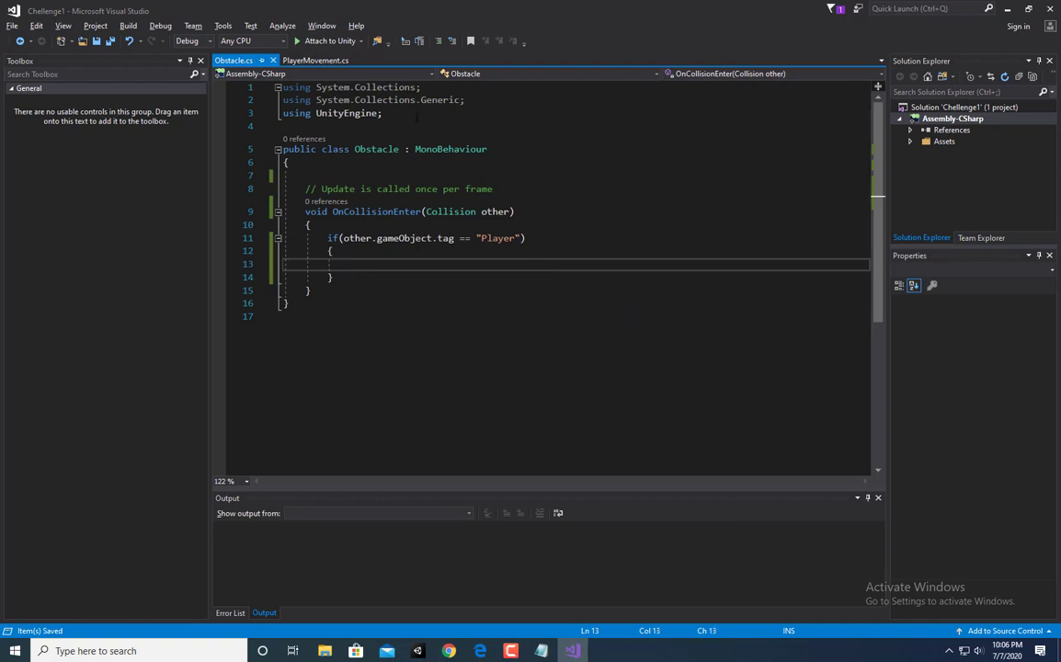
Add a using UnityEngine.SceneManagement directive below the existing using lines and save the script
left_click(417, 117)
key("ctrl+d")
type(".Scene;")
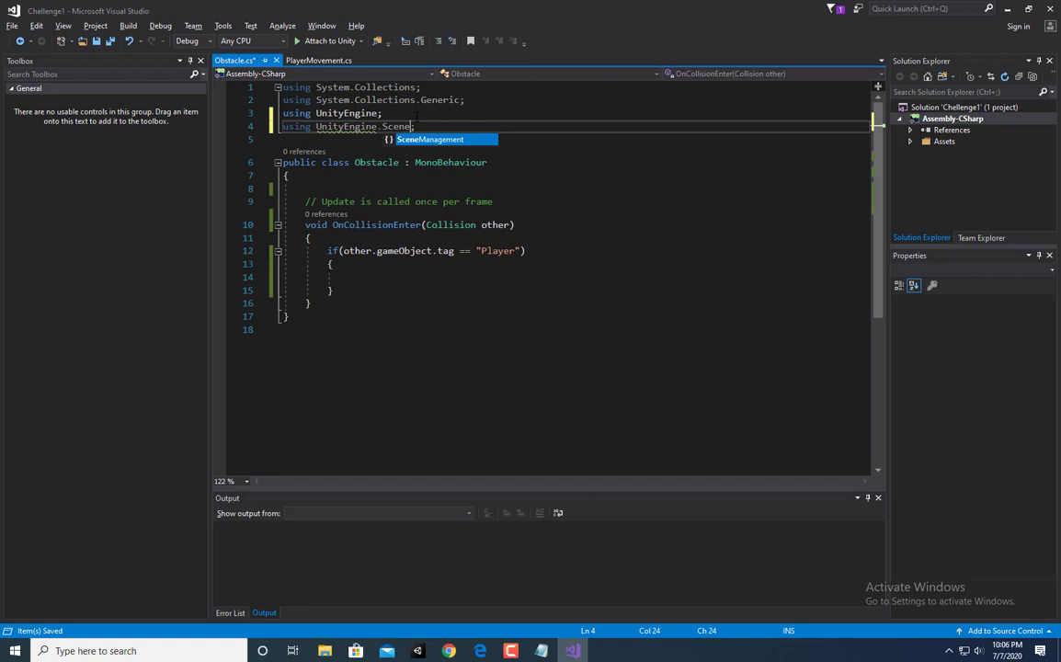
key("Tab")
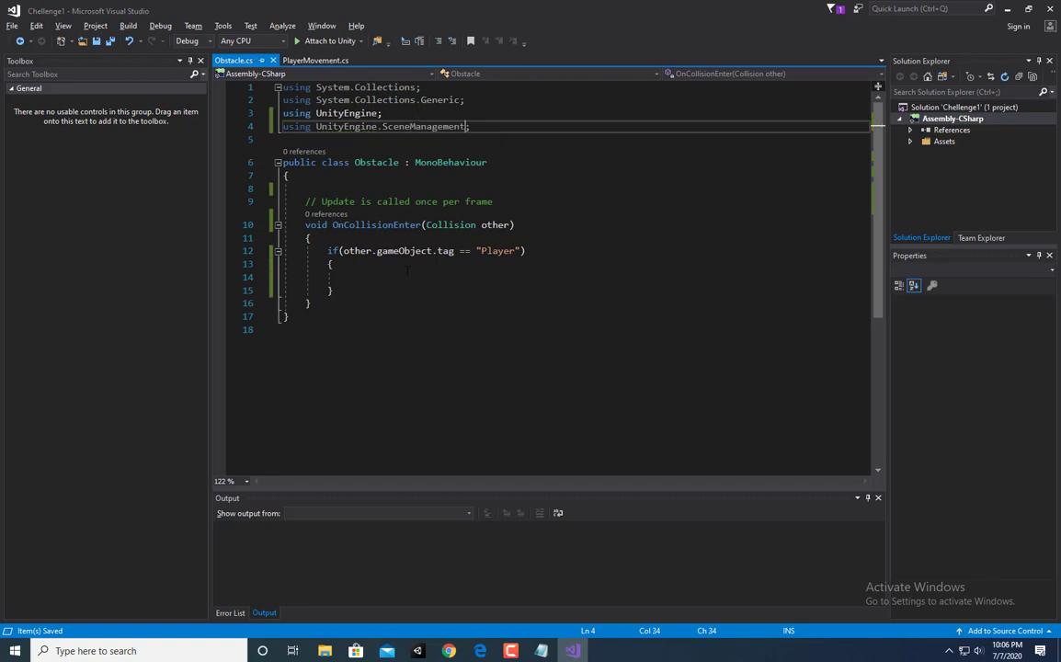
Start a SceneManager.LoadScene call inside the body of the Player tag check
left_click(401, 278)
type("Scene")
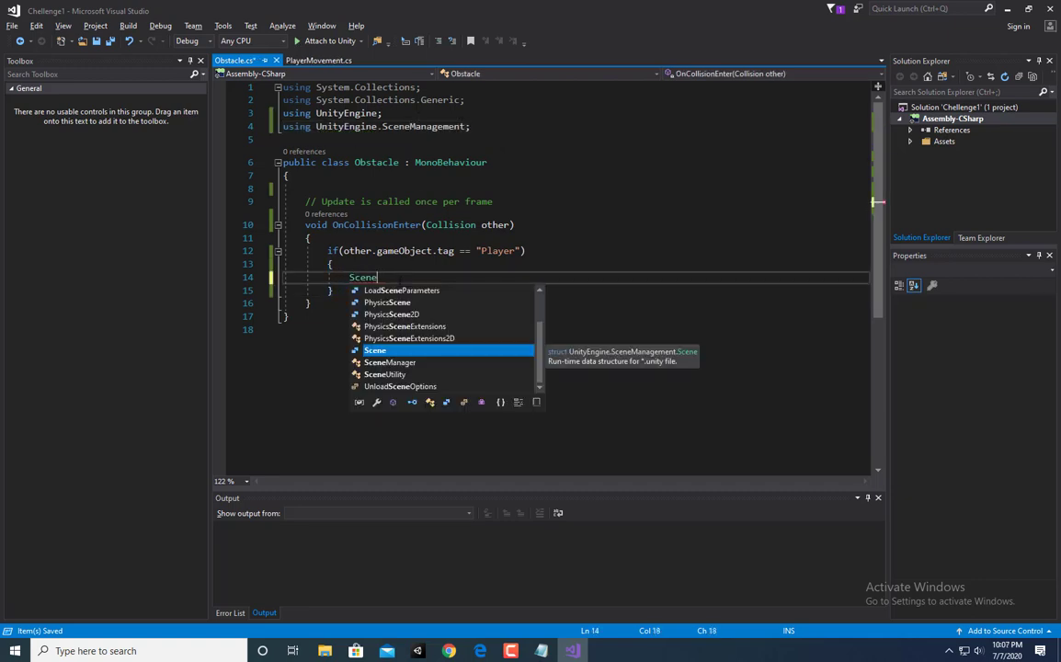
type("Manager.LoadScene")
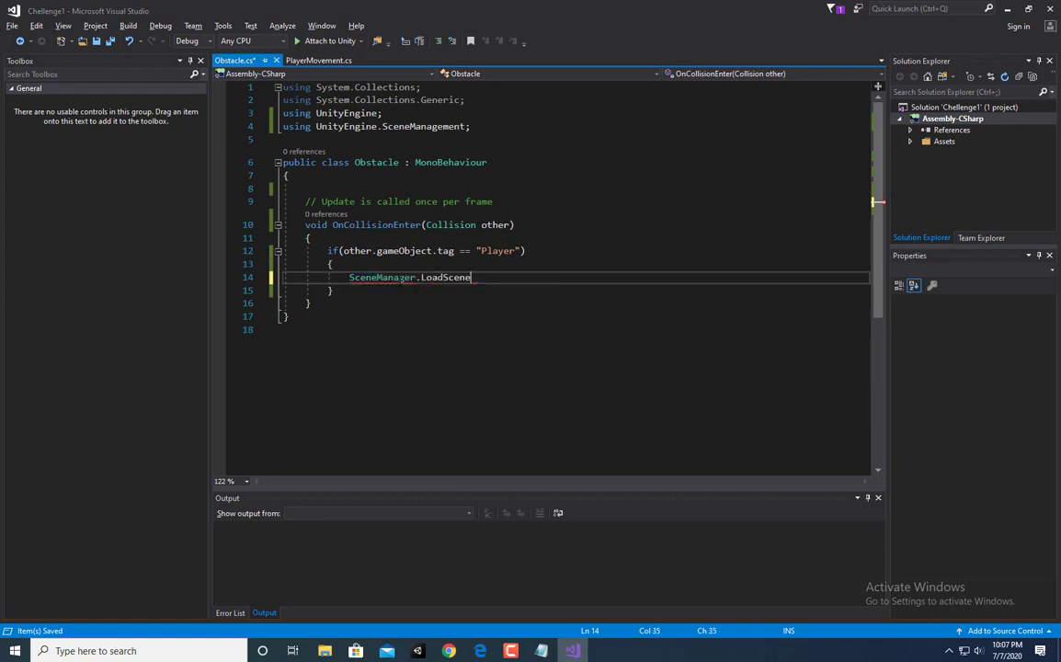
type("(")
Try SceneManager.GetActiveScene().buildIndex as the argument of the LoadScene call
type("Scene")
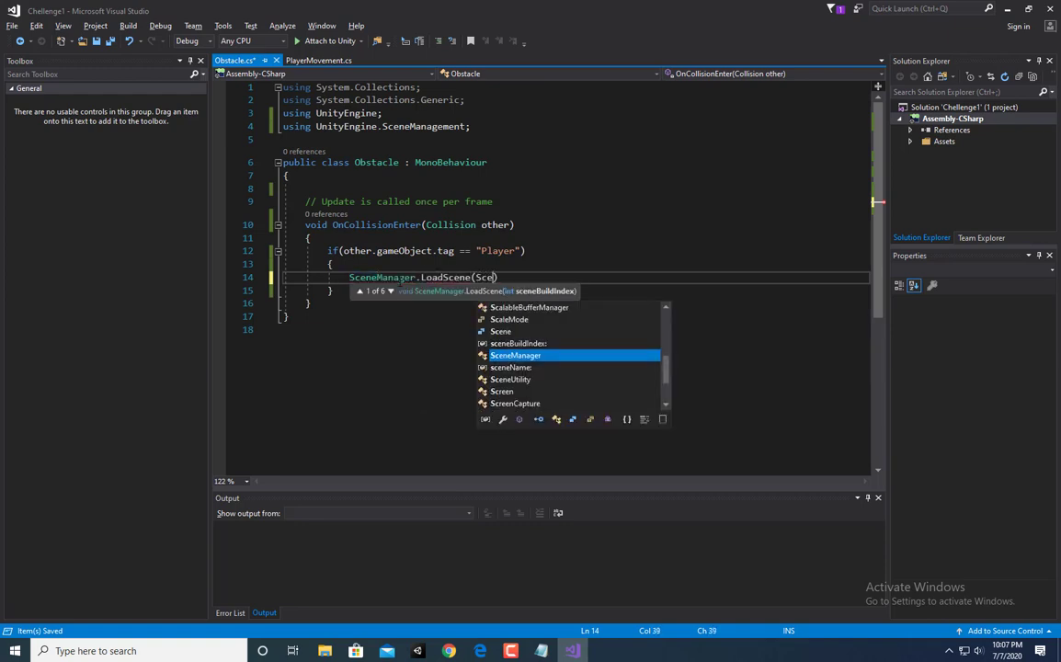
key("Down")
key("Down")
key("Tab")
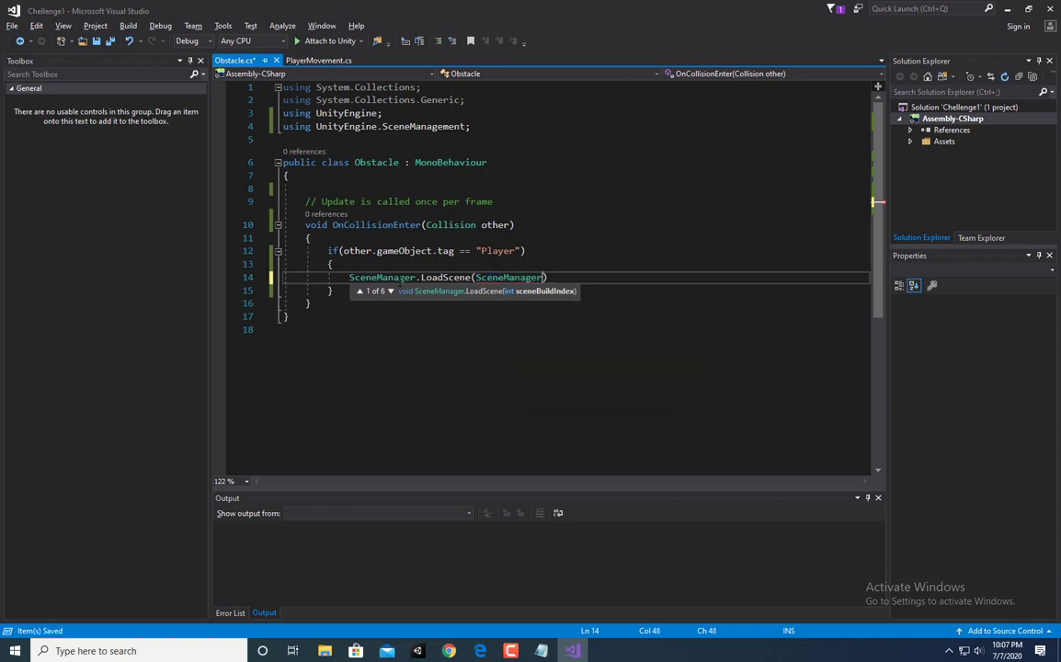
type(".GetA")
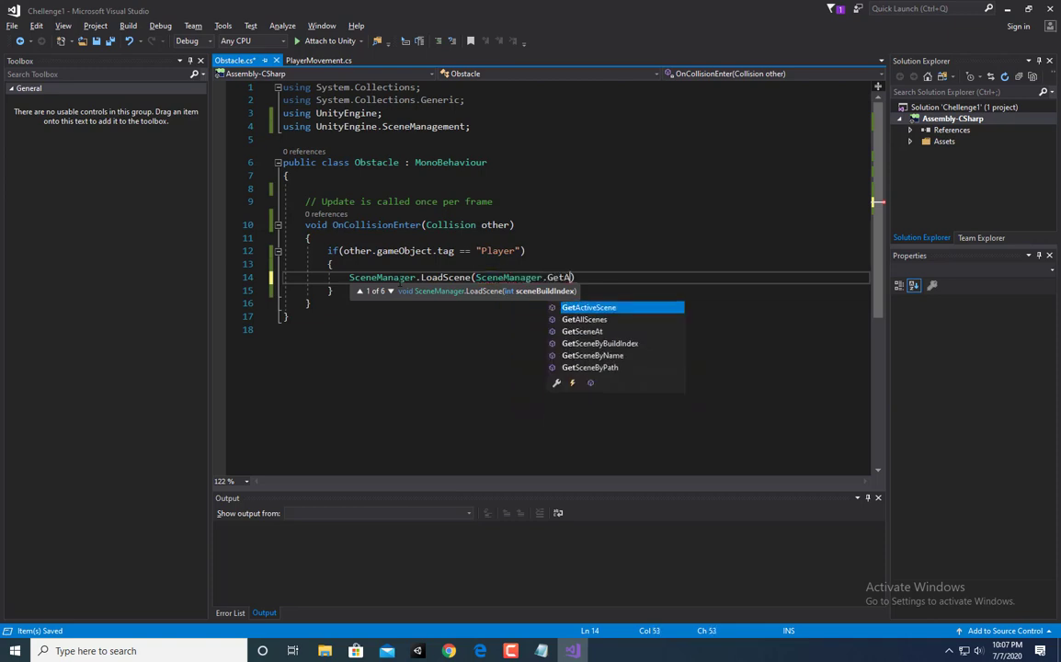
key("Tab")
type("().")
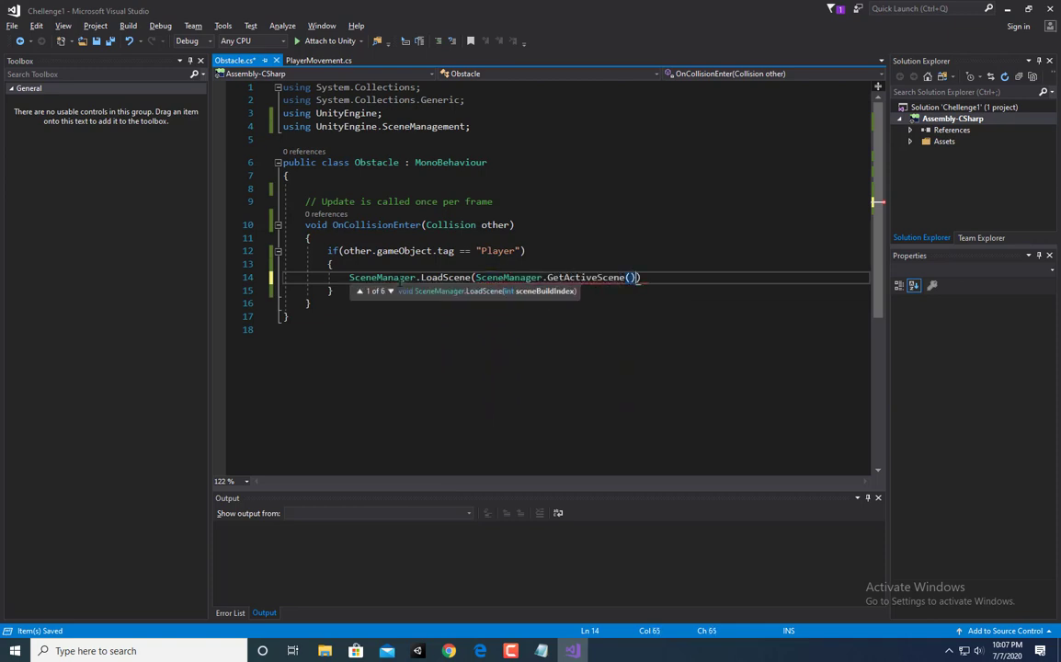
type("Bui")
key("Tab")
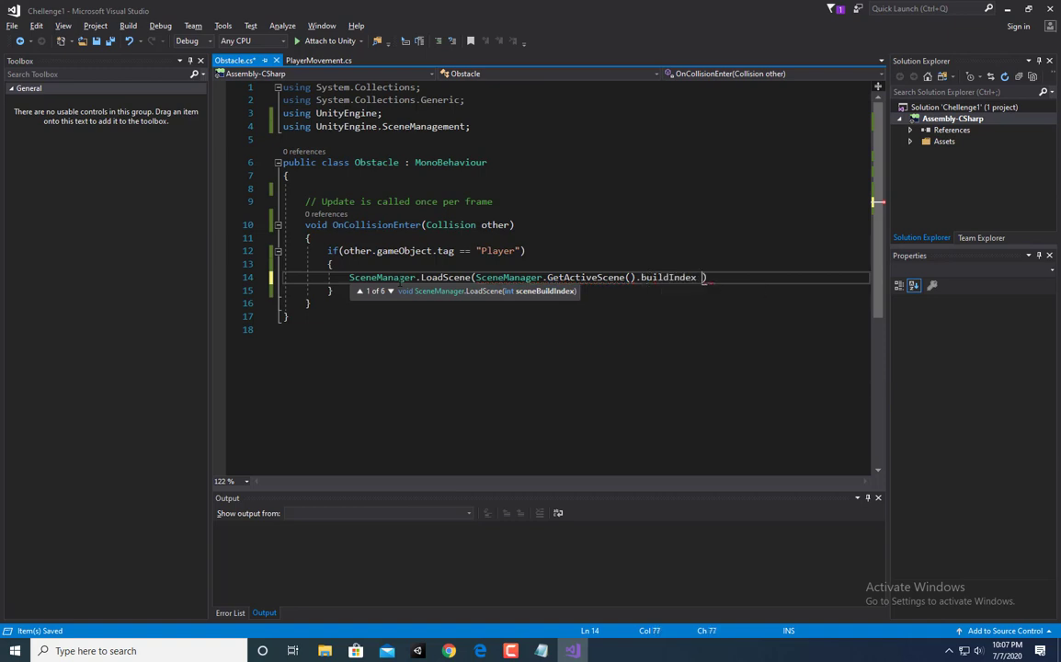
Delete the SceneManager.GetActiveScene().buildIndex argument from the LoadScene call
key("ctrl+BackSpace")
key("ctrl+BackSpace")
key("ctrl+BackSpace")
key("ctrl+BackSpace")
key("ctrl+BackSpace")
key("ctrl+BackSpace")
key("ctrl+BackSpace")
key("ctrl+BackSpace")
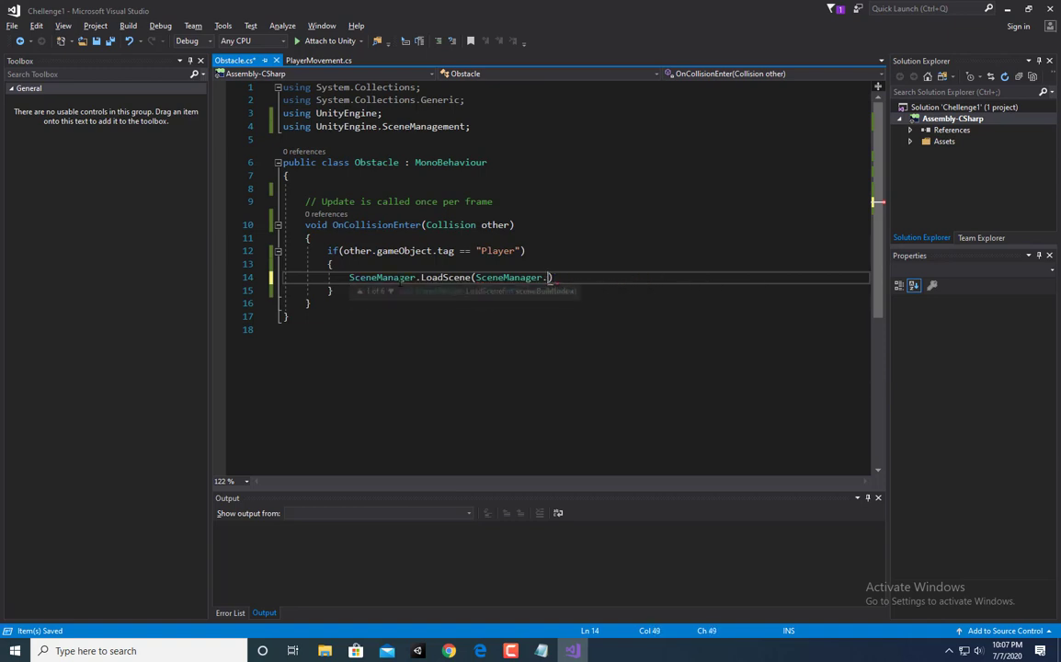
Complete the statement as SceneManager.LoadScene(0); and save the Obstacle script
type("(0")
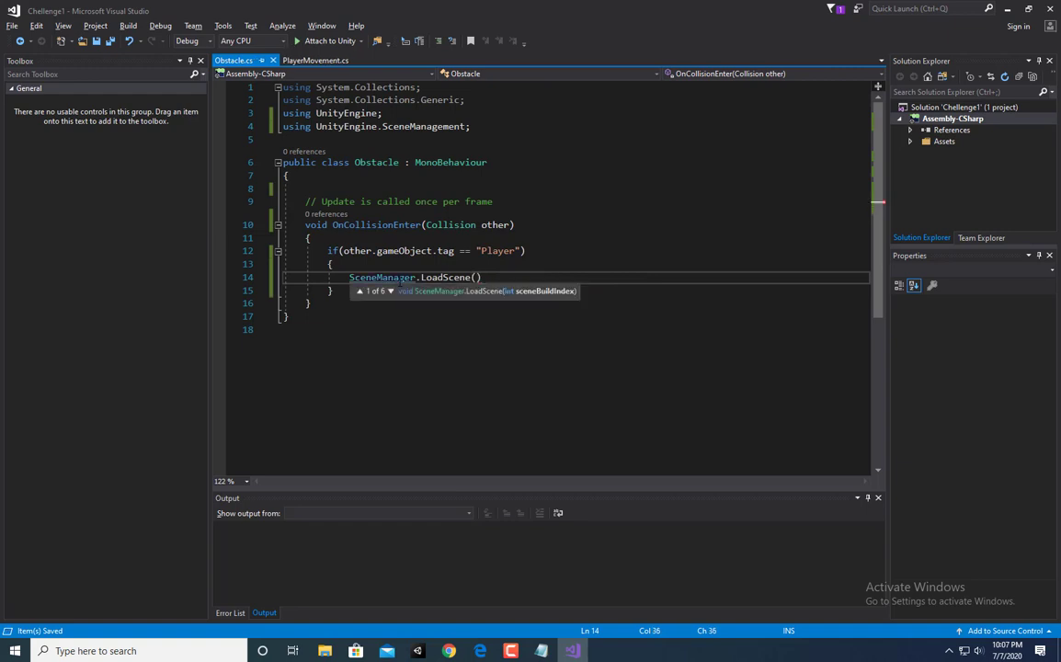
key("ctrl+s")
type(")")
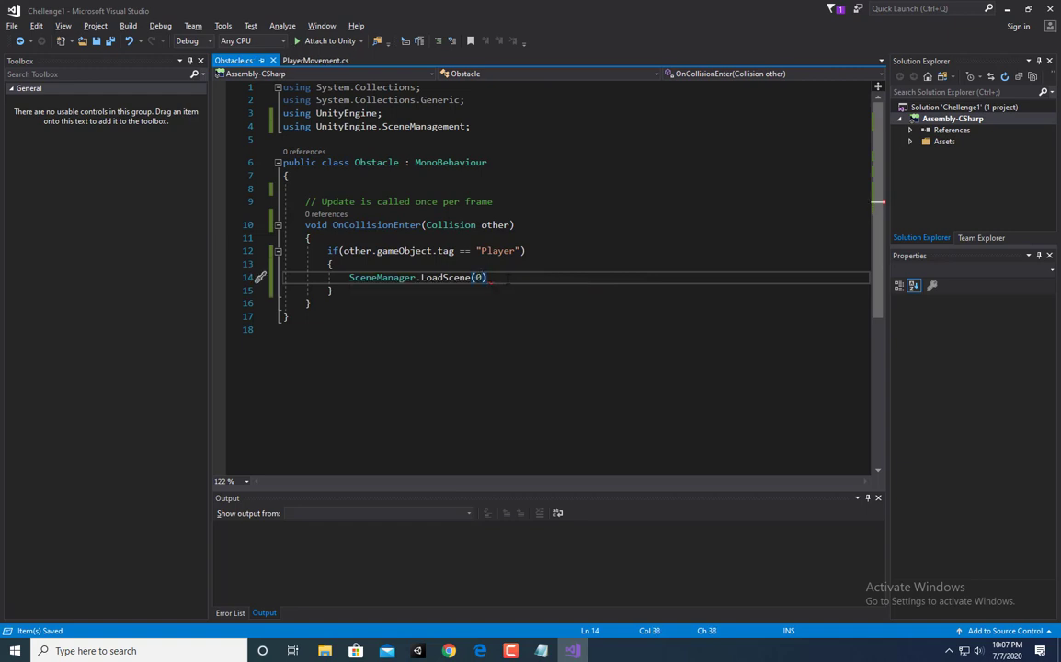
type(";")
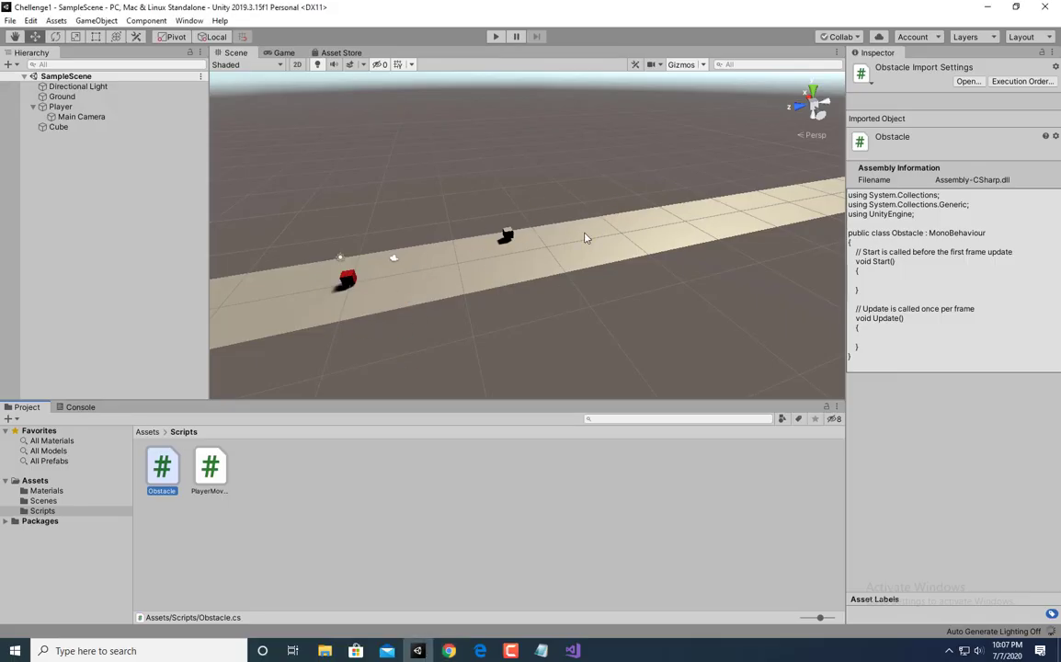
left_click(514, 241)
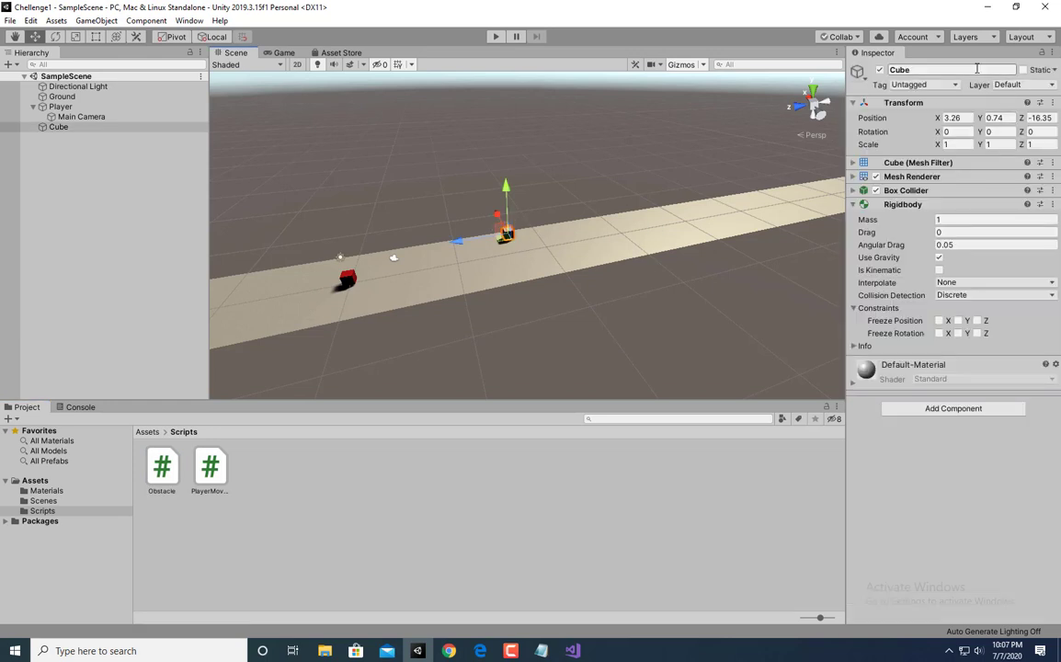
left_click(46, 491)
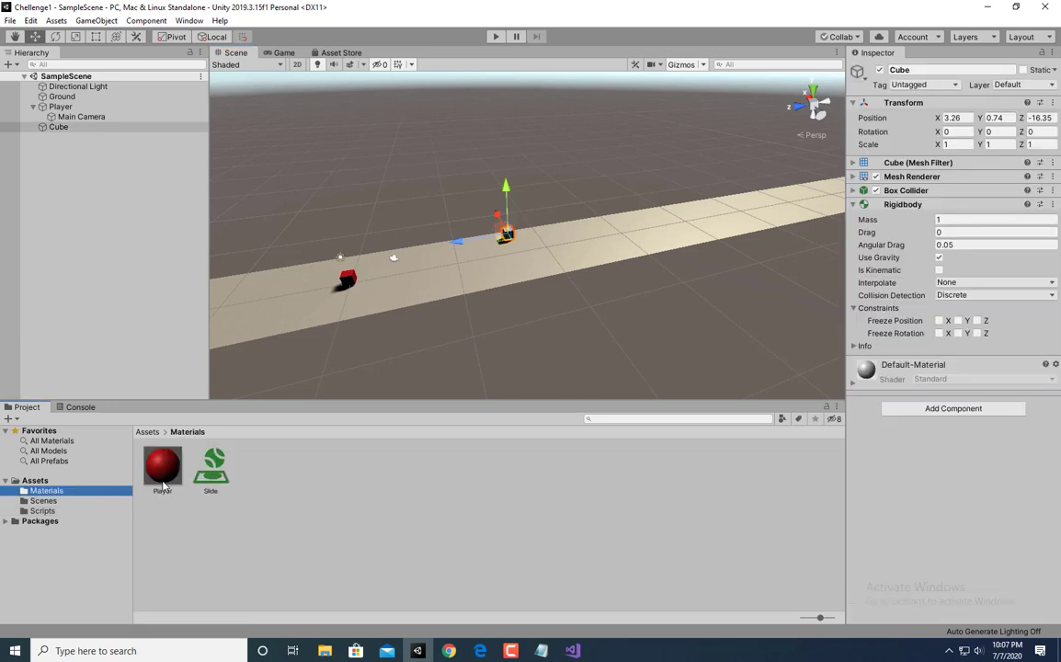
left_click_drag(162, 469, 753, 175)
key("ctrl+z")
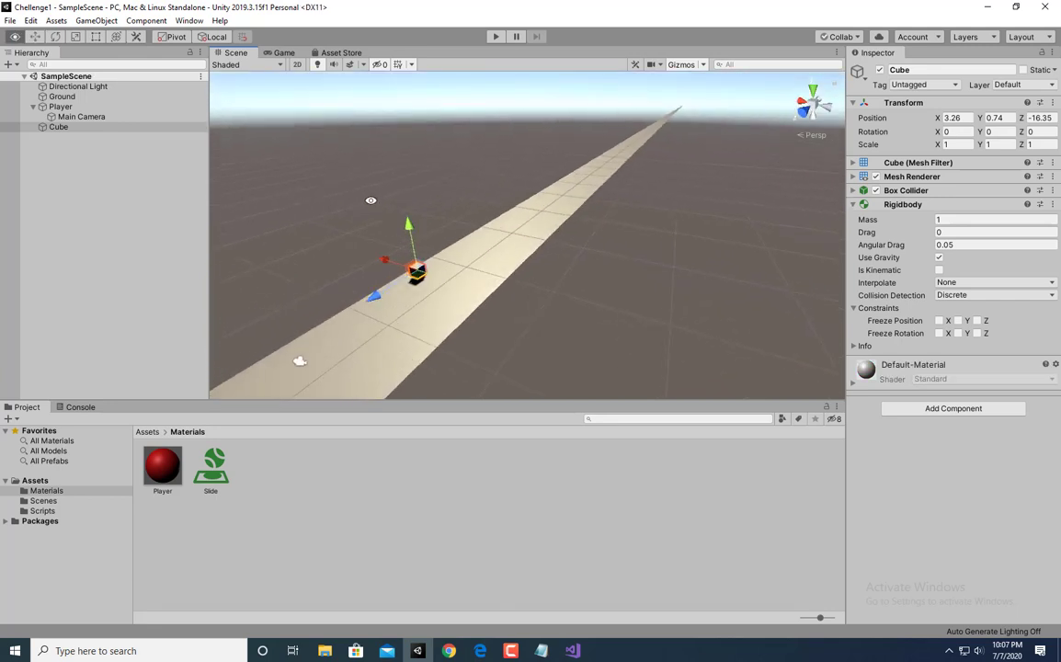
left_click_drag(371, 199, 301, 194, "alt")
left_click(495, 37)
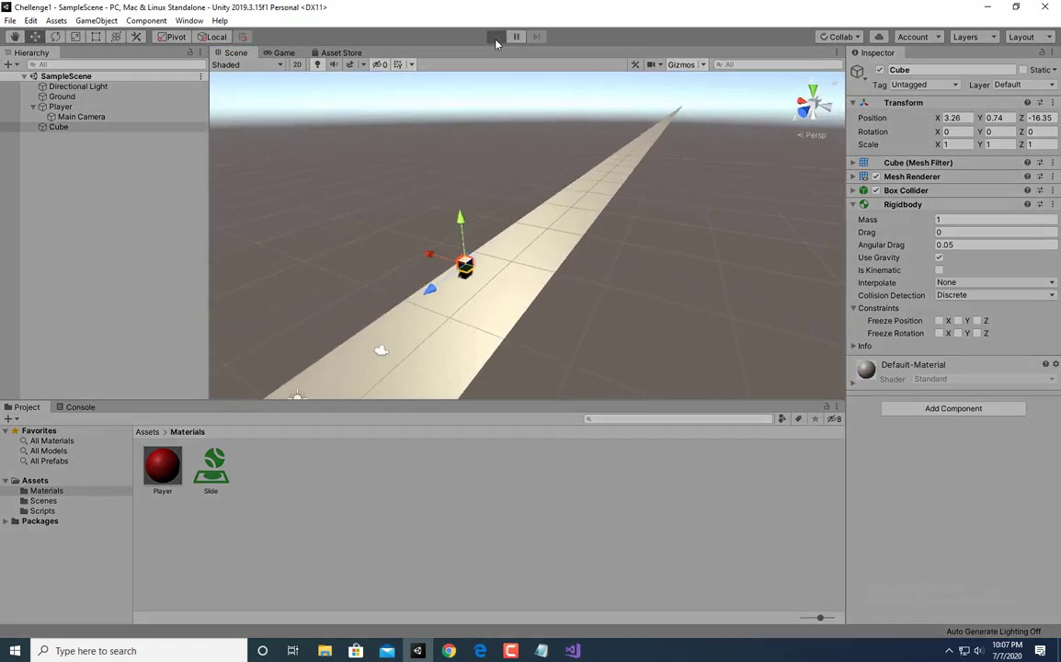
left_click(495, 36)
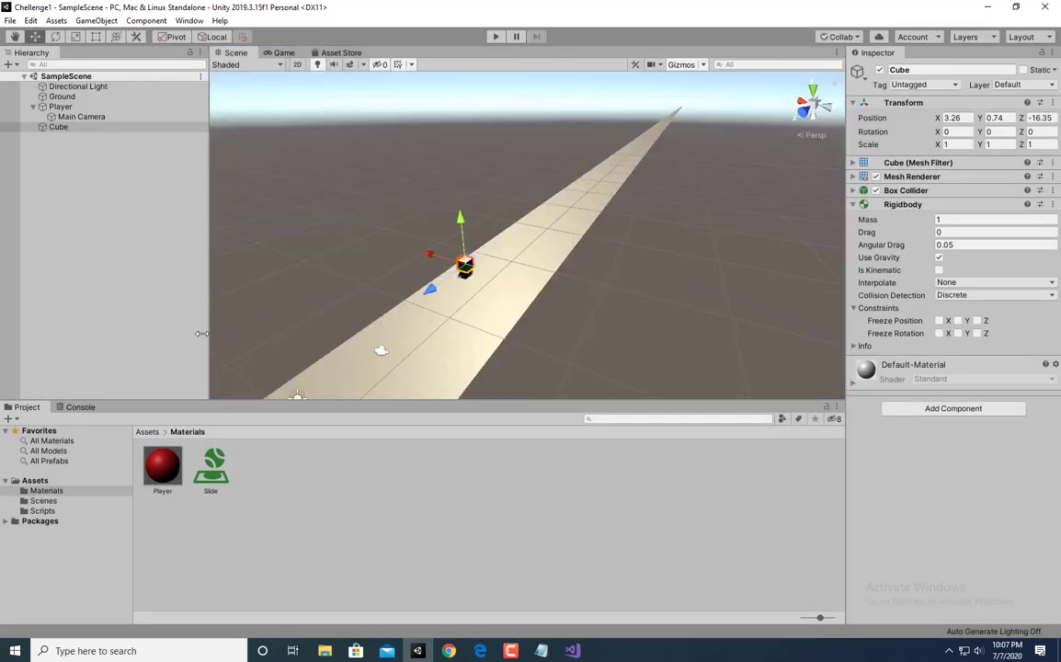
Rename the Cube object in the Unity scene to Obstacle
left_click(105, 128)
left_click(103, 128)
type("Obstacl")
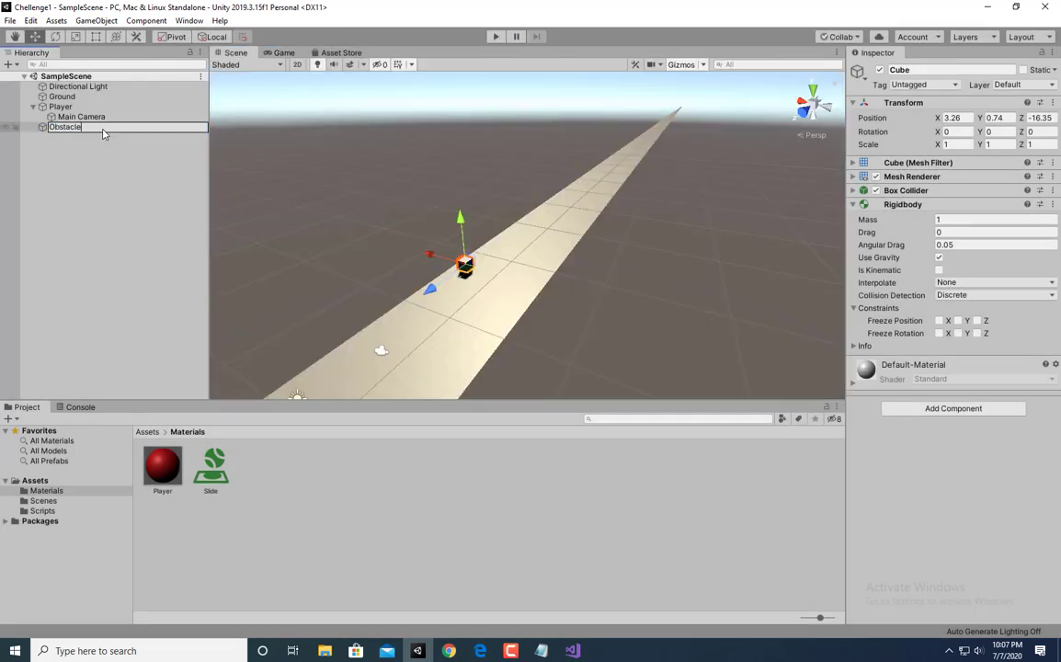
key("Return")
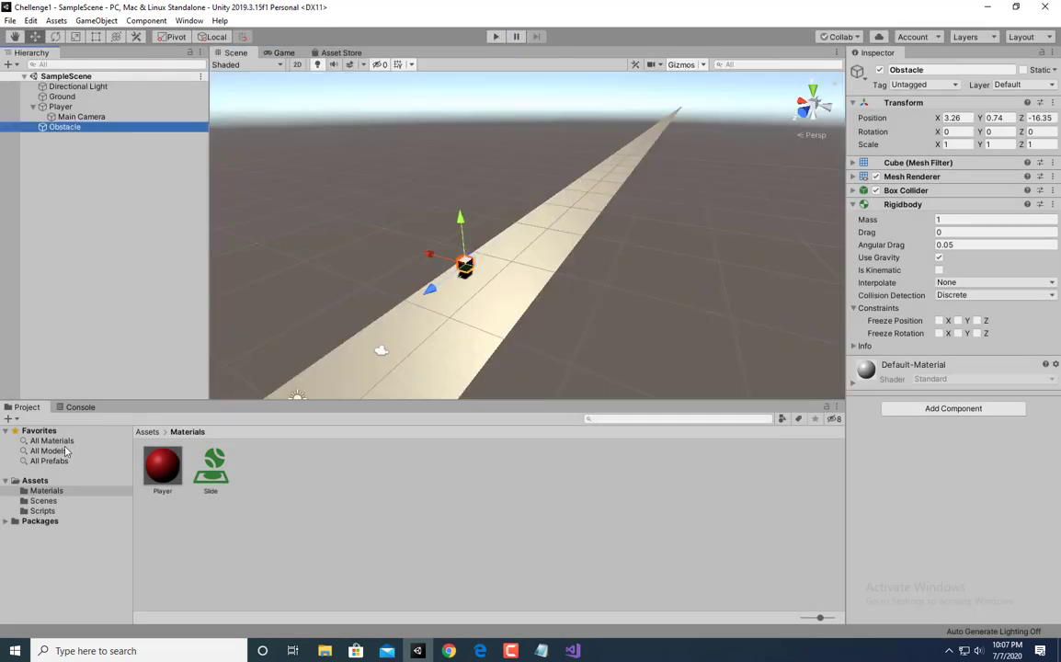
Attach the Obstacle script from the Scripts folder to the Obstacle object and briefly test-play the game
left_click(44, 502)
left_click(44, 512)
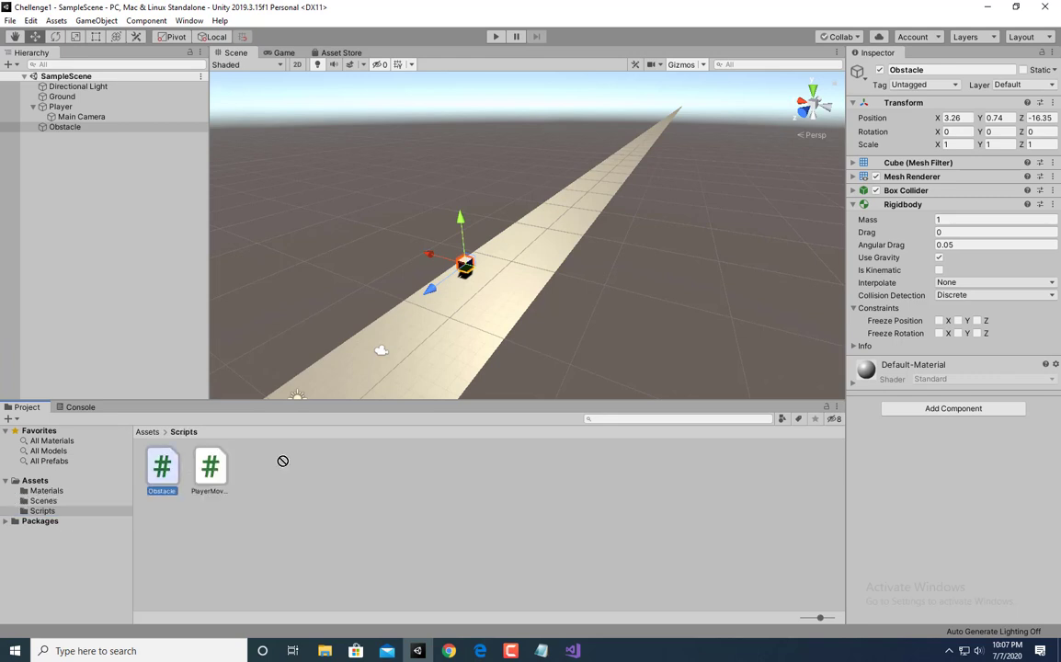
left_click_drag(945, 482, 945, 480)
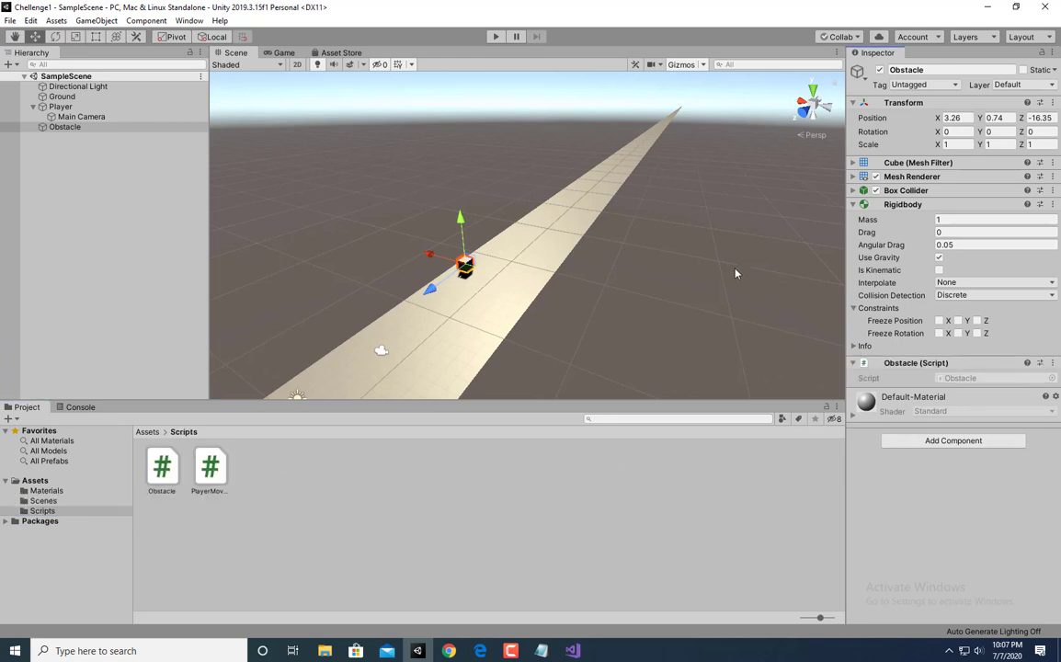
left_click(494, 36)
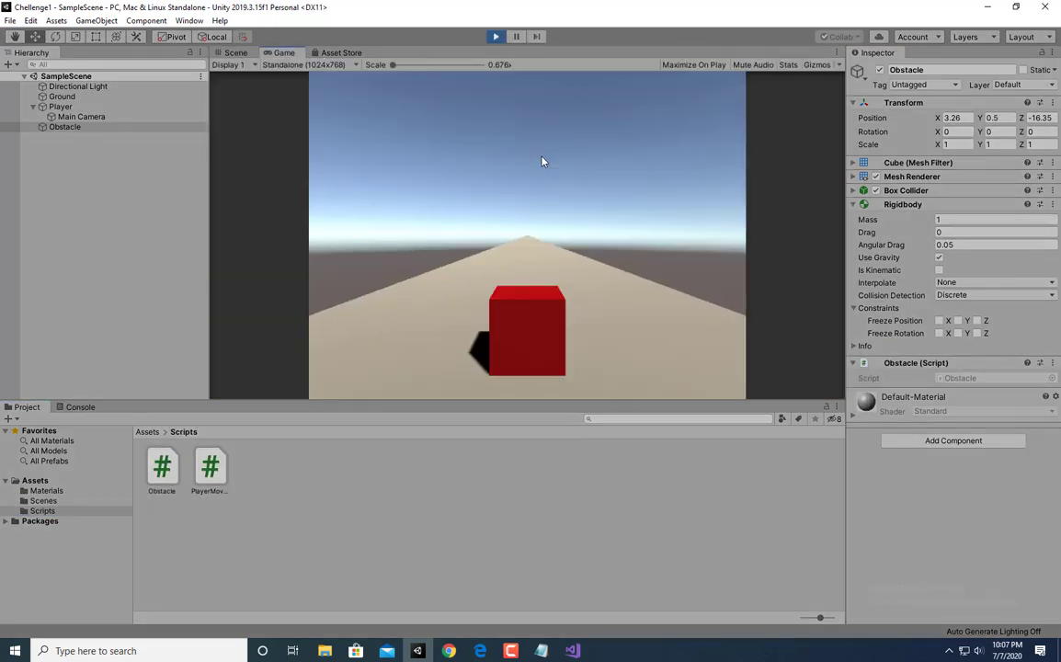
key("ctrl+p")
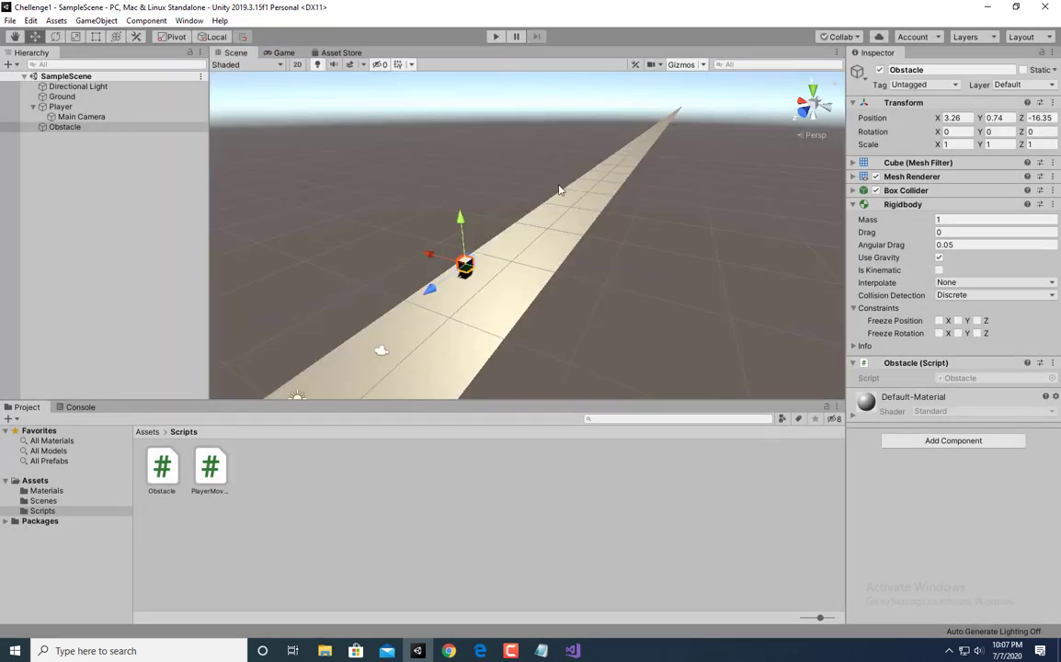
Move the Obstacle object to about X 0.86, Z 9.28 on the track and briefly run play mode
left_click_drag(559, 189, 241, 293, "alt")
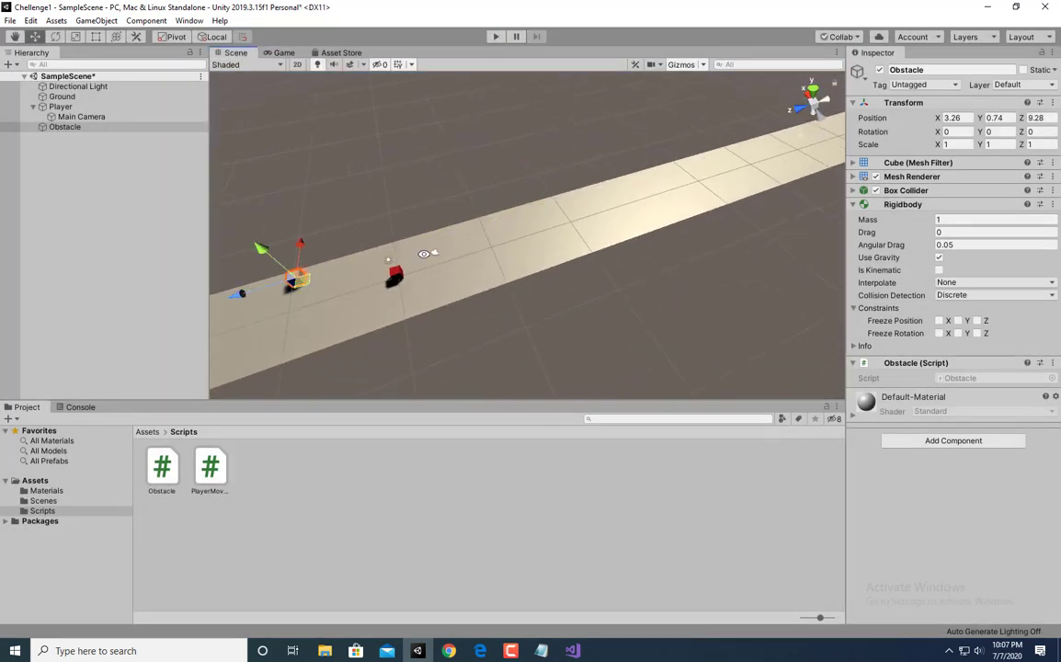
left_click_drag(424, 254, 465, 241, "alt")
left_click_drag(347, 237, 348, 253)
left_click(496, 37)
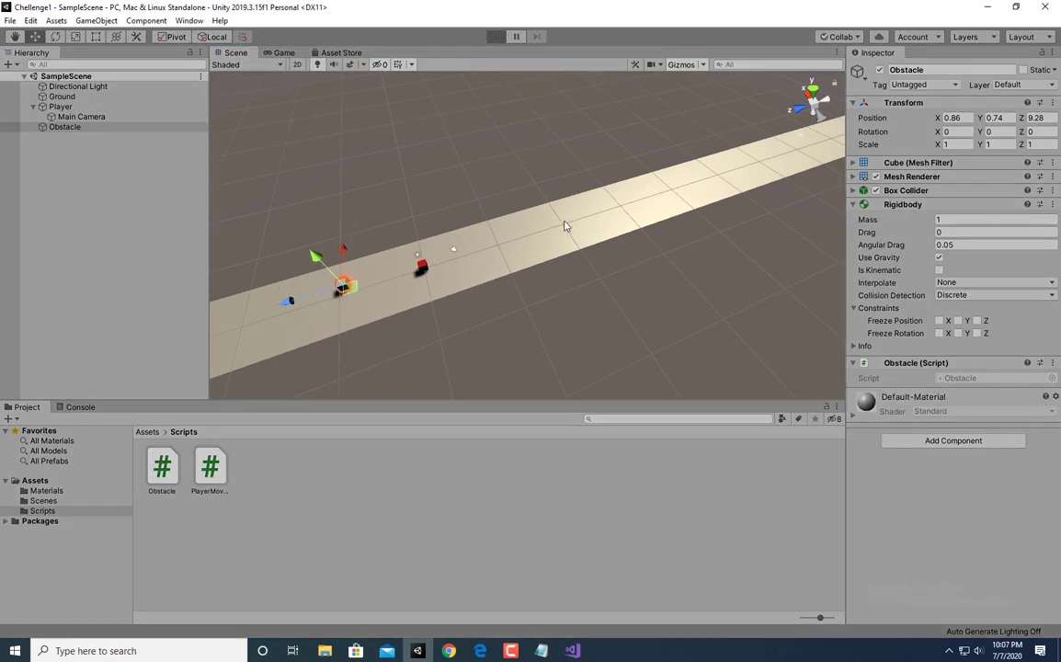
left_click(498, 40)
Move the obstacle farther along the track to about Z 29.5 and save the scene
right_click_drag(438, 244, 358, 248, "alt")
left_click_drag(368, 226, 468, 293)
left_click_drag(377, 277, 265, 311)
key("ctrl+s")
Shift the obstacle sideways, duplicate it twice and spread the copies over the track, the second at about X -0.3, Z 40.15
scroll(424, 290, "down", 3)
left_click_drag(424, 290, 484, 248, "alt")
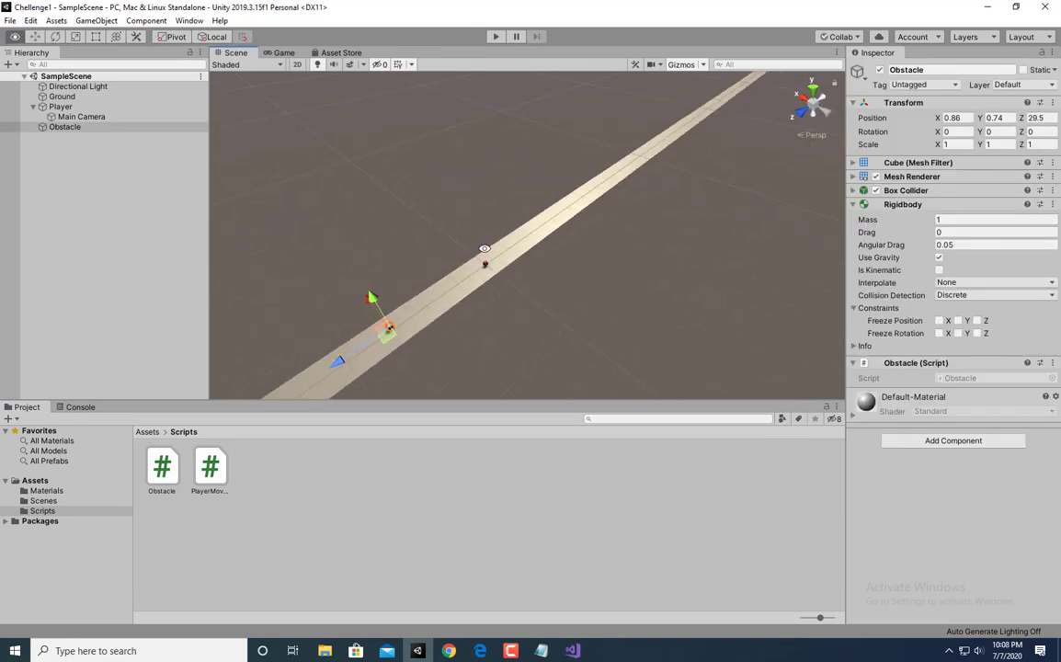
middle_click_drag(484, 248, 640, 185, "alt")
scroll(559, 280, "up", 4, "alt")
left_click_drag(530, 233, 551, 239)
key("ctrl+d")
key("ctrl+d")
left_click_drag(551, 291, 494, 328)
left_click_drag(497, 287, 477, 271)
Duplicate the newest obstacle two more times, moving each copy farther along the track
key("ctrl+d")
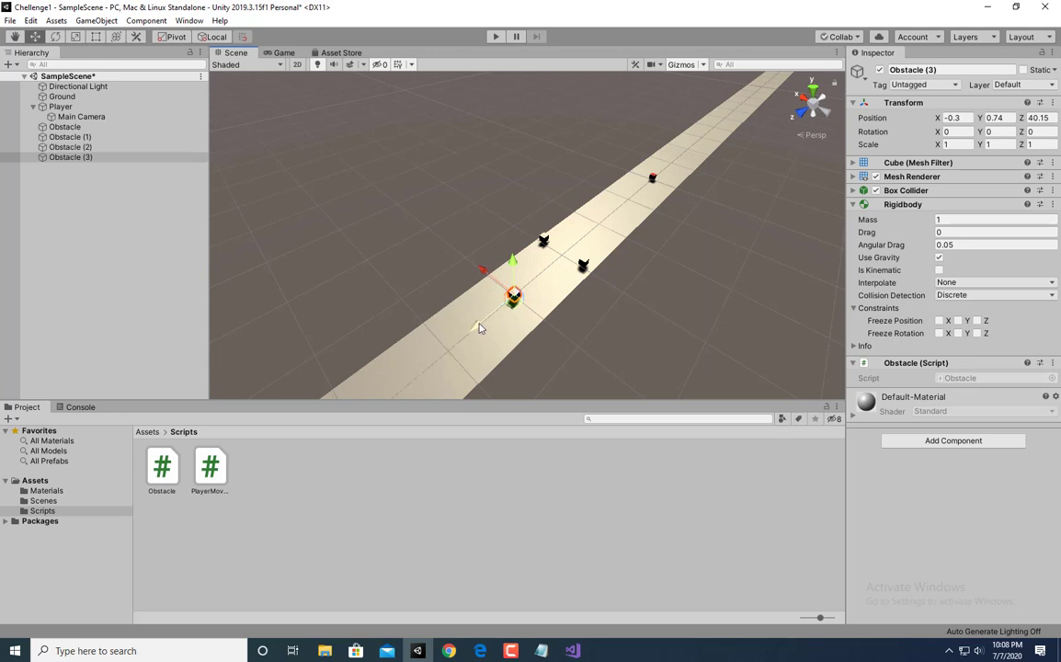
left_click_drag(478, 326, 427, 367)
scroll(428, 332, "down", 3)
key("ctrl+d")
left_click_drag(476, 299, 416, 326)
Duplicate the newest obstacle repeatedly, spreading four more copies along the track up to about X 3.2, Z 68.7
key("ctrl+d")
key("ctrl+s")
key("ctrl+d")
key("ctrl+d")
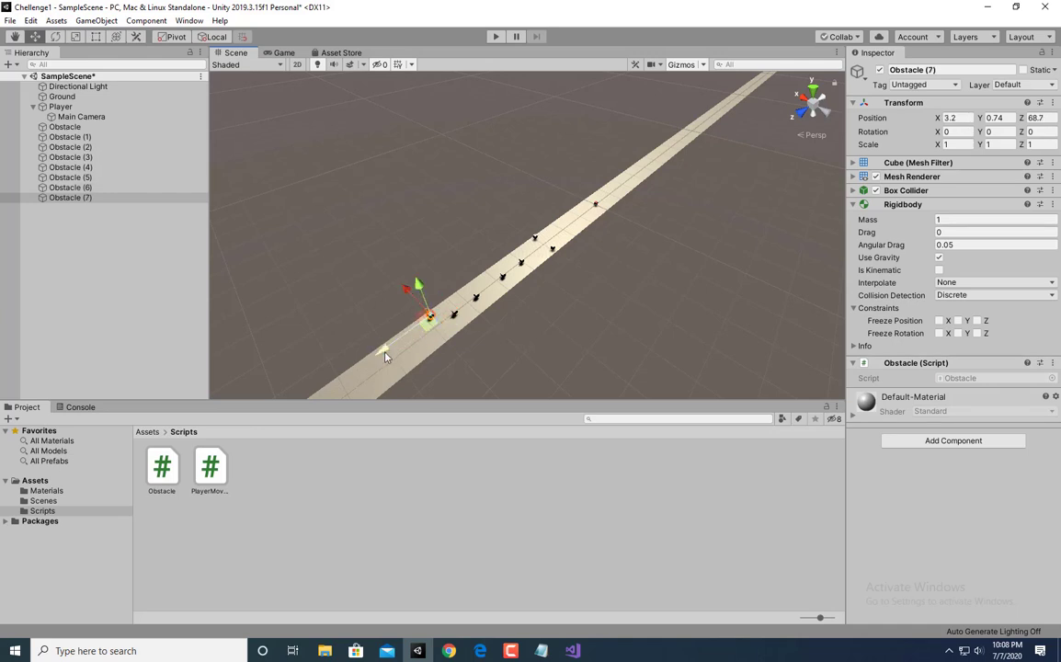
Duplicate the farthest obstacle once more, lower the copy and move it along the track to about Z 71.9
key("ctrl+d")
left_click_drag(418, 286, 427, 309)
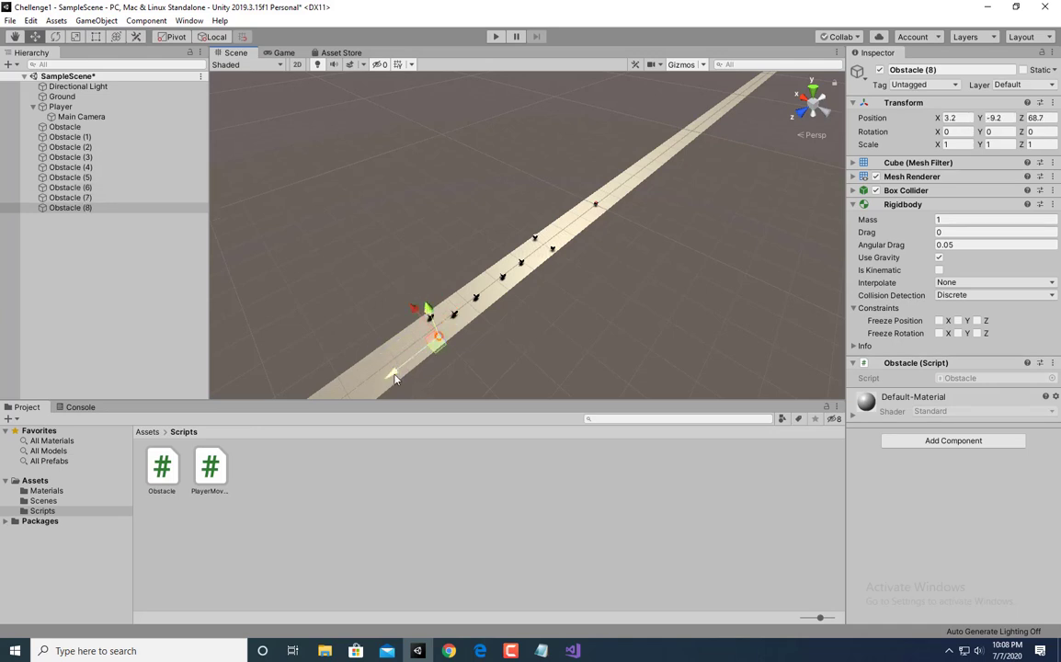
left_click_drag(393, 374, 380, 382)
left_click_drag(492, 341, 449, 212, "alt")
Run the game in play mode, steer the red cube sideways to test the obstacle course, and stop it
left_click(495, 36)
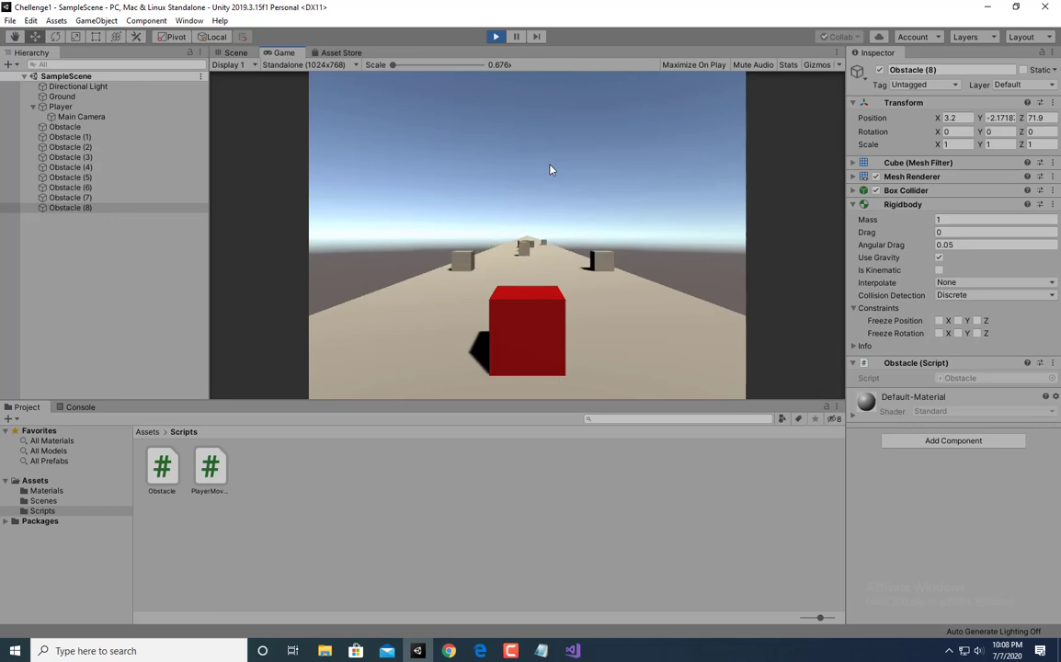
key("d")
key("a")
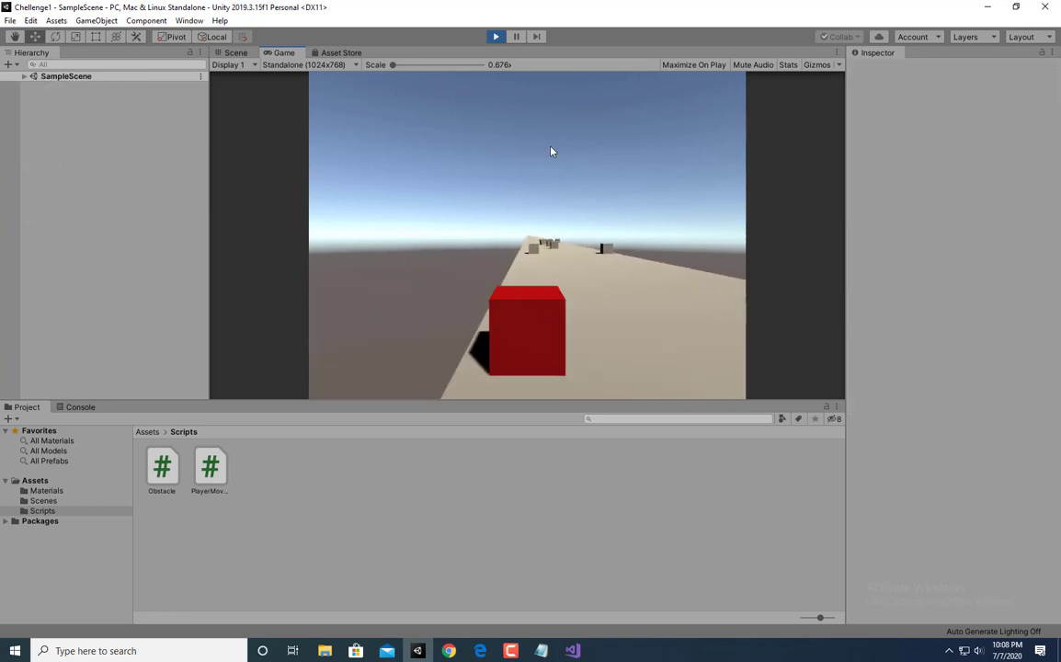
left_click(496, 36)
key("alt+Tab")
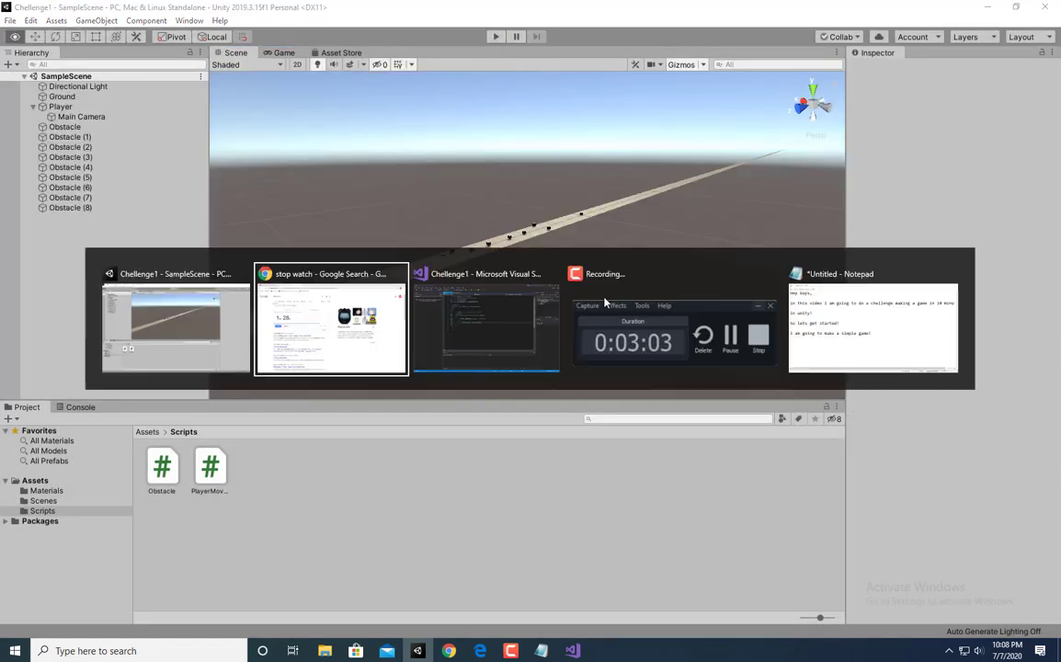
key("alt+Tab")
Create a new material named Obs in the Materials folder
right_click_drag(518, 323, 509, 260)
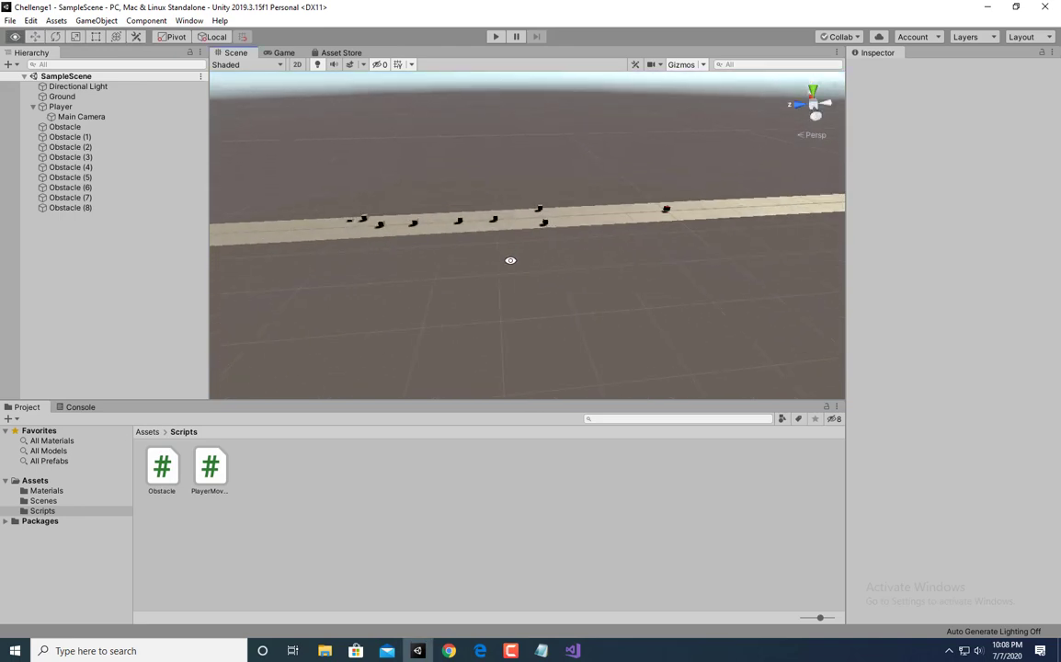
left_click(120, 491)
right_click(229, 495)
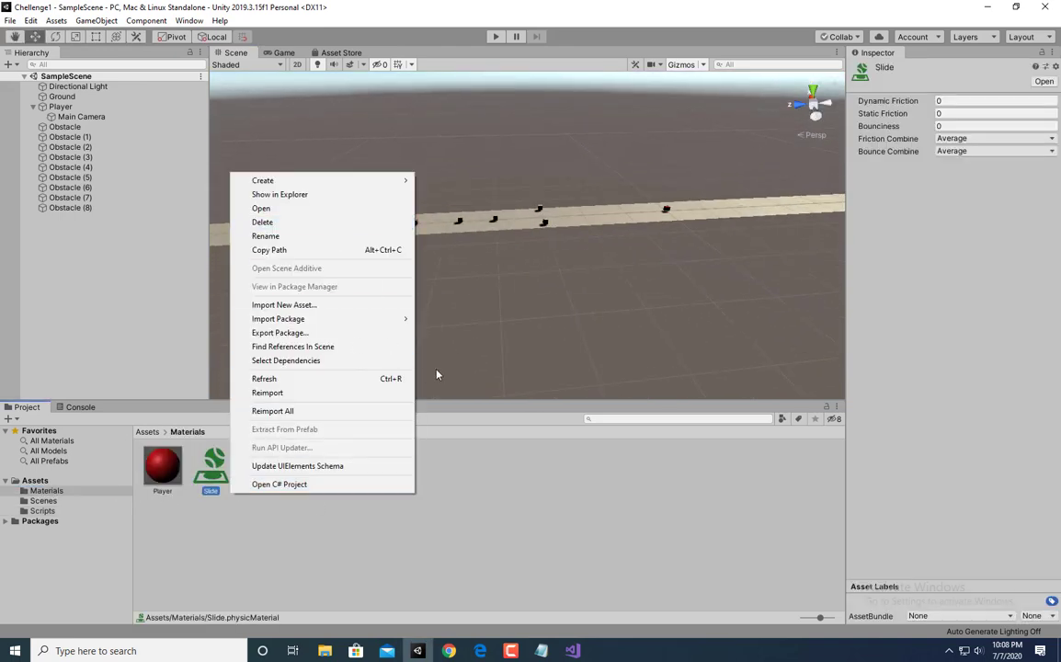
right_click(459, 439)
left_click(523, 285)
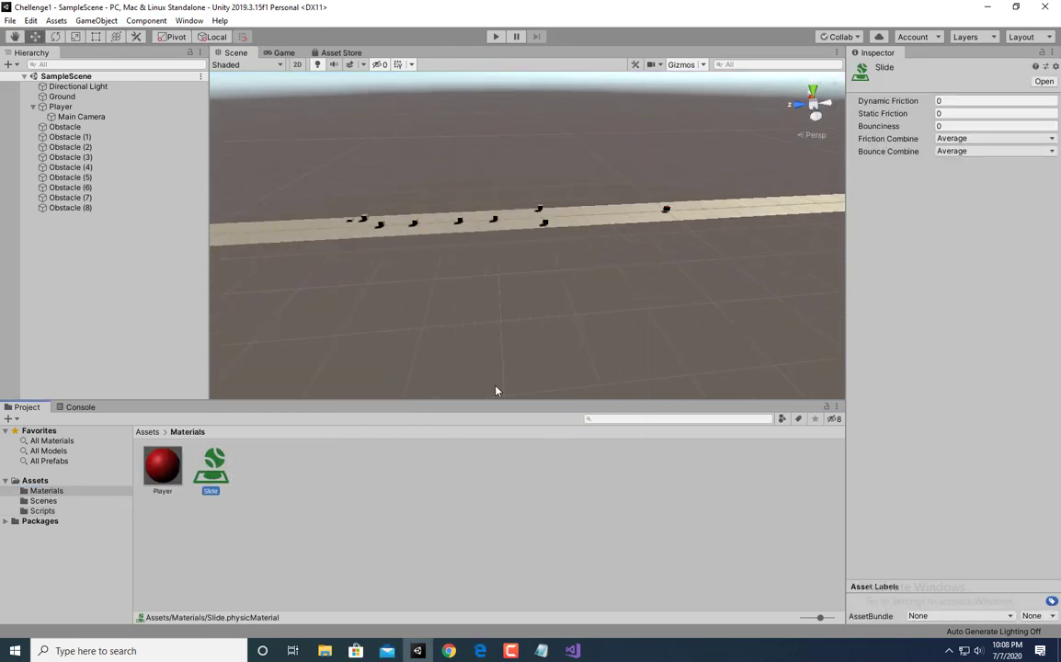
key("alt+Tab")
key("alt+Tab")
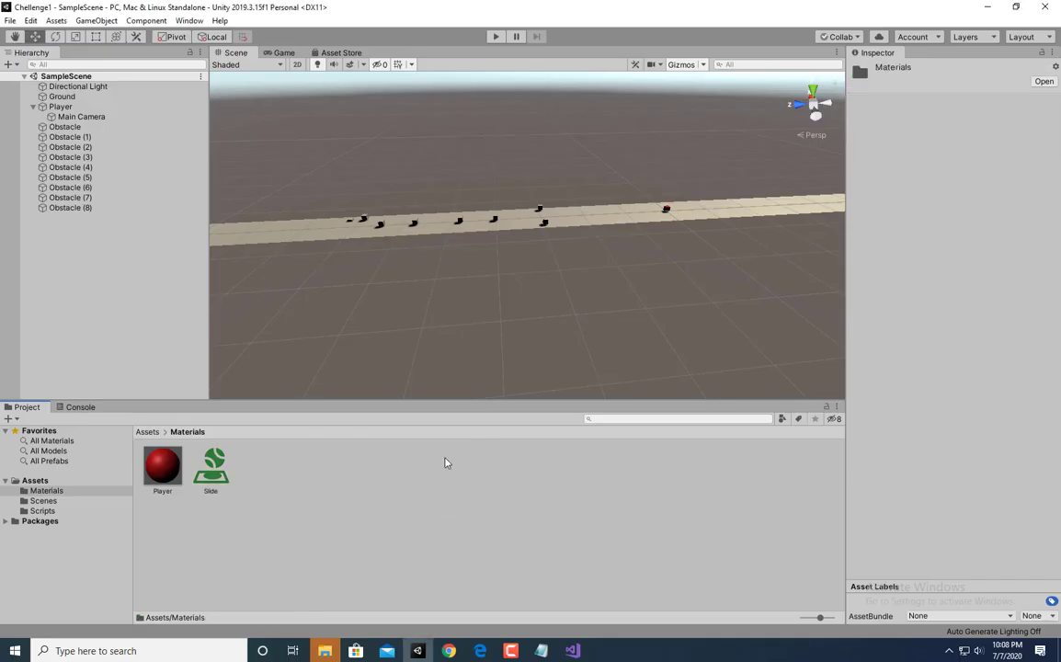
right_click(445, 461)
mouse_move(498, 189)
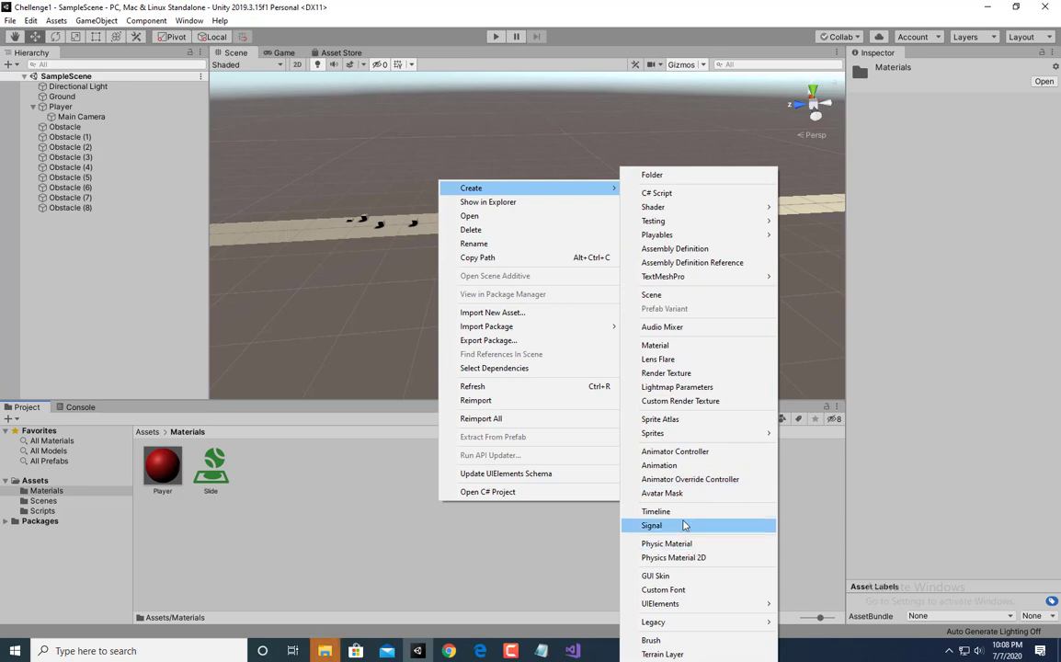
left_click(655, 346)
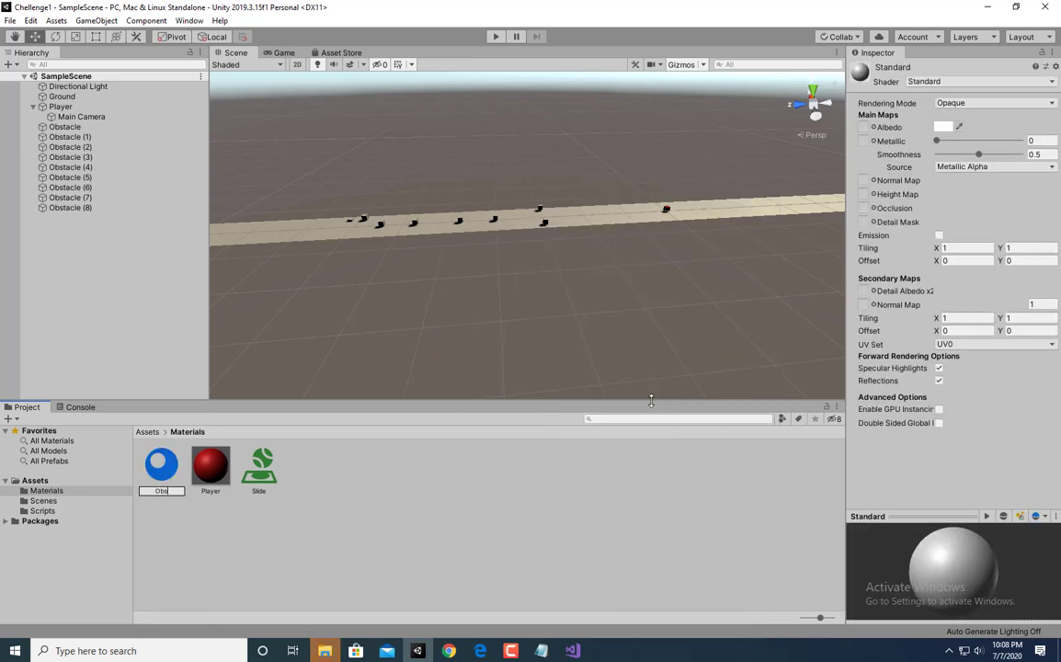
key("Return")
Set the albedo colour of the Obs material to black
left_click(953, 129)
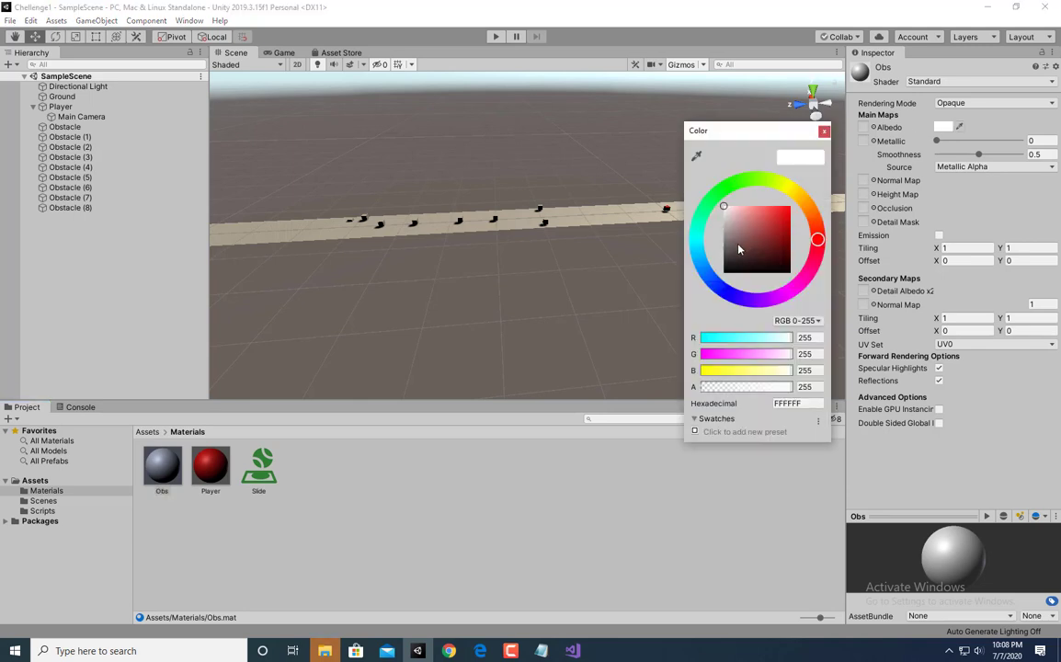
left_click_drag(741, 250, 706, 307)
left_click(823, 134)
Select all obstacles from Obstacle to Obstacle (8) and assign the Obs material to them
left_click_drag(718, 181, 614, 214, "alt")
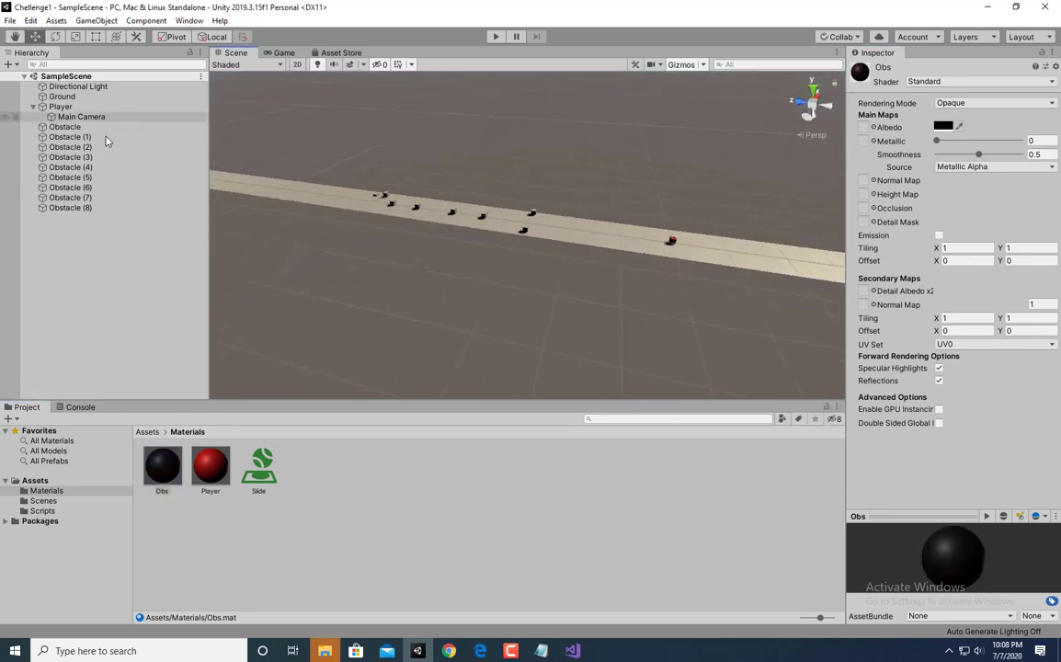
left_click(103, 137)
left_click(103, 127)
left_click(98, 207, "shift")
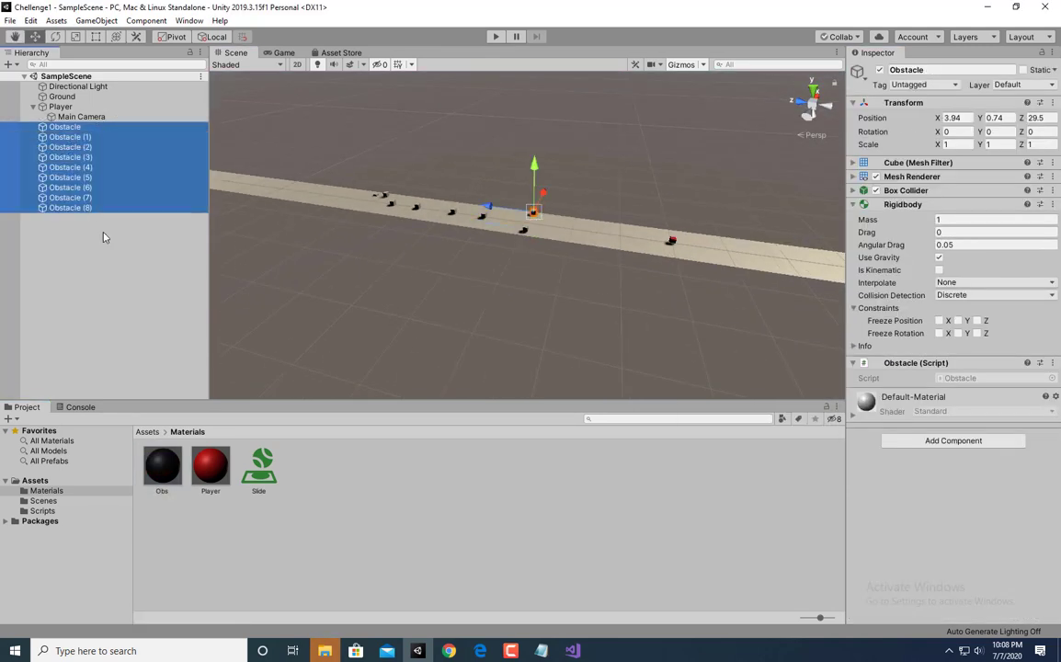
left_click_drag(162, 467, 902, 497)
Duplicate all the selected obstacles, move the copies farther along the track past the originals and save the scene
left_click_drag(515, 92, 647, 283, "alt")
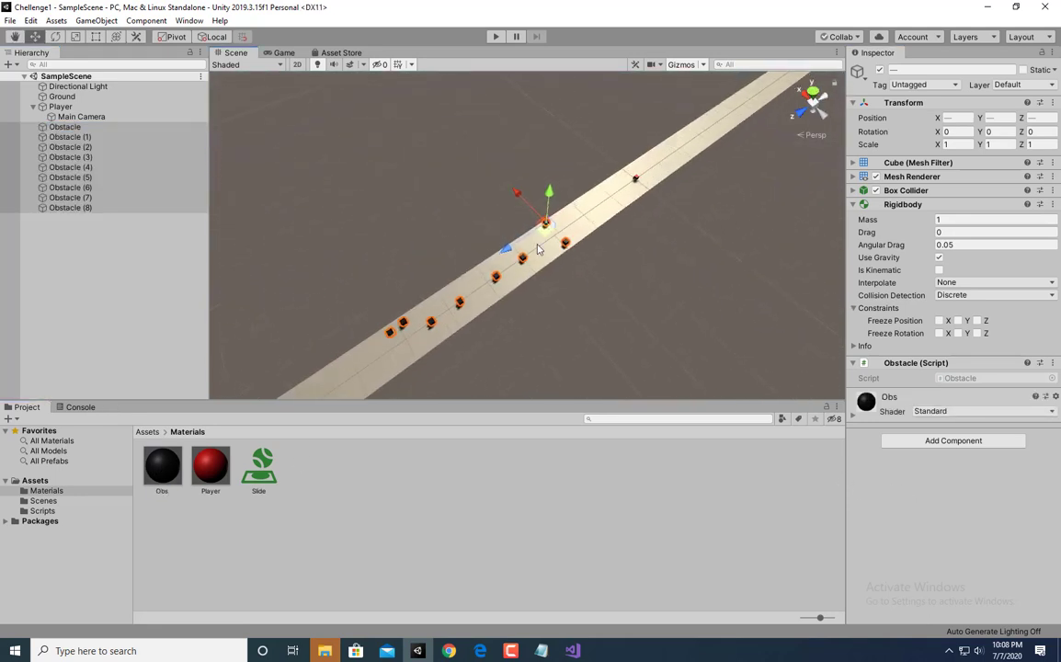
key("ctrl+d")
scroll(377, 315, "down", 3)
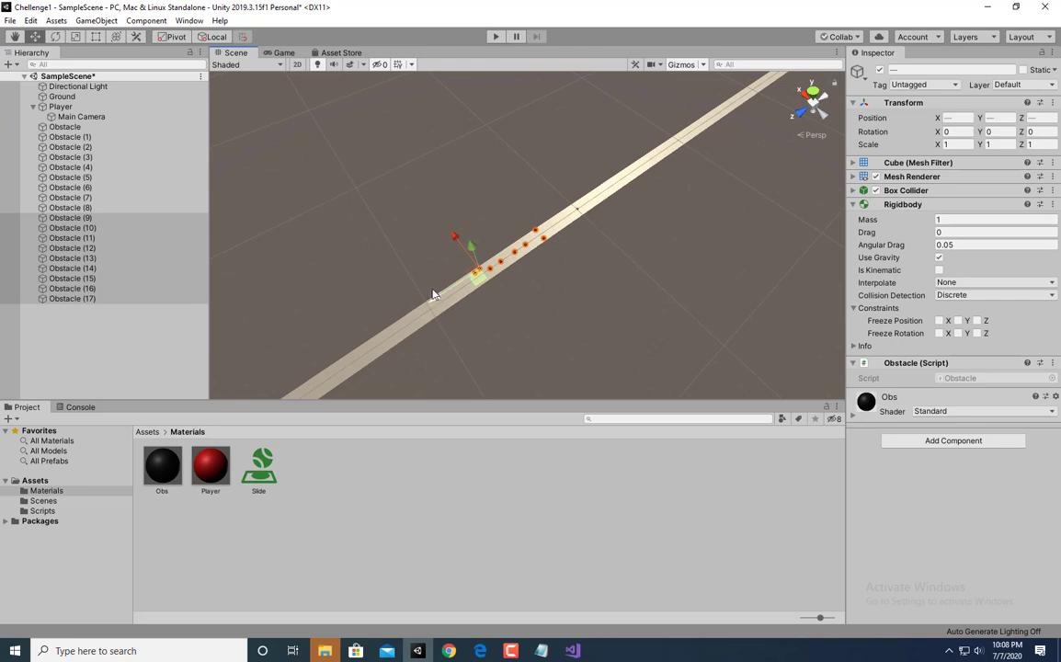
left_click_drag(433, 294, 342, 335)
key("ctrl+s")
key("a")
right_click_drag(416, 270, 437, 293)
left_click(75, 349)
left_click_drag(578, 278, 567, 227, "alt")
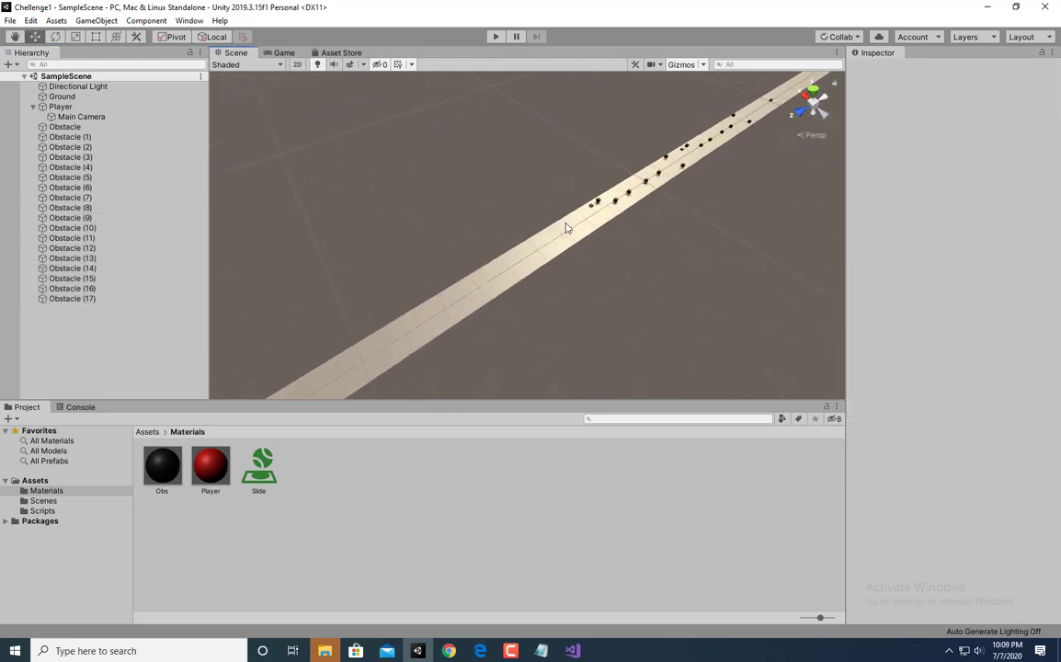
right_click(65, 331)
mouse_move(174, 459)
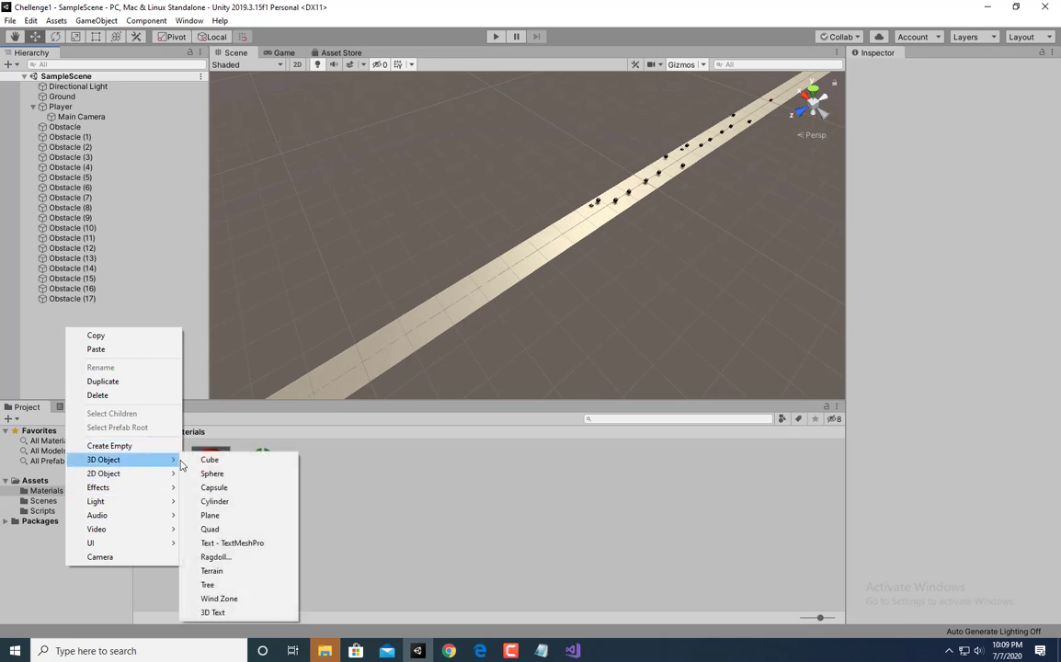
left_click(210, 460)
left_click_drag(515, 280, 527, 274, "alt")
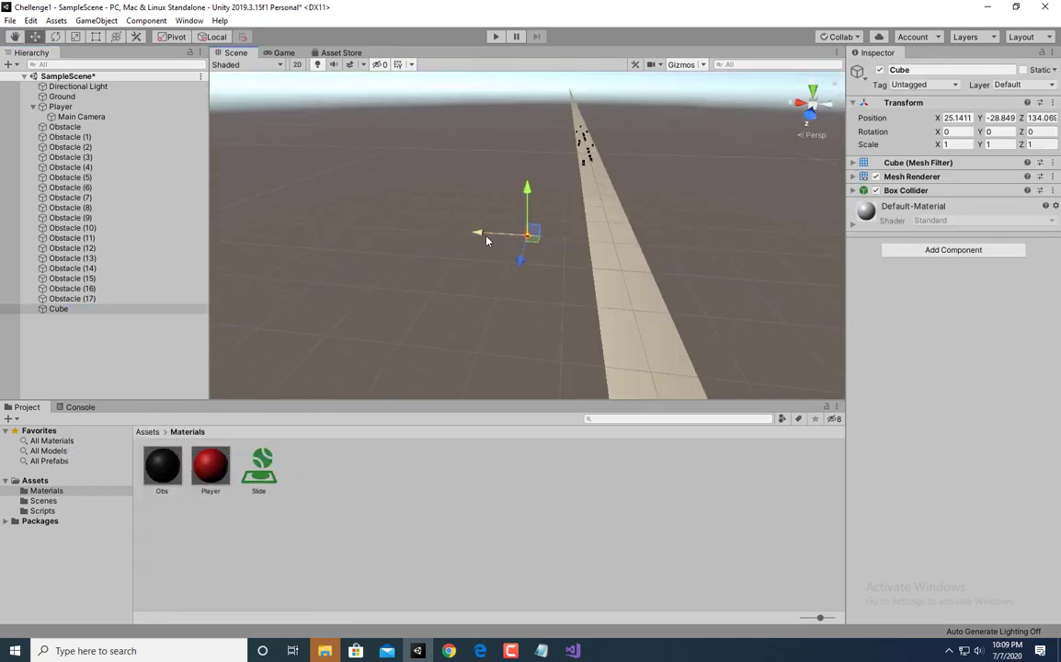
left_click_drag(484, 238, 570, 240)
left_click_drag(571, 241, 630, 140, "alt")
left_click_drag(596, 221, 561, 283, "alt")
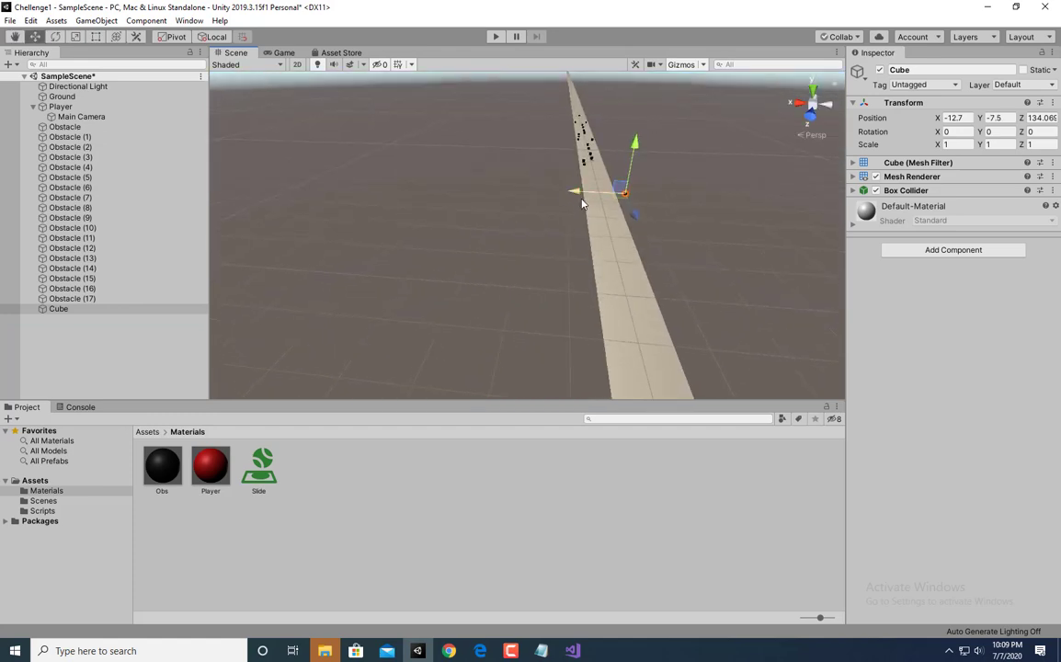
left_click(162, 308)
key("Delete")
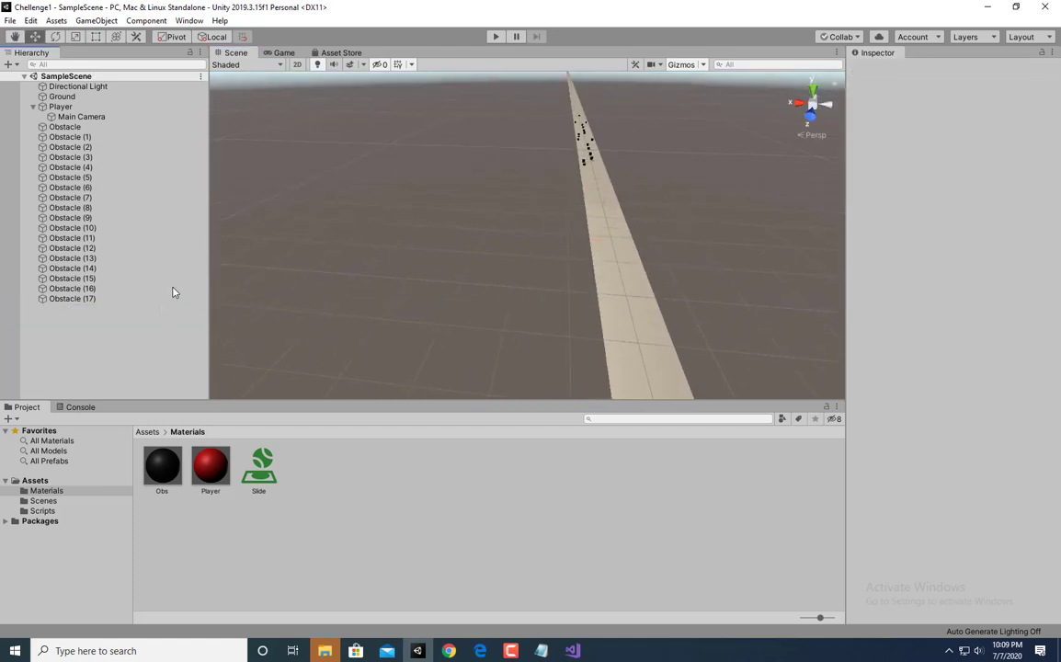
Raise Obstacle (17) to about Y 1.16
double_click(90, 299)
scroll(597, 239, "down", 5)
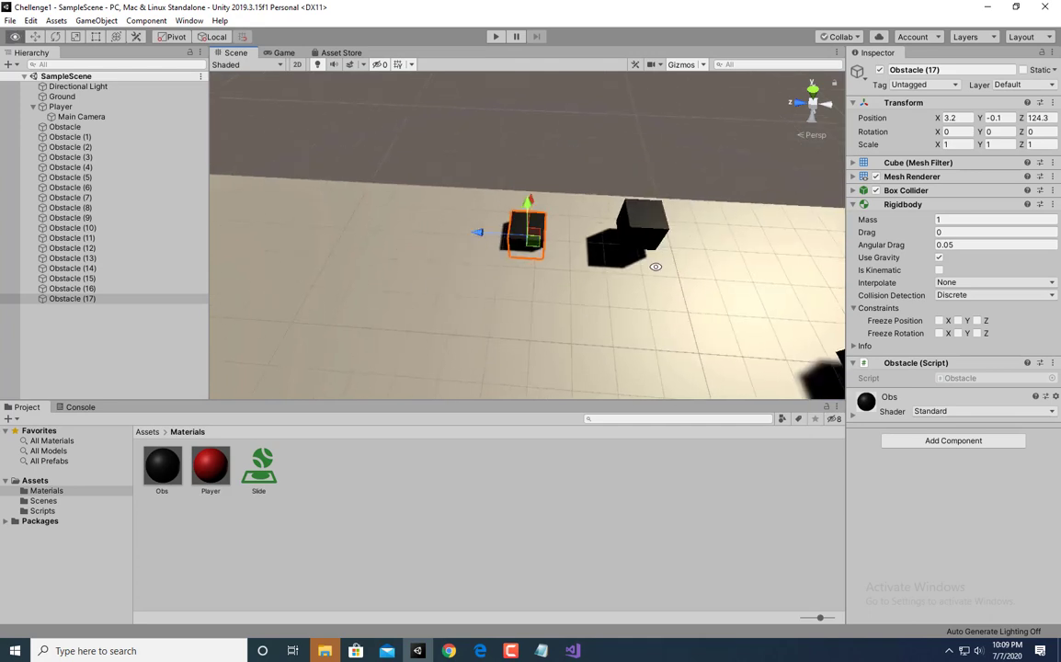
left_click_drag(655, 267, 720, 159, "alt")
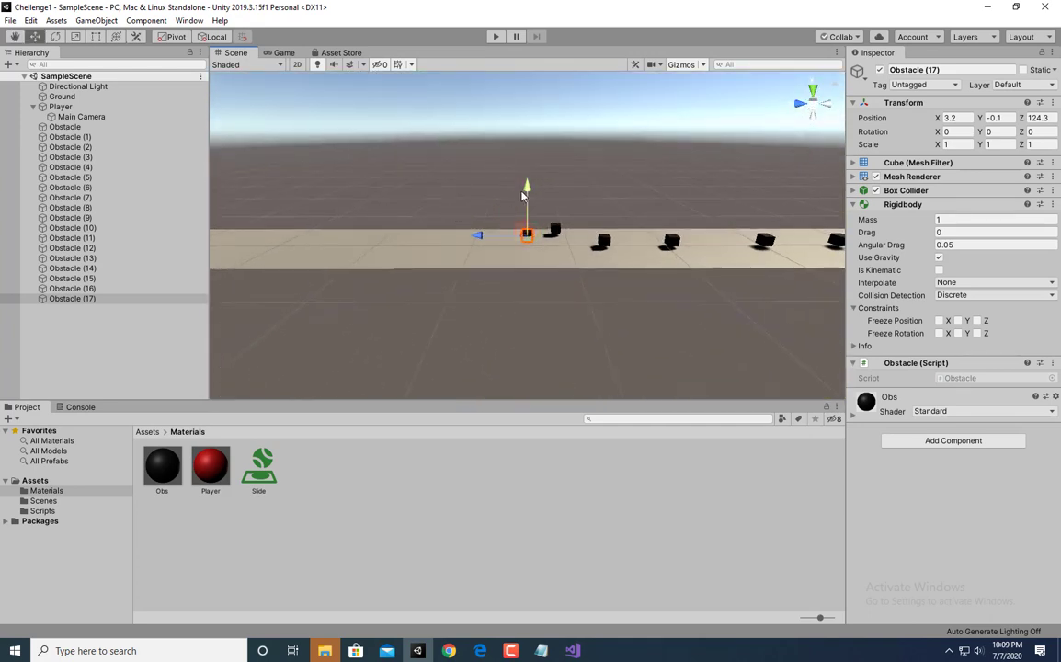
left_click_drag(525, 189, 527, 176)
Duplicate Obstacle (17), move the copy to about X -0.06, Z 140.05 and stretch it across the track to an X scale of about 9.61
left_click_drag(454, 233, 593, 240, "alt")
key("ctrl+d")
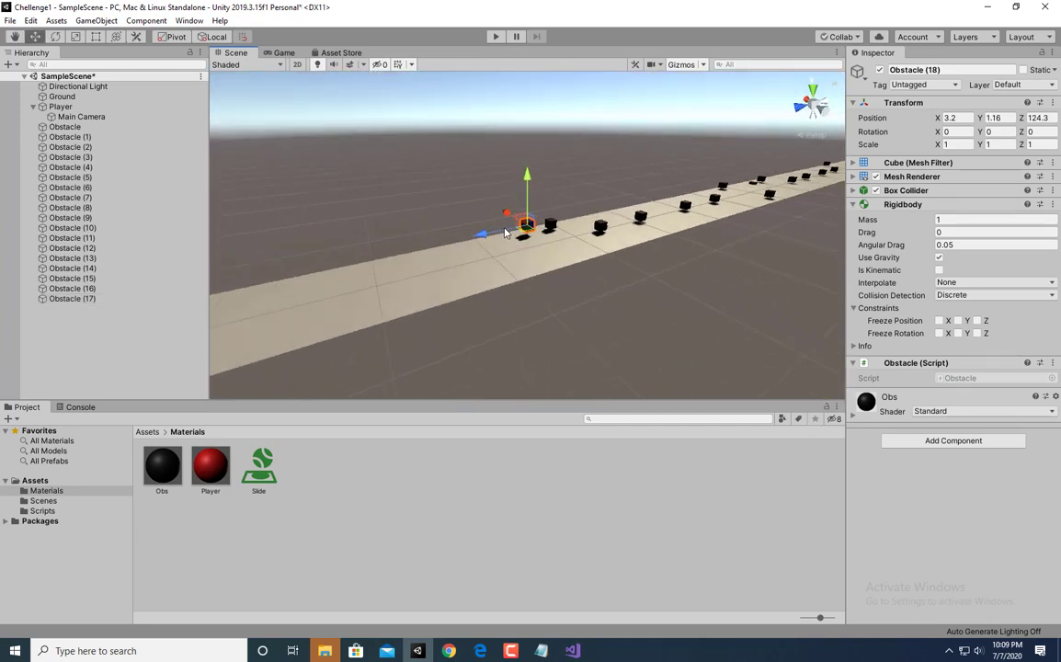
left_click_drag(505, 232, 59, 322)
key("r")
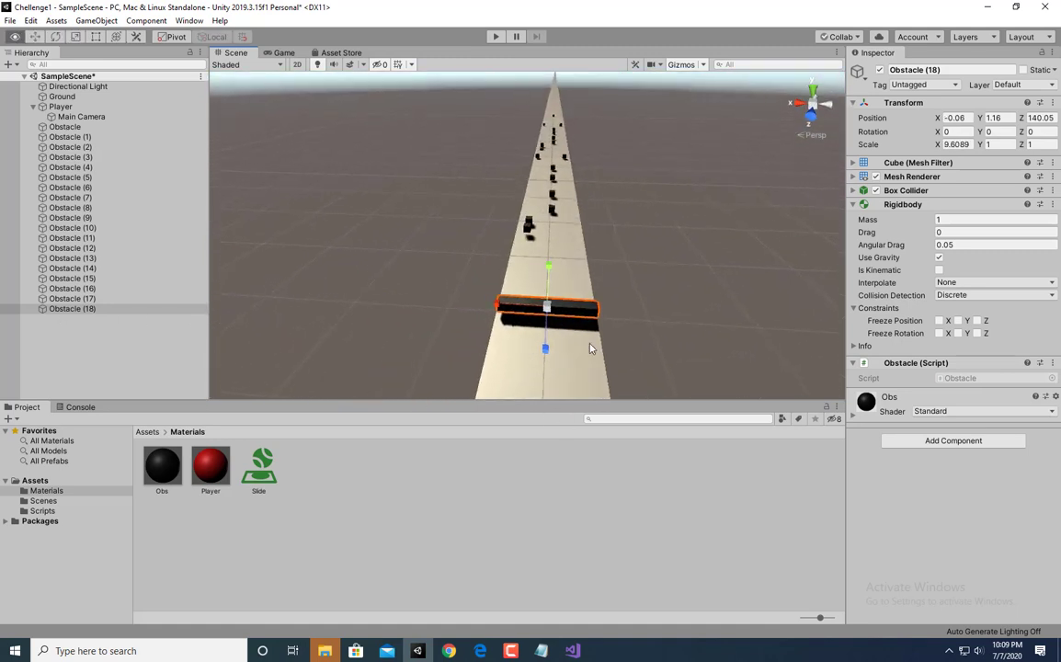
Disable the Mesh Renderer of the stretched obstacle and remove its Obstacle script component
left_click_drag(544, 394, 532, 309, "alt")
left_click(876, 175)
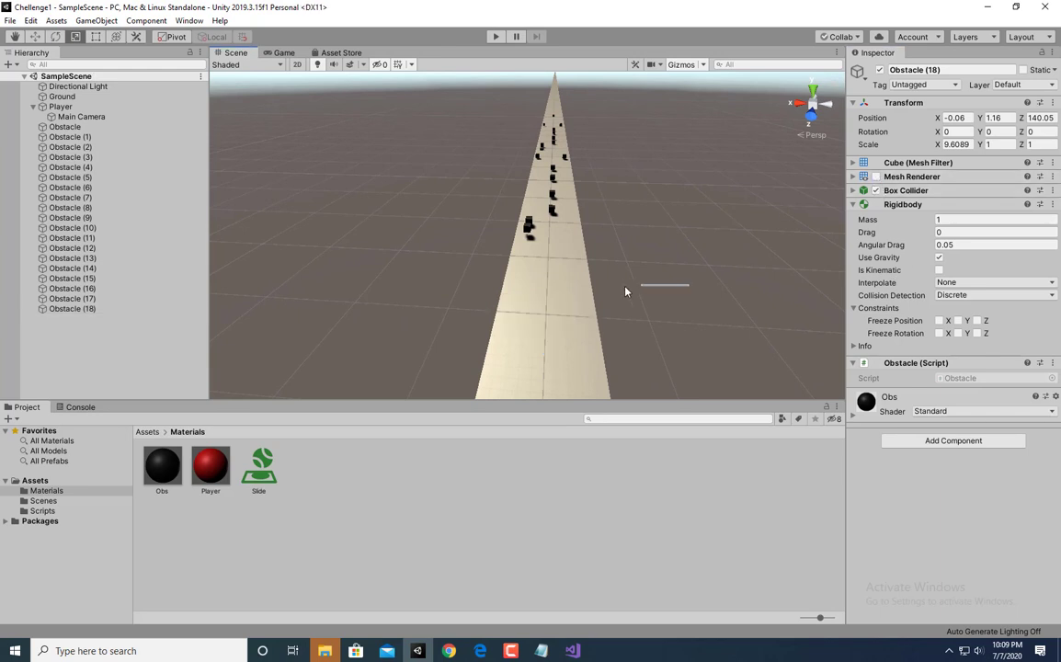
left_click_drag(687, 313, 448, 310, "alt")
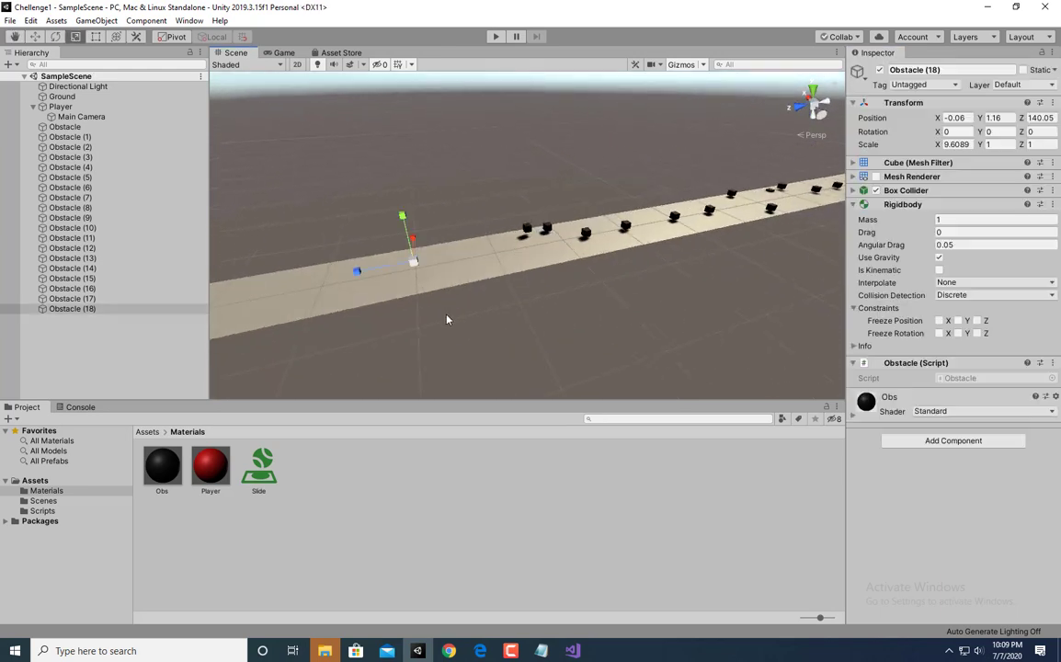
right_click(931, 363)
left_click(949, 412)
Create a new script named End on the stretched invisible obstacle and open it in Visual Studio
left_click(948, 410)
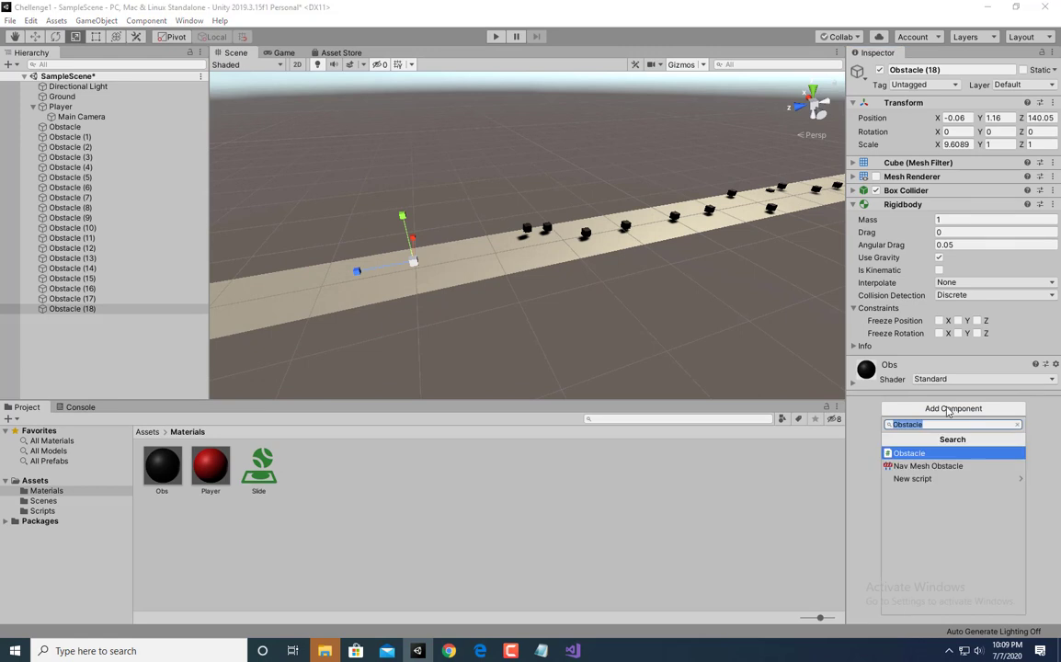
type("b")
key("Return")
key("ctrl+z")
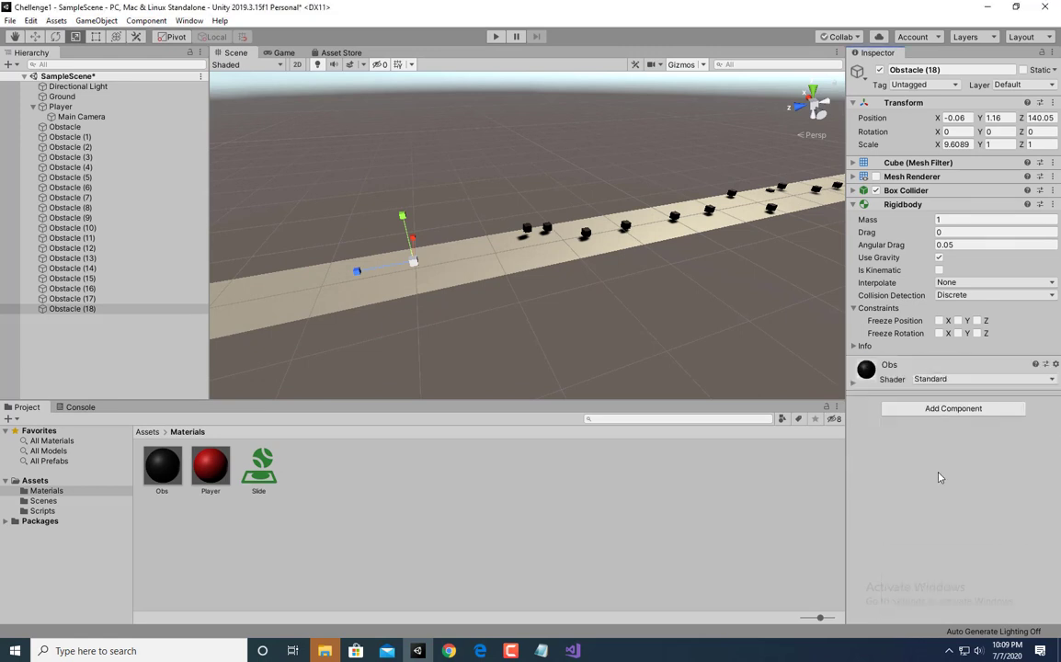
left_click(940, 407)
left_click(922, 580)
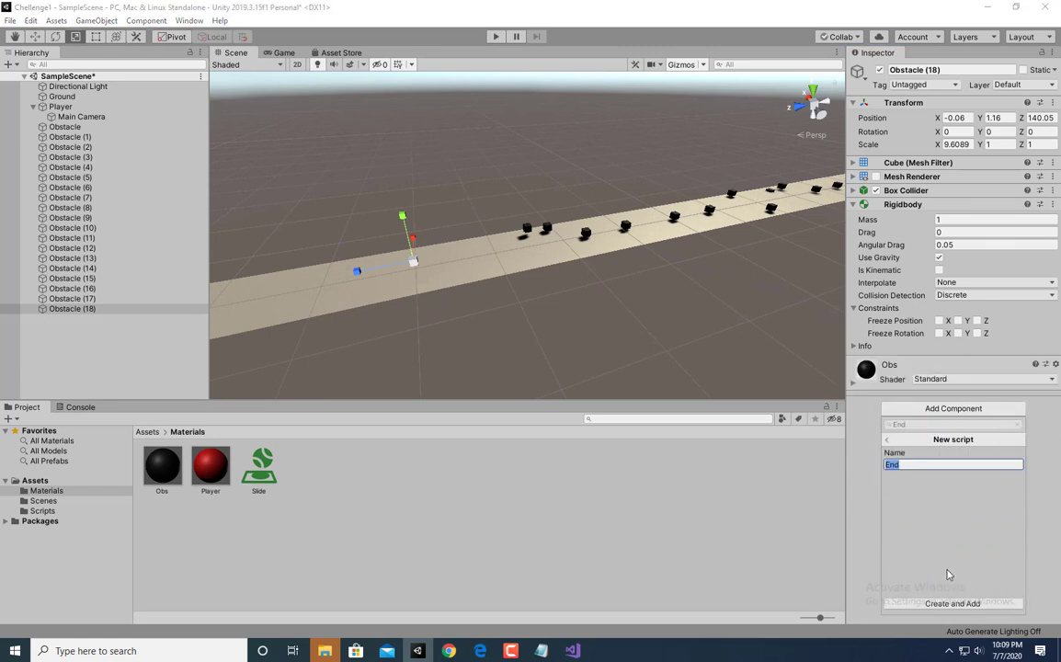
key("Escape")
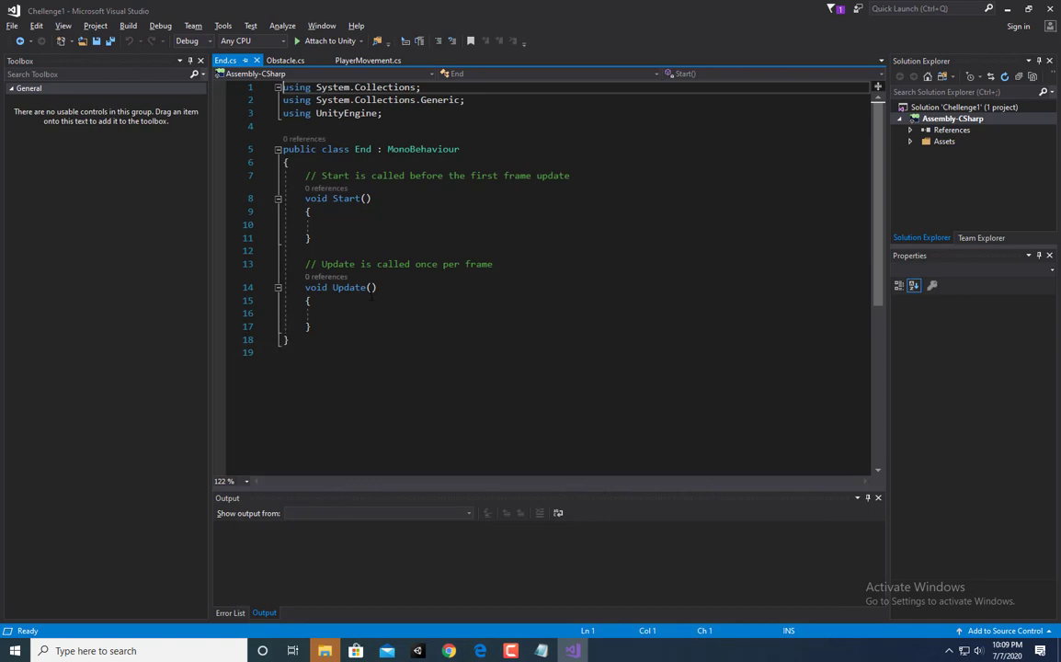
Delete the Start method with its comment from the End script and save the file
left_click_drag(276, 250, 257, 174)
key("Delete")
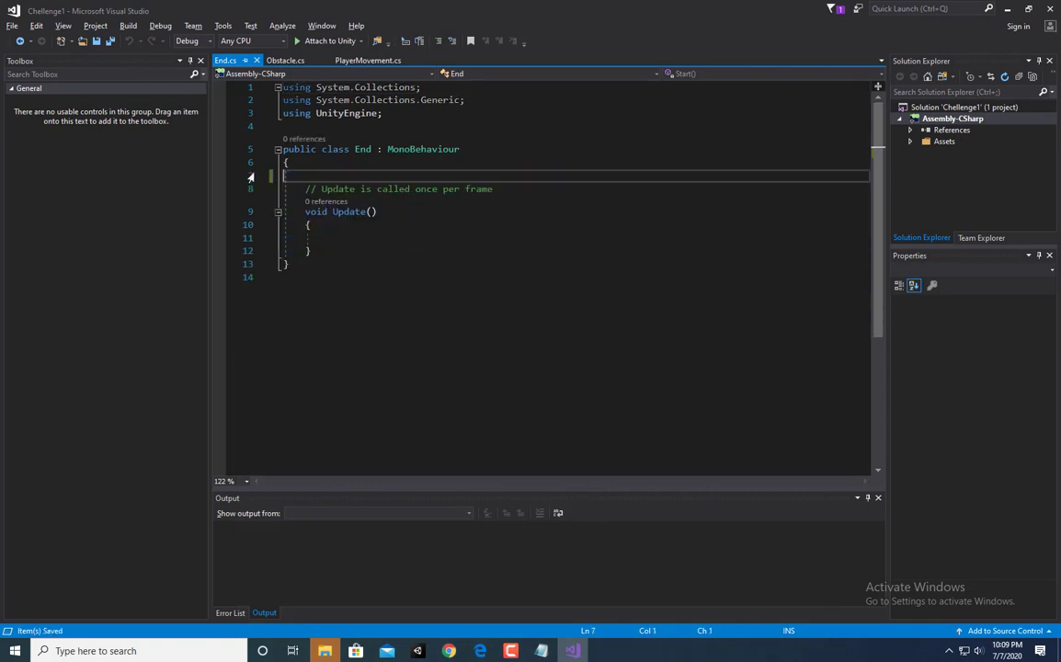
key("ctrl+s")
Add the line "using UnityEngine.SceneManagement;" below the existing using directives and save the End script
left_click(398, 114)
key("ctrl+c")
key("ctrl+v")
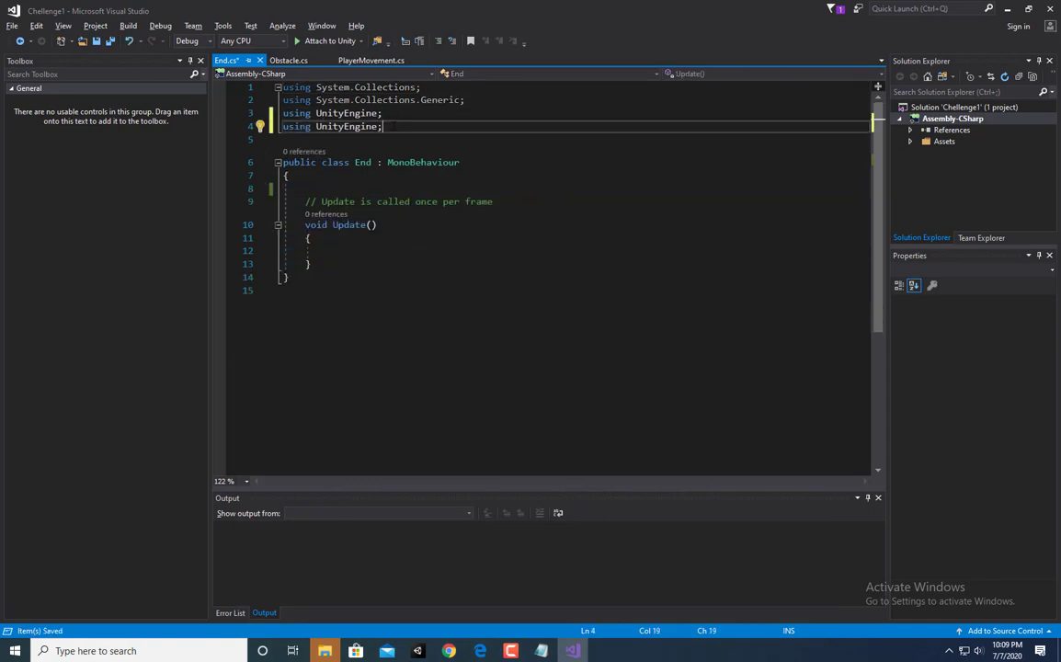
type(".SceneManagement")
key("ctrl+s")
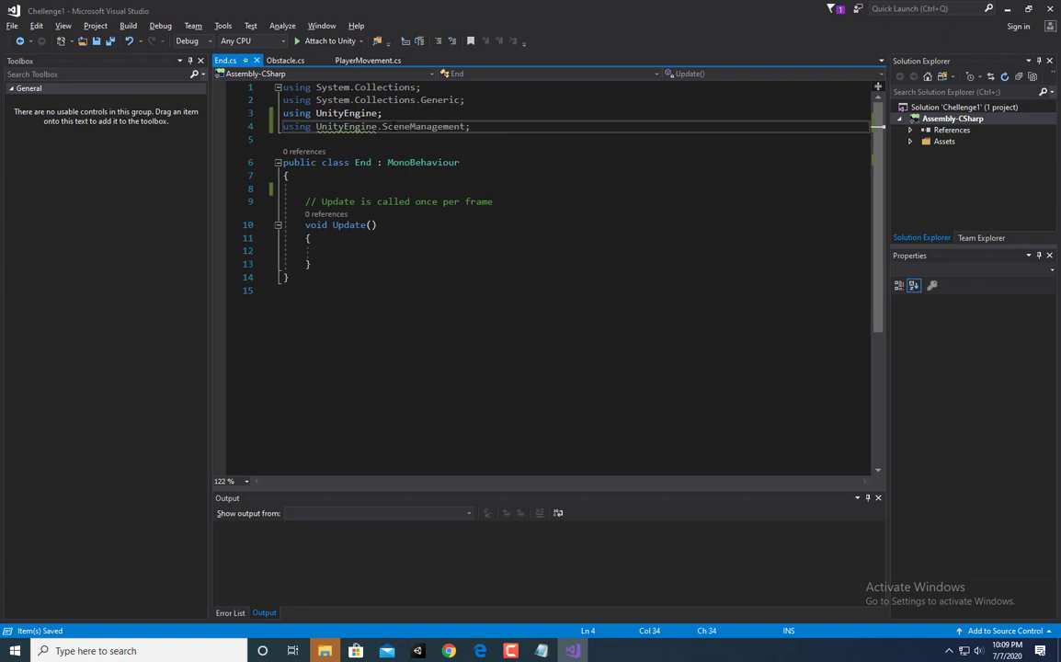
Add the line "SceneManager.LoadScene(0);" inside the End script's Update method and save the file
left_click_drag(365, 264, 364, 252)
left_click(365, 252)
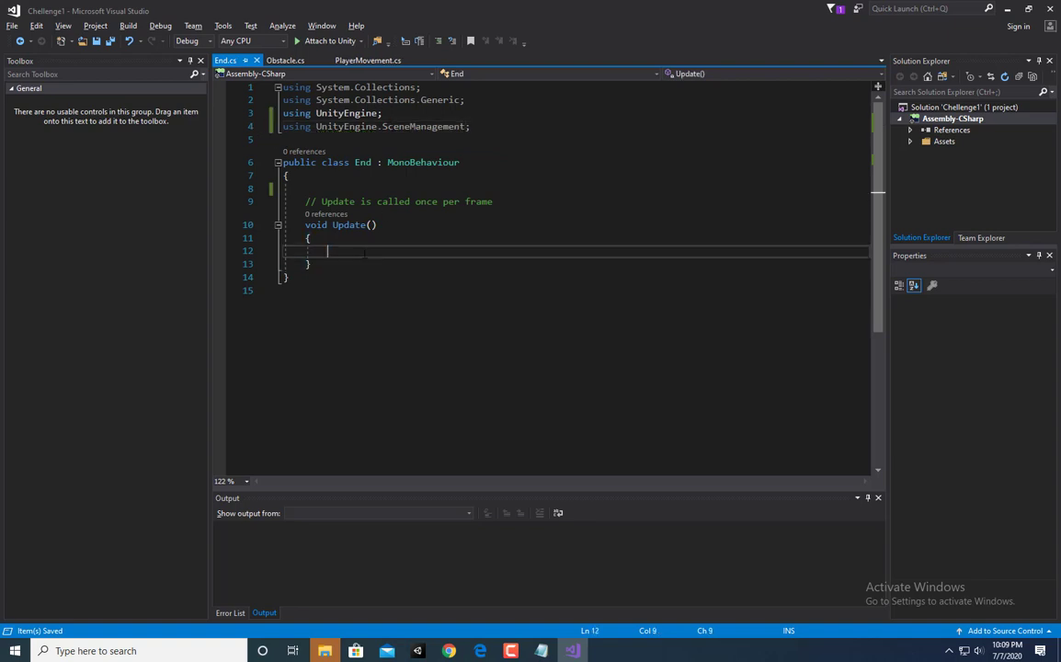
type("SceneManager")
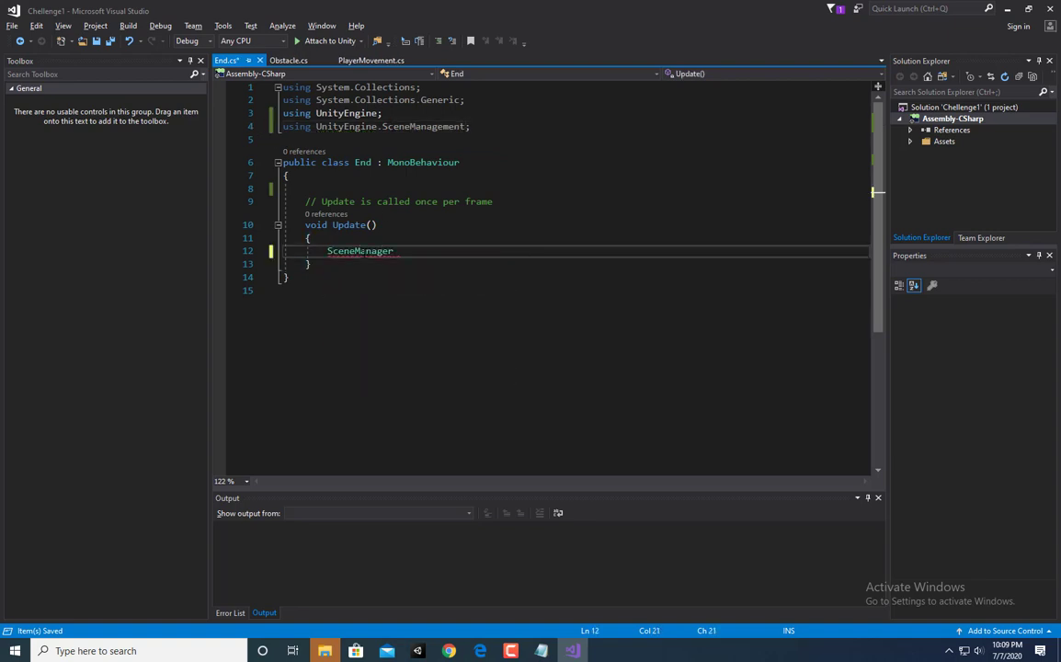
type(".LoadScene(")
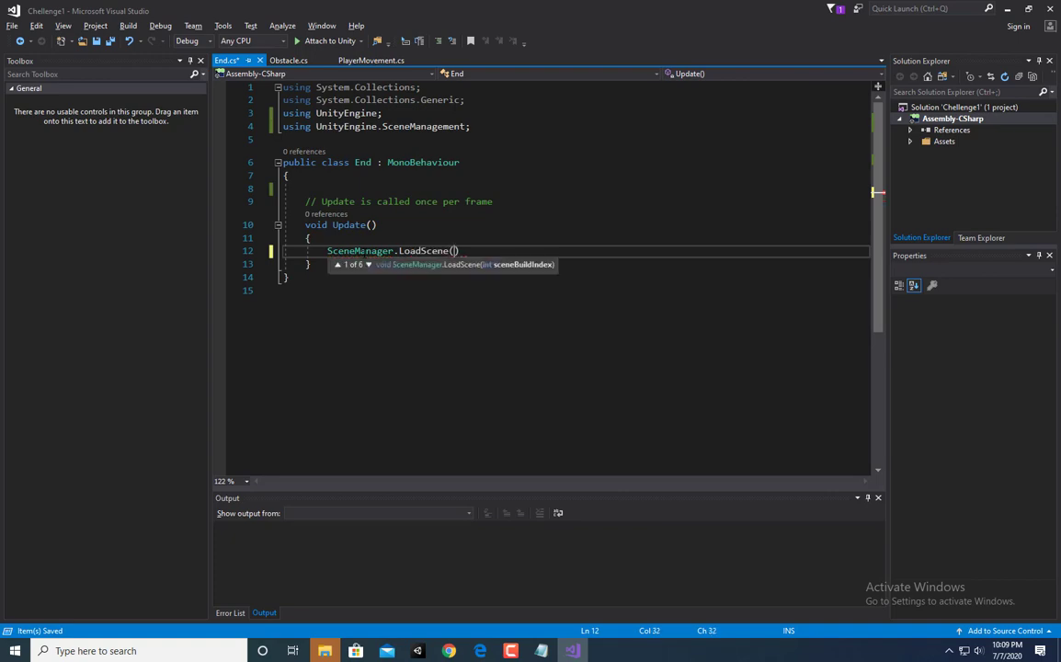
type("0);")
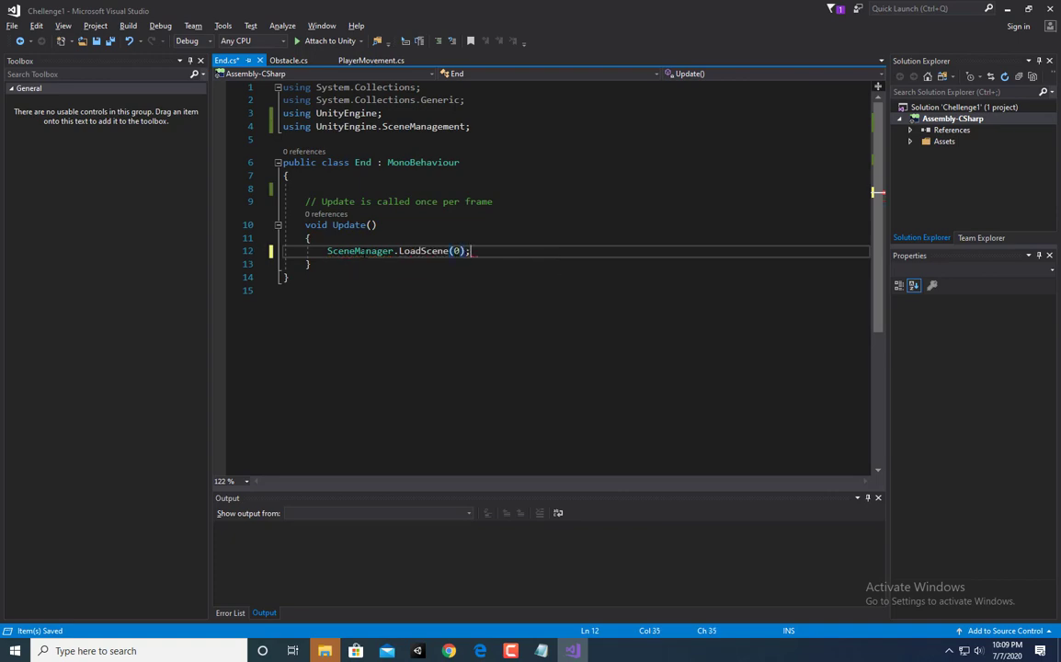
key("ctrl+s")
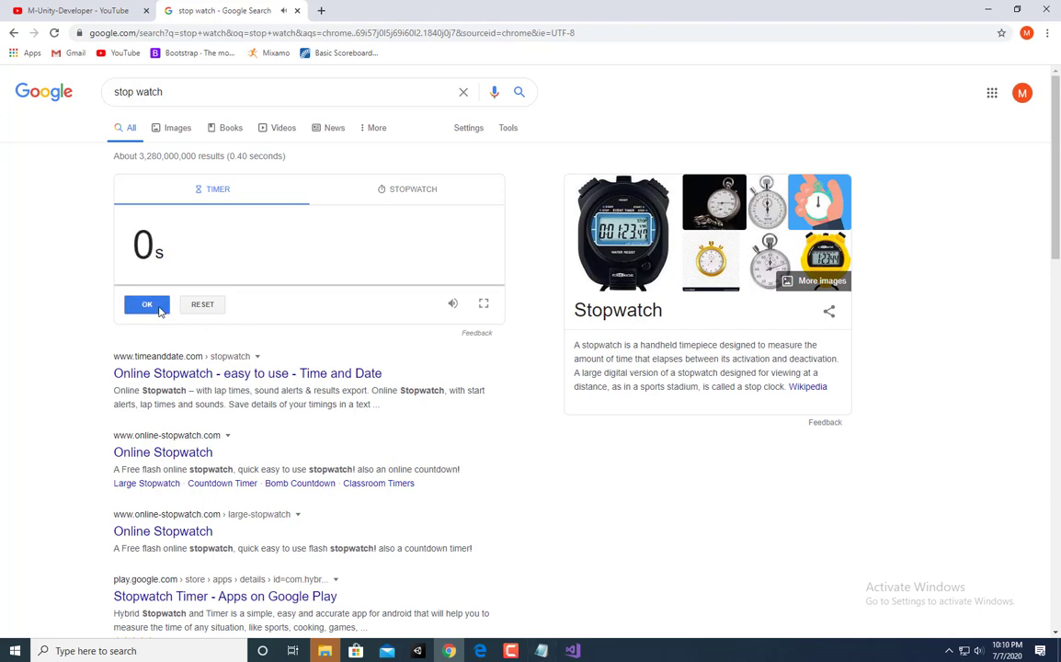
Switch to the Notepad note, shrink its text zoom to 170% and add the lines "We Are Done Guys!!!!" and "Lets test!"
left_click(541, 650)
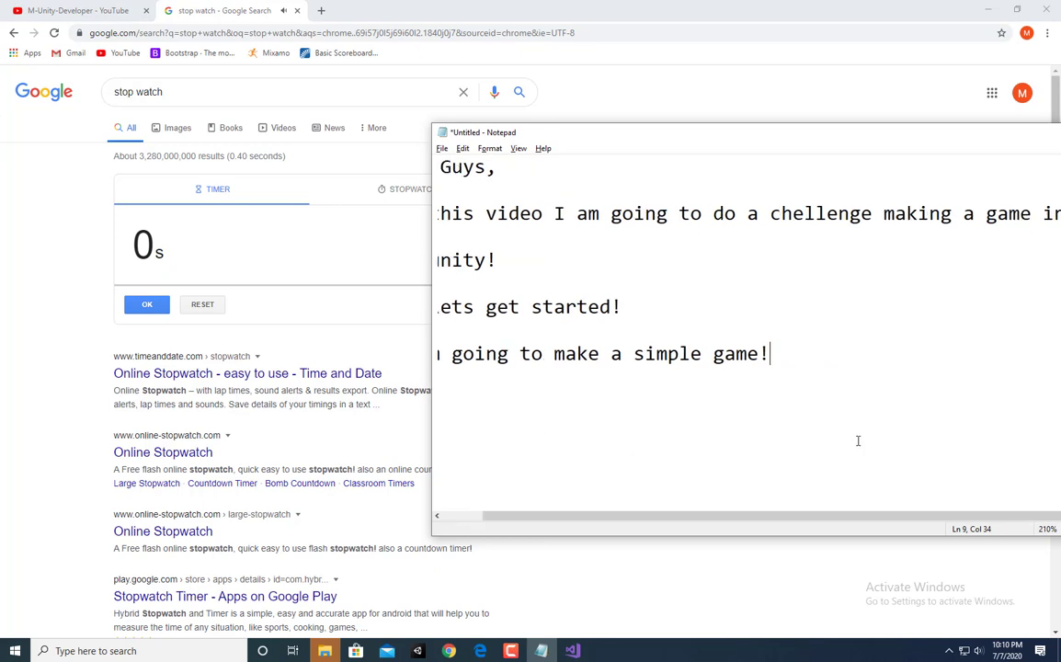
scroll(858, 442, "down", 4, "ctrl")
key("Return")
key("Return")
type("We")
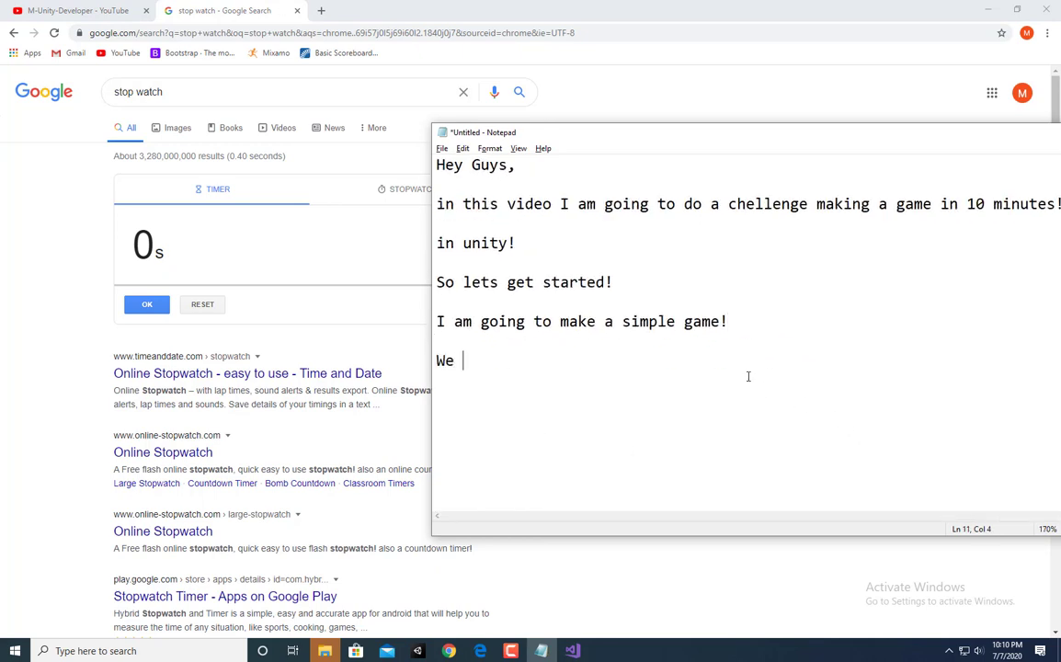
type(" Are DO")
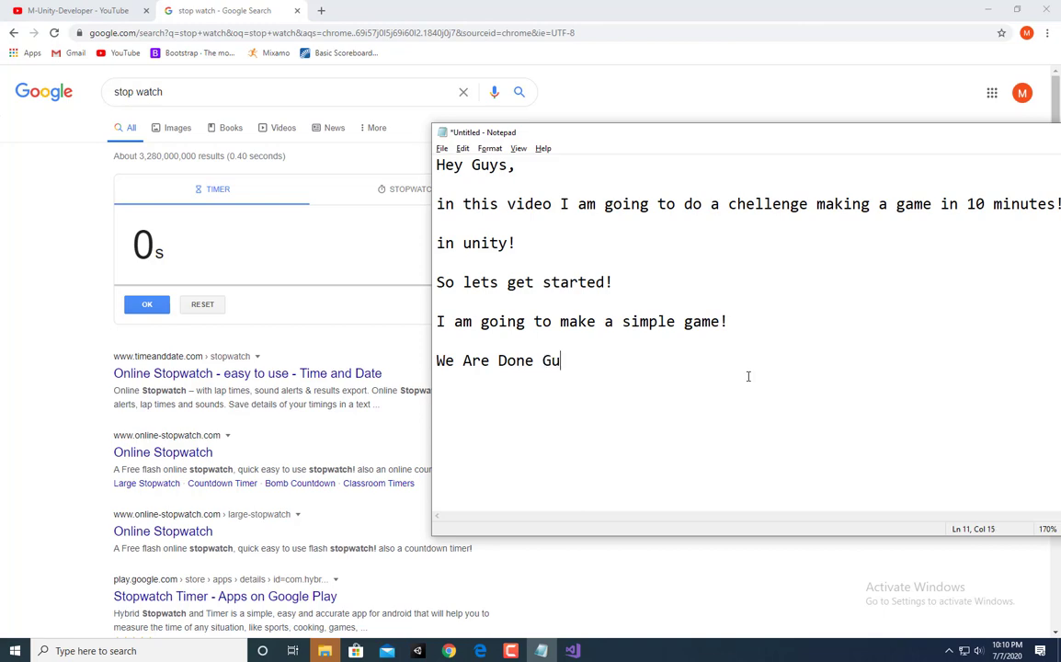
type("ys!!!!")
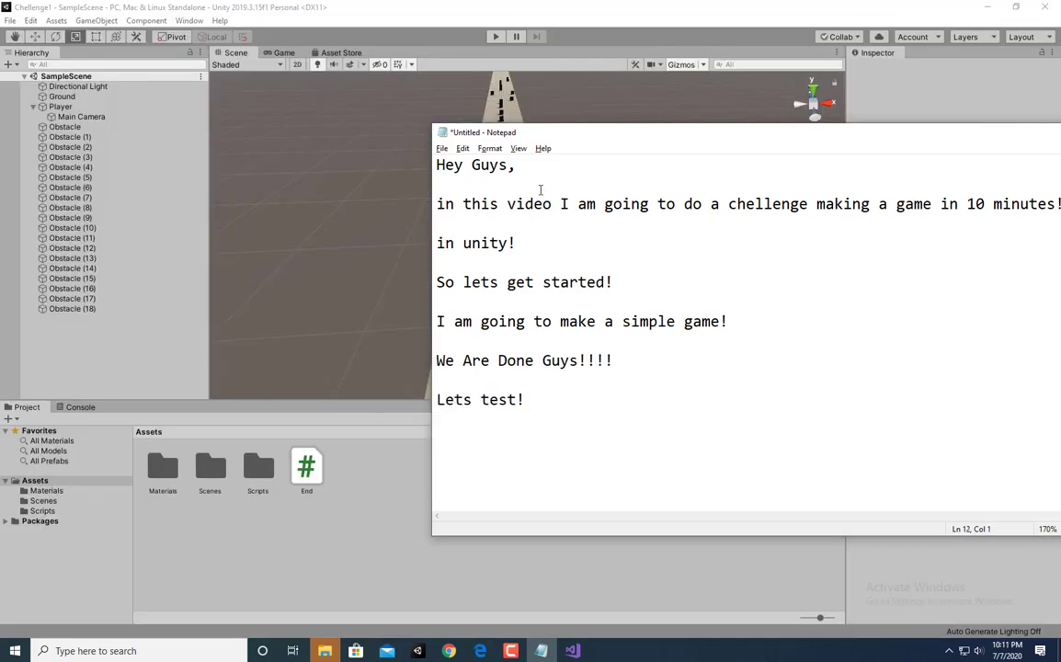
Play-test the game in Unity, steering the red cube sideways around the obstacles, and run it a second time before stopping
left_click(506, 64)
left_click(500, 39)
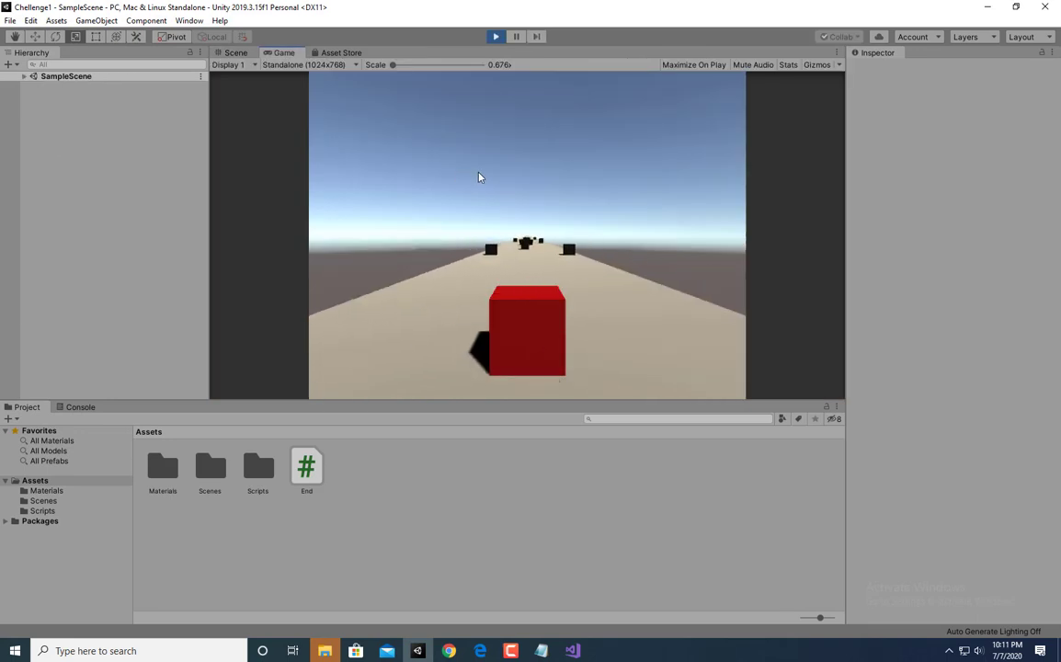
key("d")
key("a")
key("d")
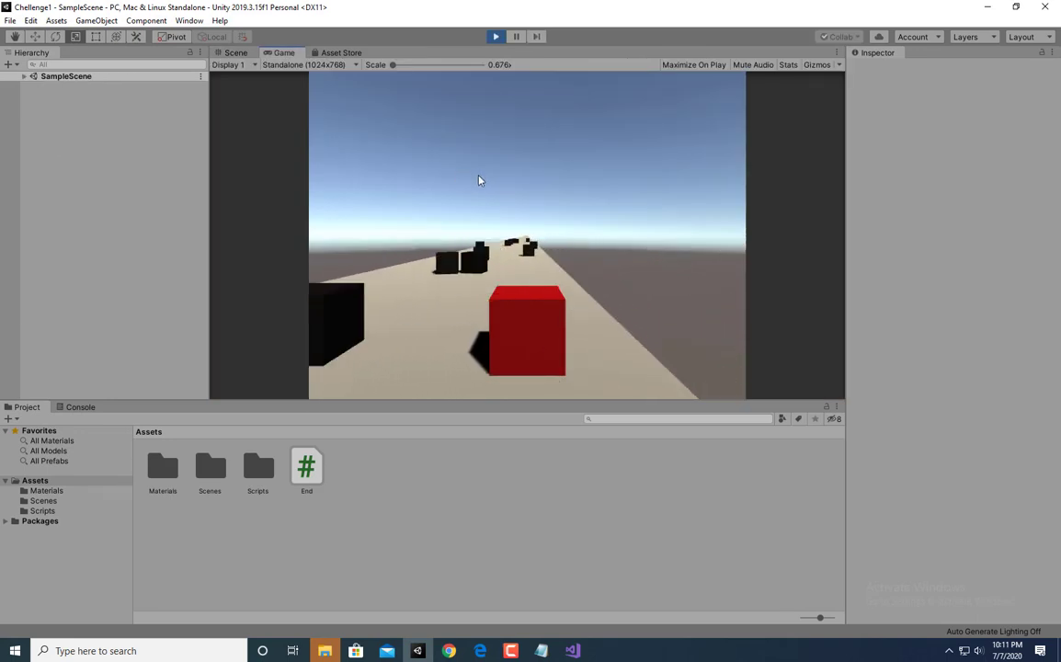
key("a")
key("d")
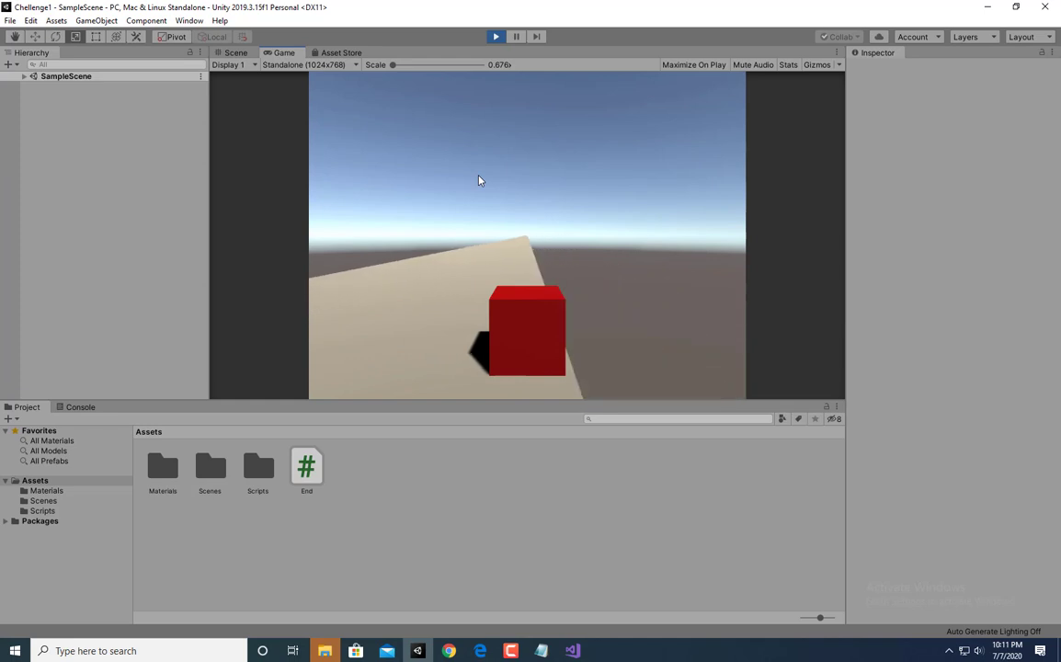
key("a")
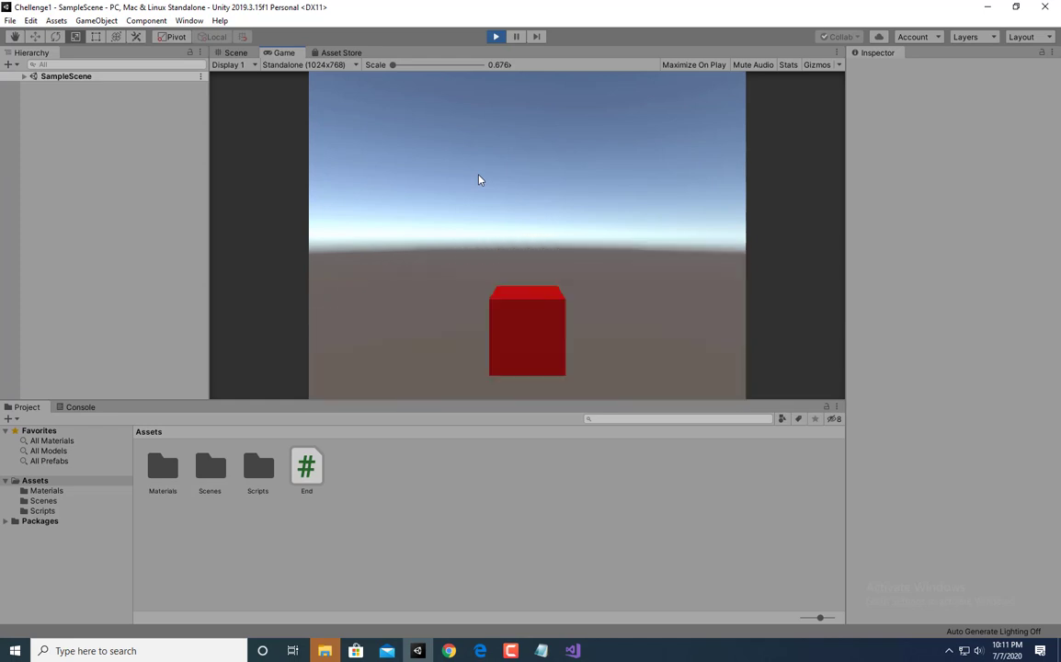
left_click(495, 36)
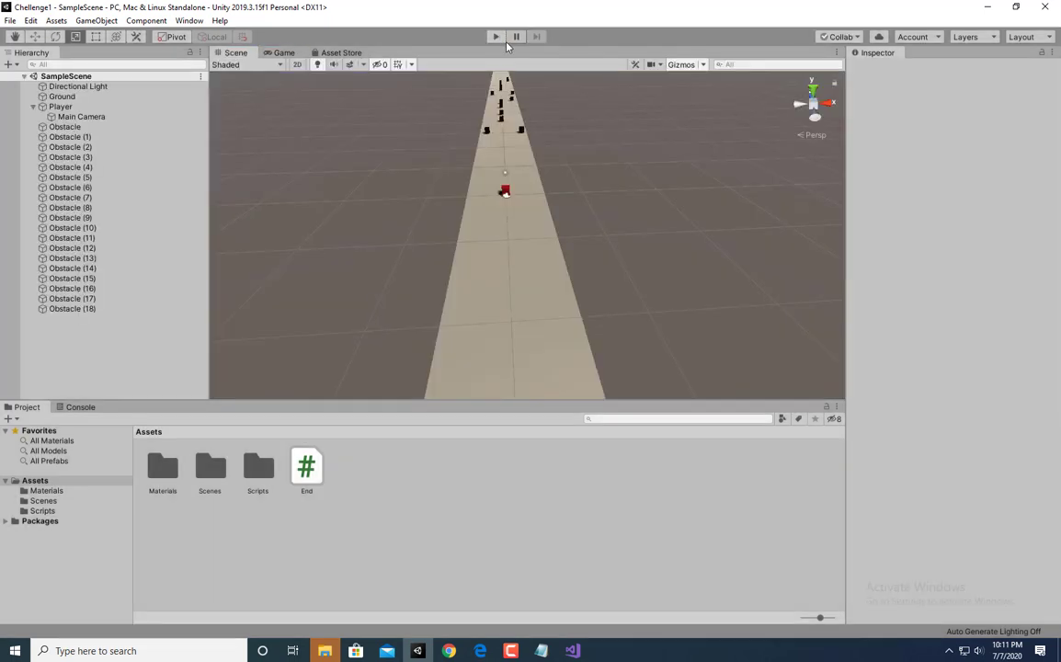
left_click(497, 37)
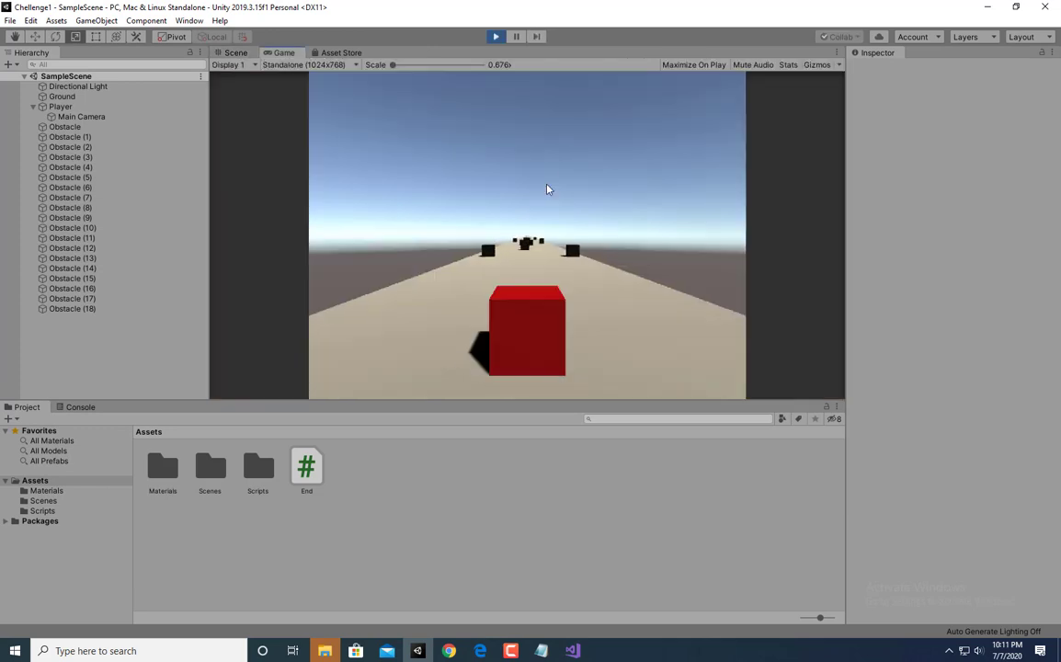
left_click(496, 36)
Add SampleScene from the Scenes folder to the Scenes In Build list in the Build Settings
left_click(9, 20)
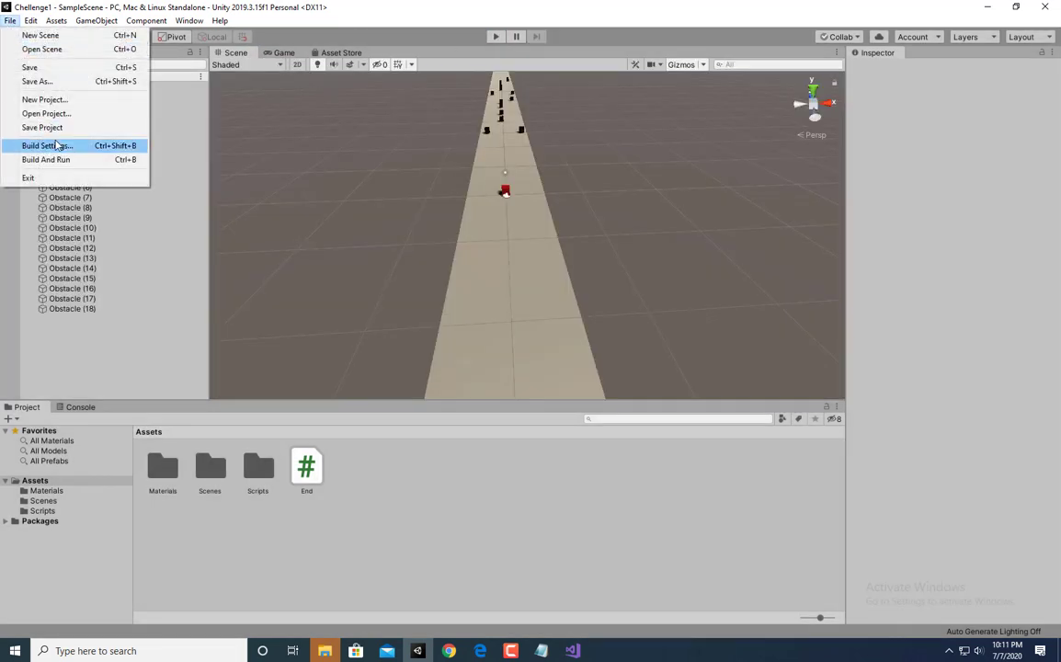
left_click(46, 131)
left_click(44, 500)
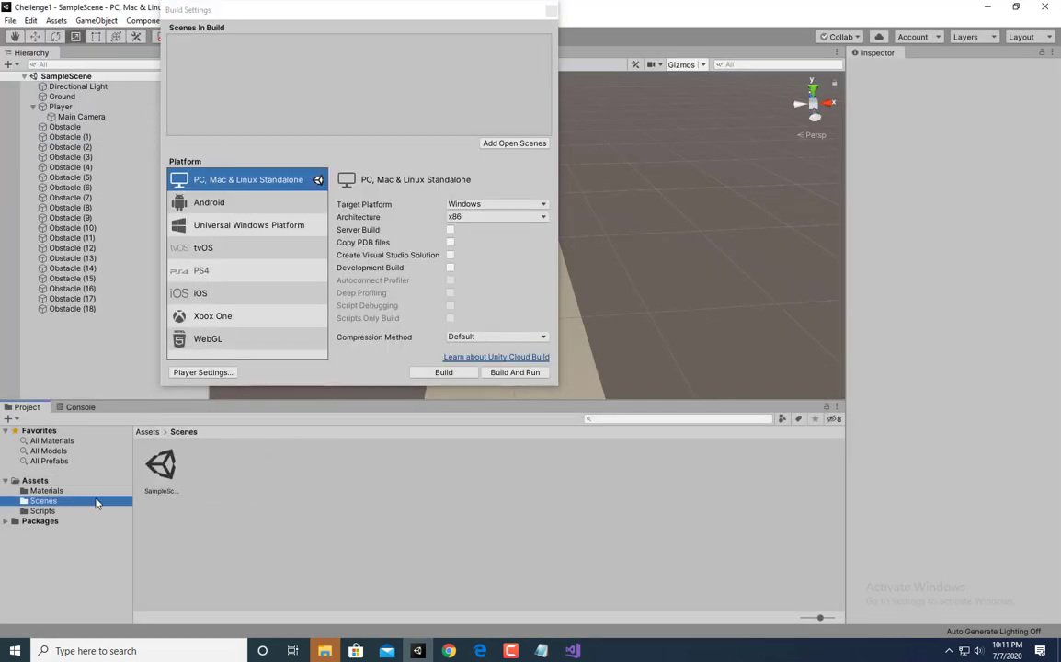
left_click_drag(161, 465, 331, 65)
left_click(552, 12)
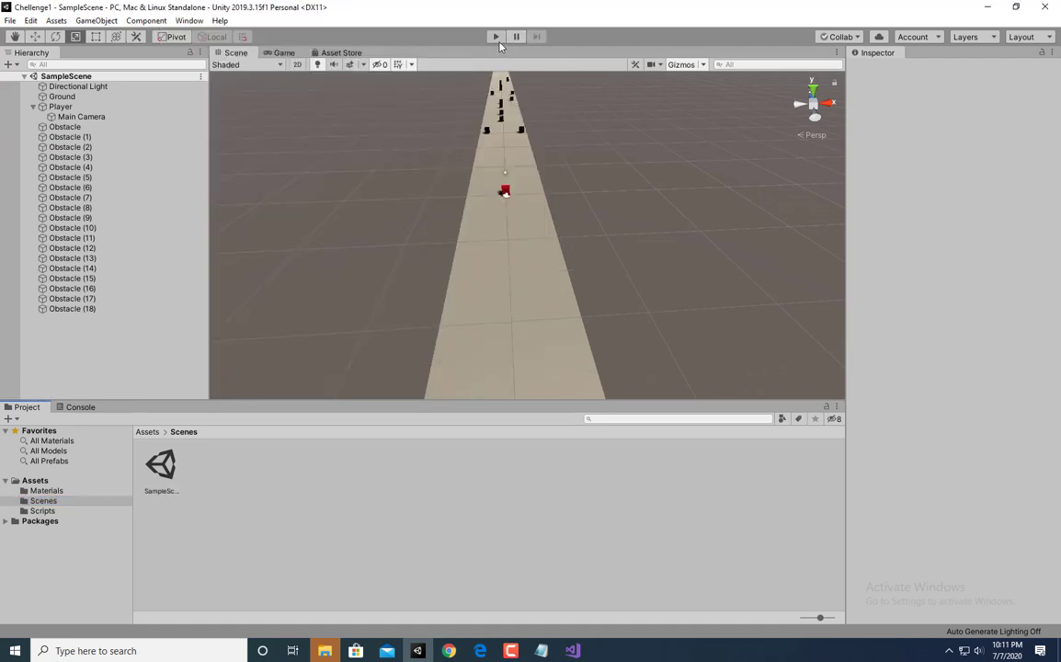
Run the game repeatedly with the scene in the build, steering the cube near the obstacles and off the track, and stop playback
left_click(496, 37)
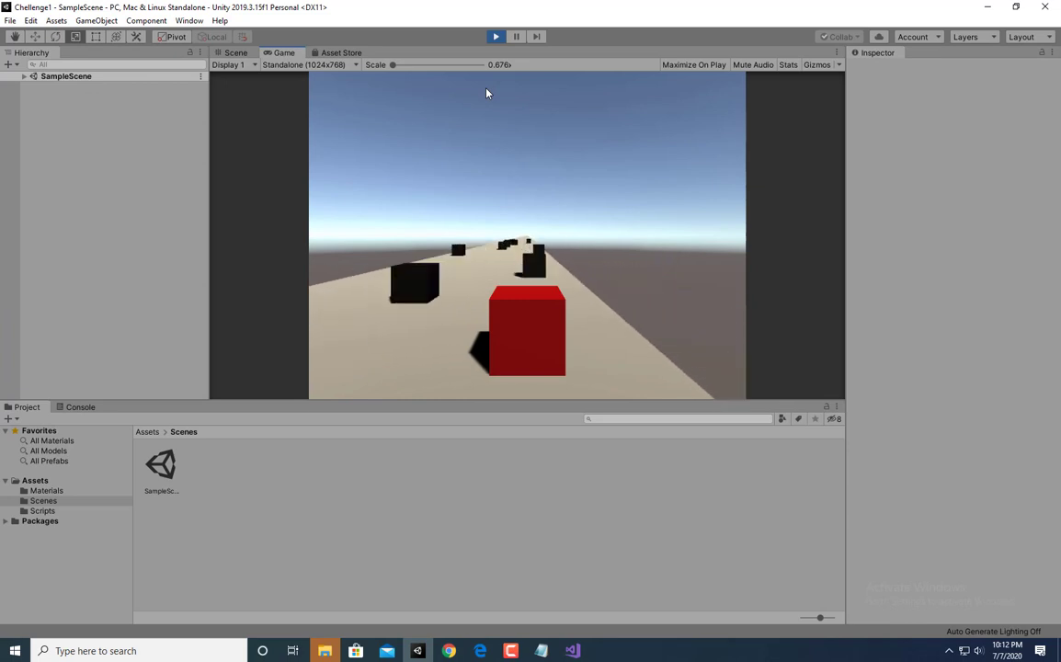
left_click(496, 37)
left_click(495, 38)
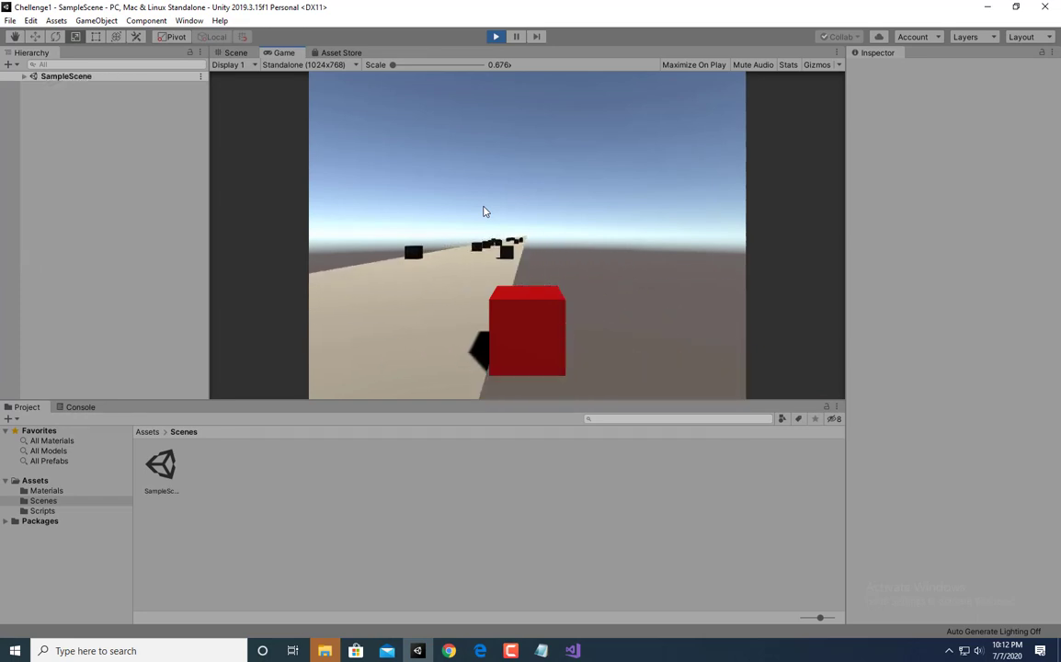
left_click(494, 38)
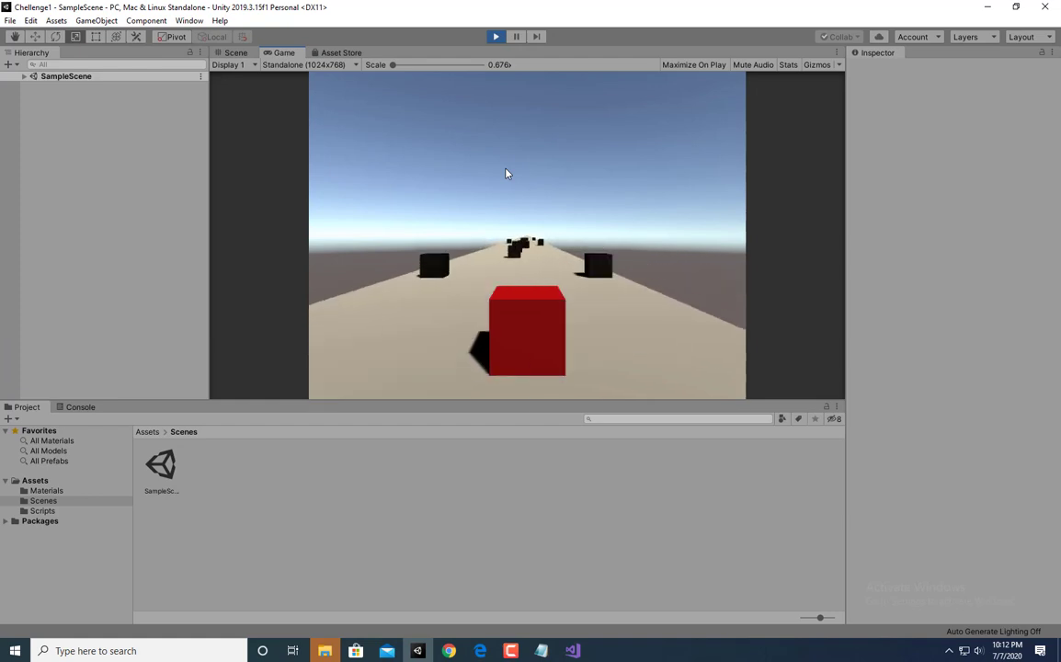
key("a")
key("d")
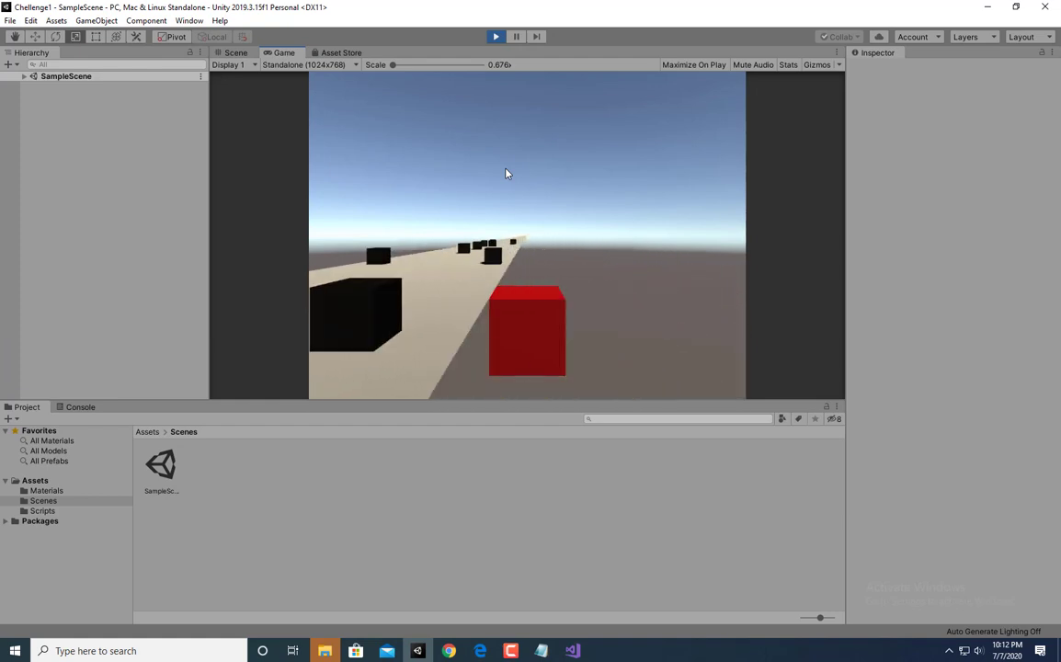
left_click(495, 36)
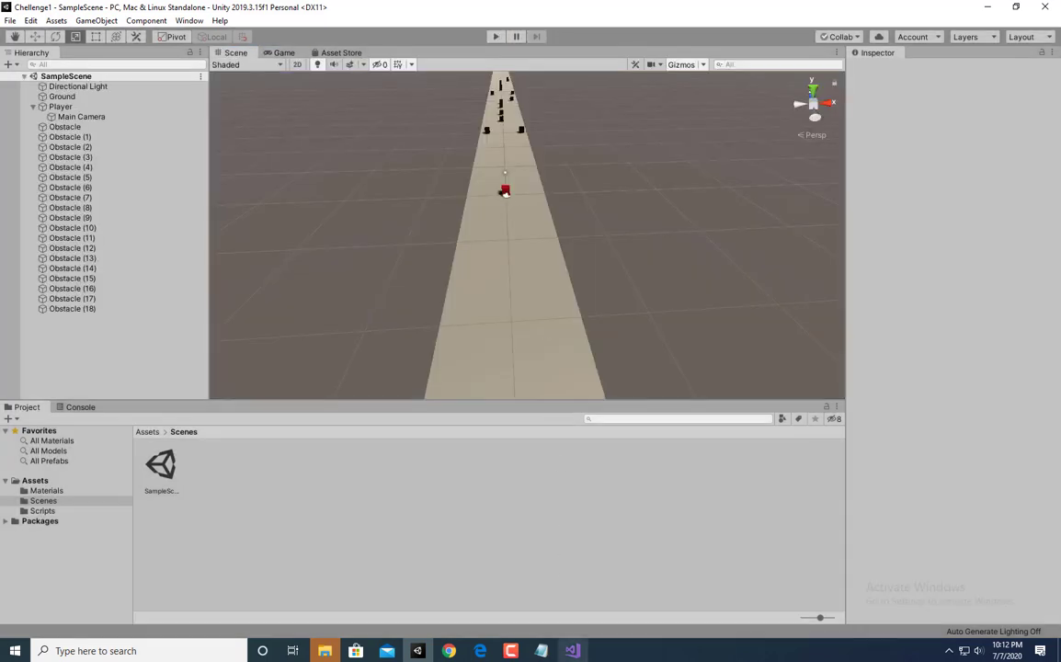
Add the line "I want to chellenge you guys can you make a game in 10 minutes!" to the Notepad note
left_click(541, 650)
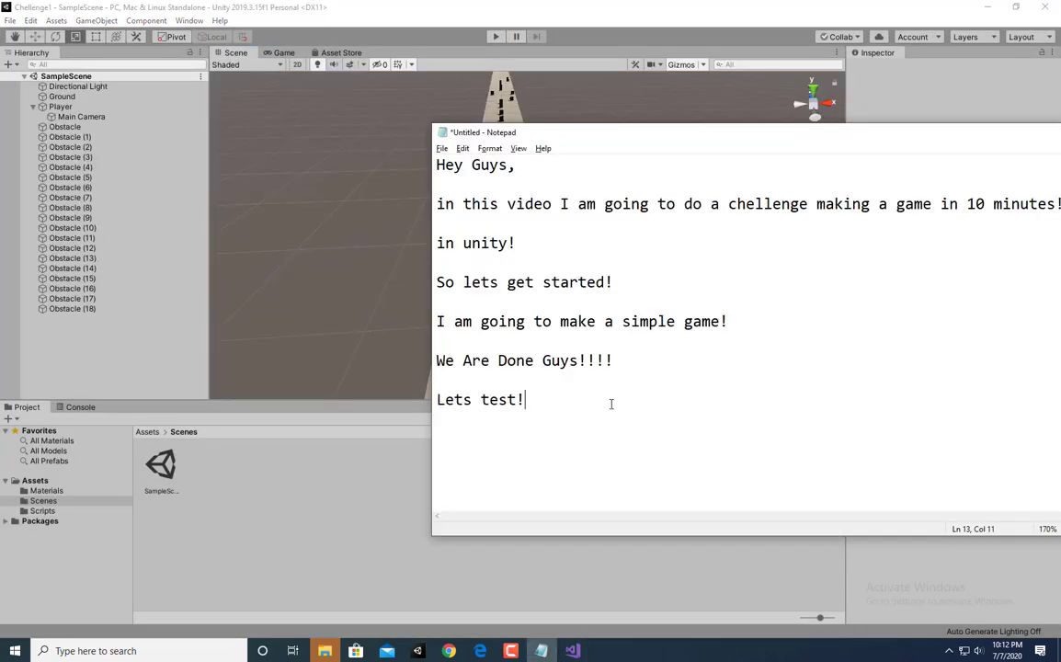
type("i WANRT")
key("BackSpace")
key("BackSpace")
key("BackSpace")
key("BackSpace")
key("BackSpace")
key("BackSpace")
key("BackSpace")
type("I wantr to chellen")
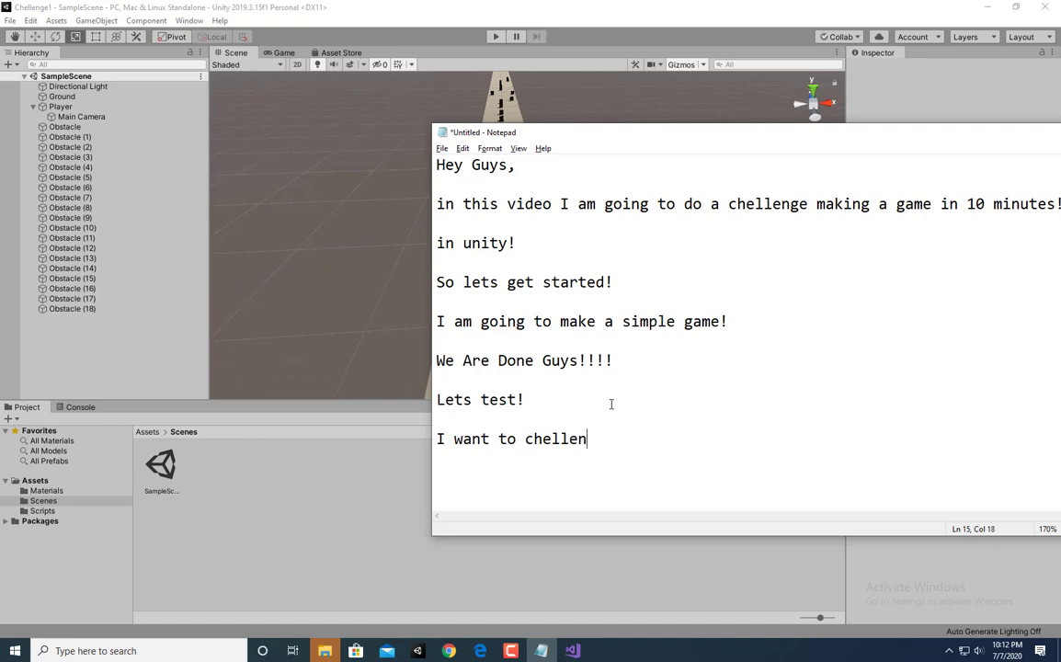
type("ge you guys can you ")
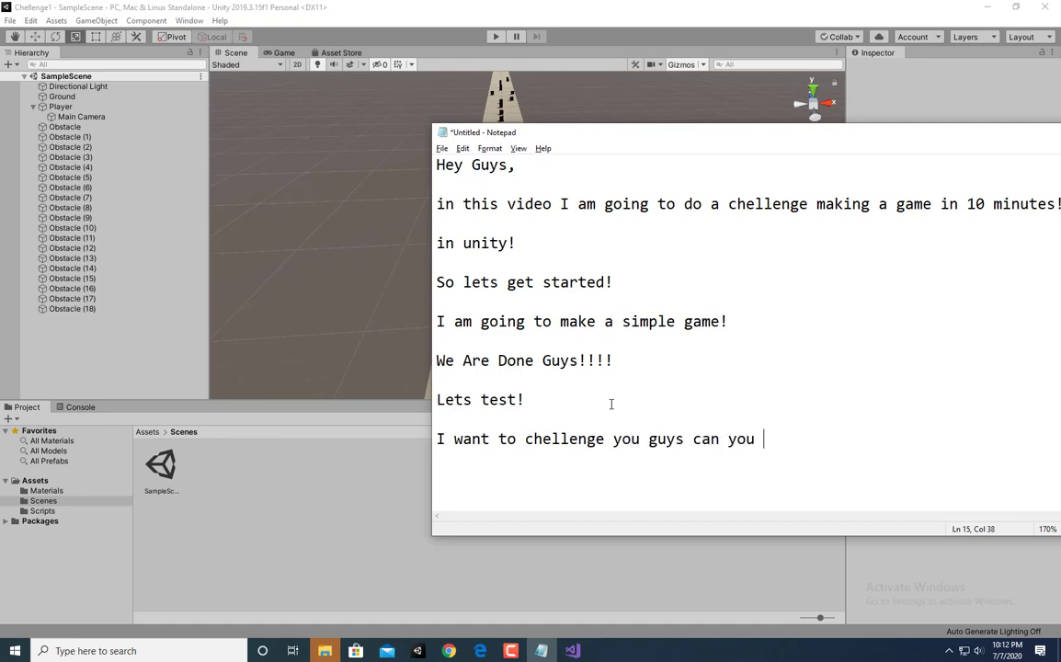
type("make a game in 10 minutes!")
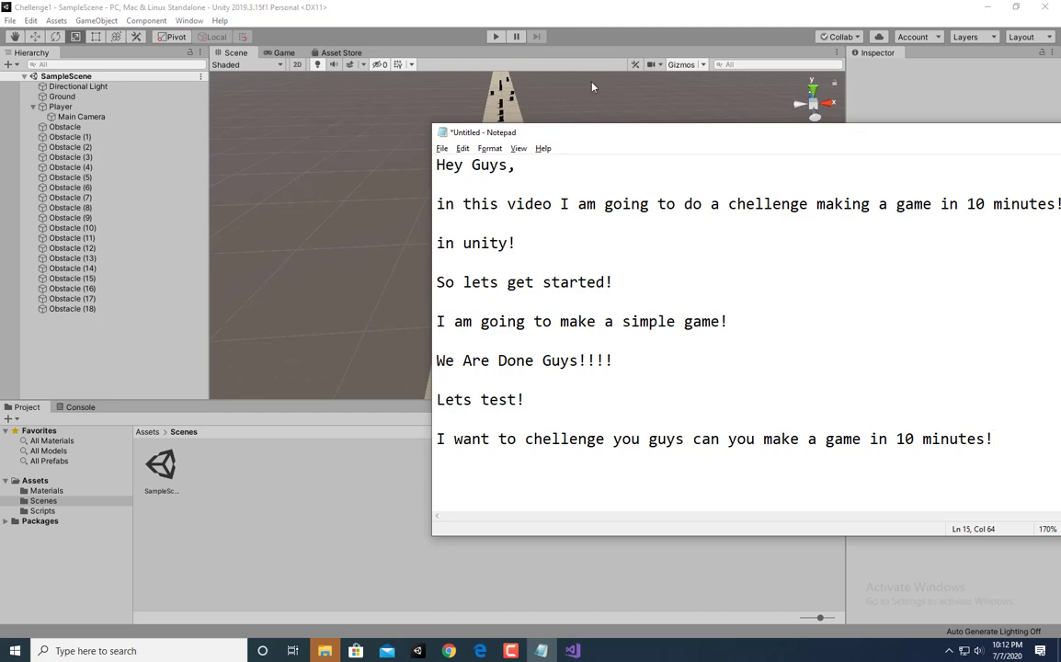
Move the Notepad window fully into view and add a closing line beginning "If you like the video thumbs up and subs"
left_click_drag(615, 134, 398, 93)
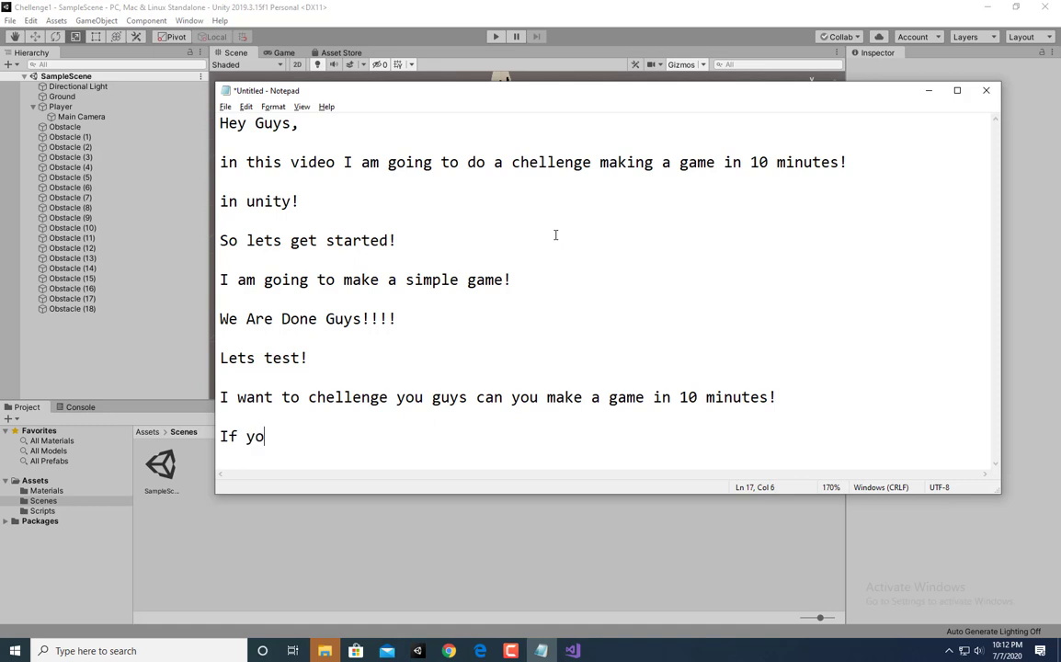
type("like the ")
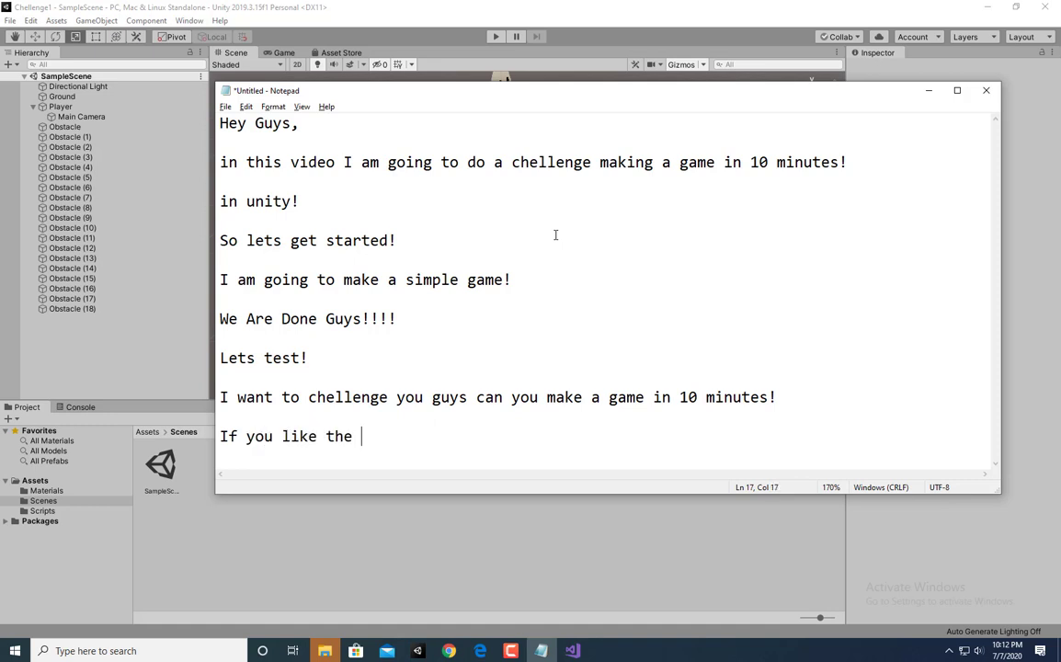
type("video thumbs u")
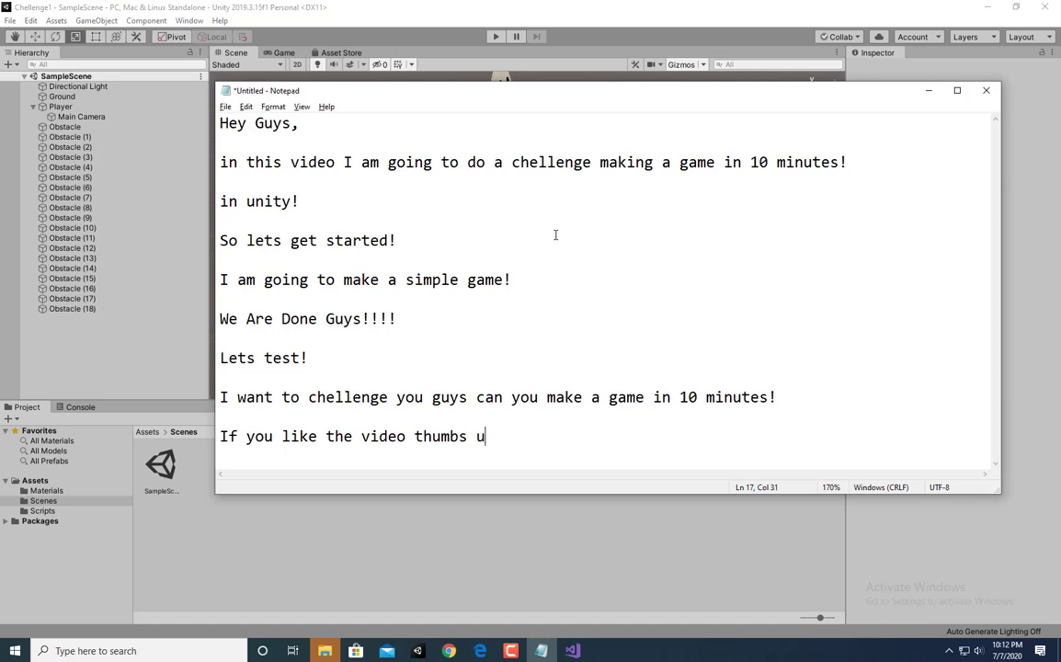
type("p and subs")
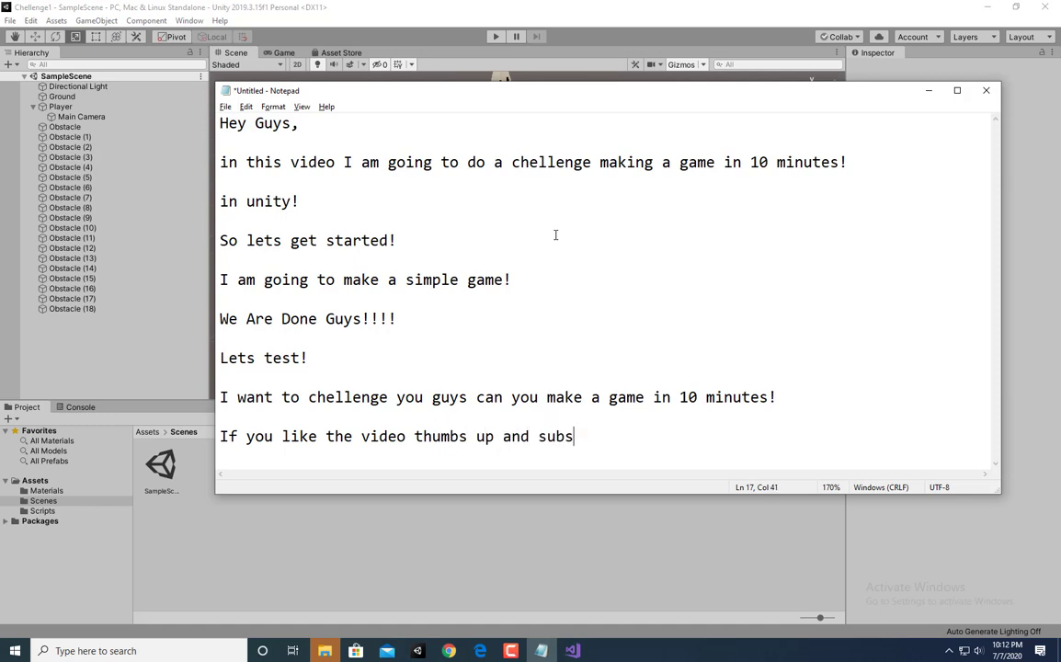